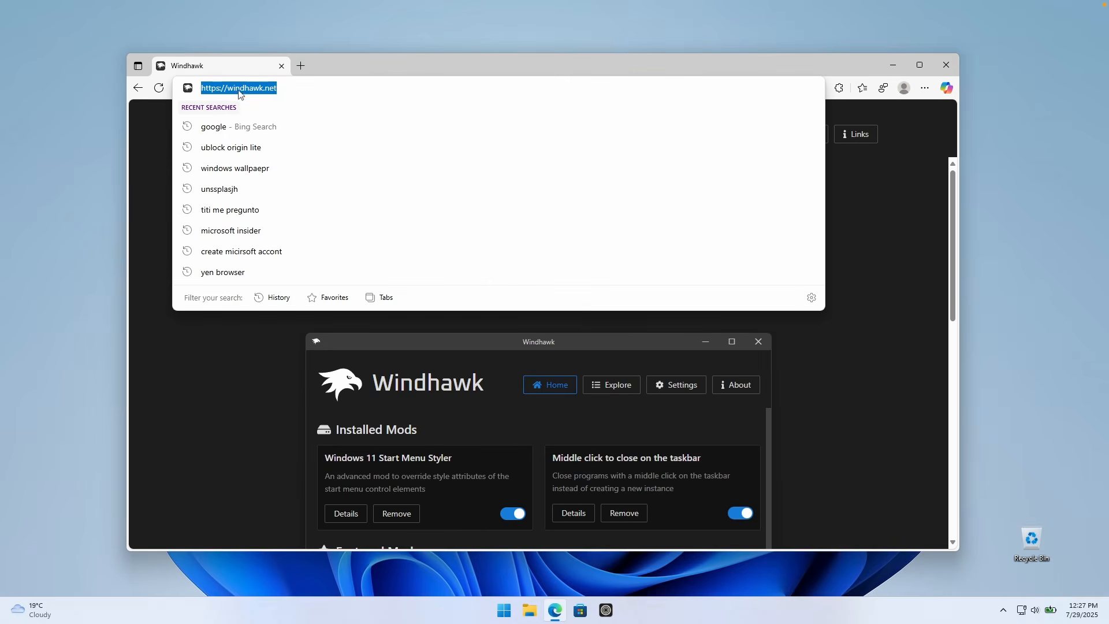
Step: Run the windhawk_setup installer from the Downloads folder
left_click(858, 146)
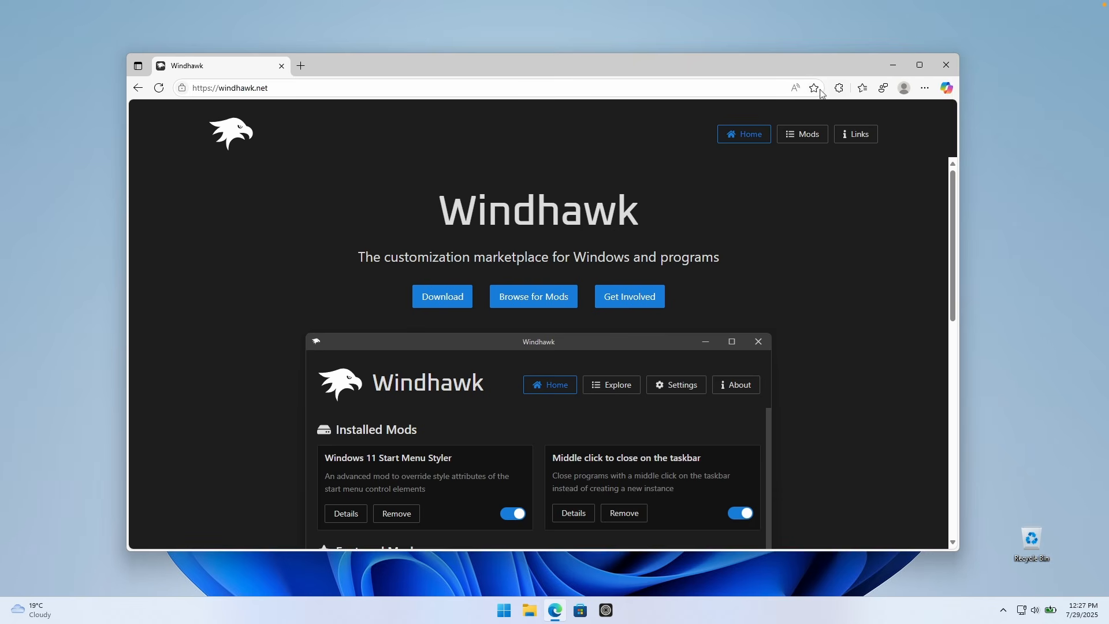
left_click(530, 611)
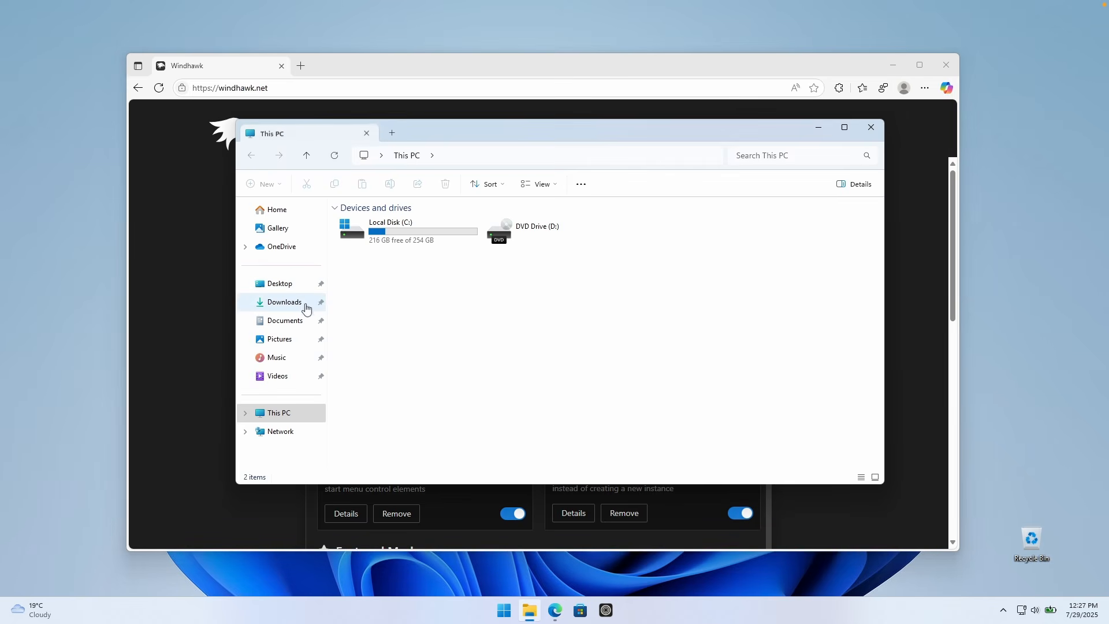
left_click(304, 303)
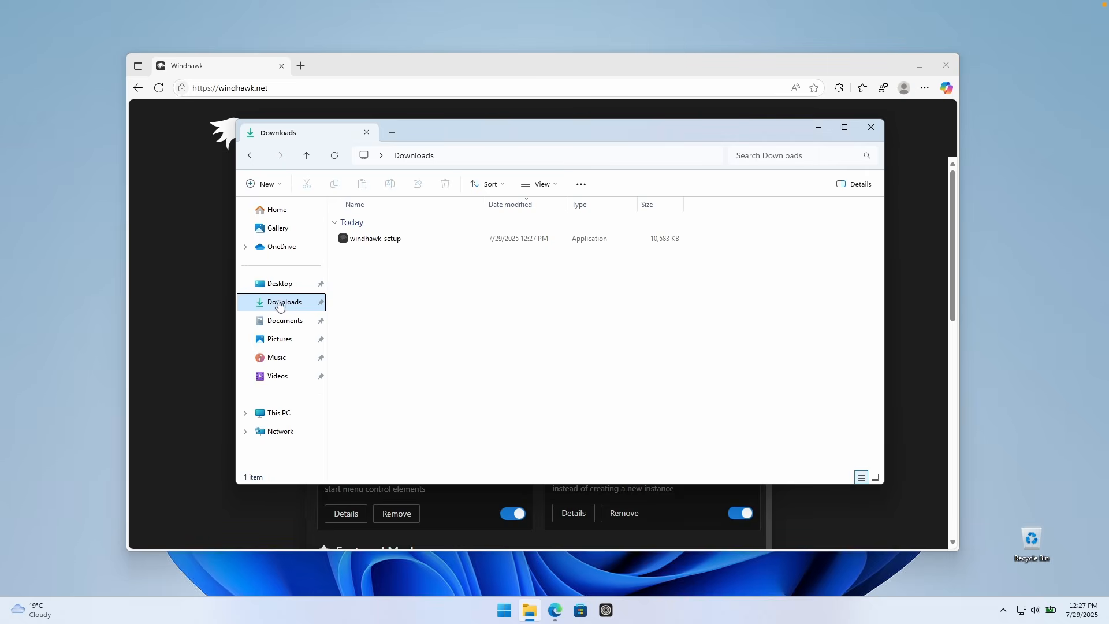
left_click(399, 244)
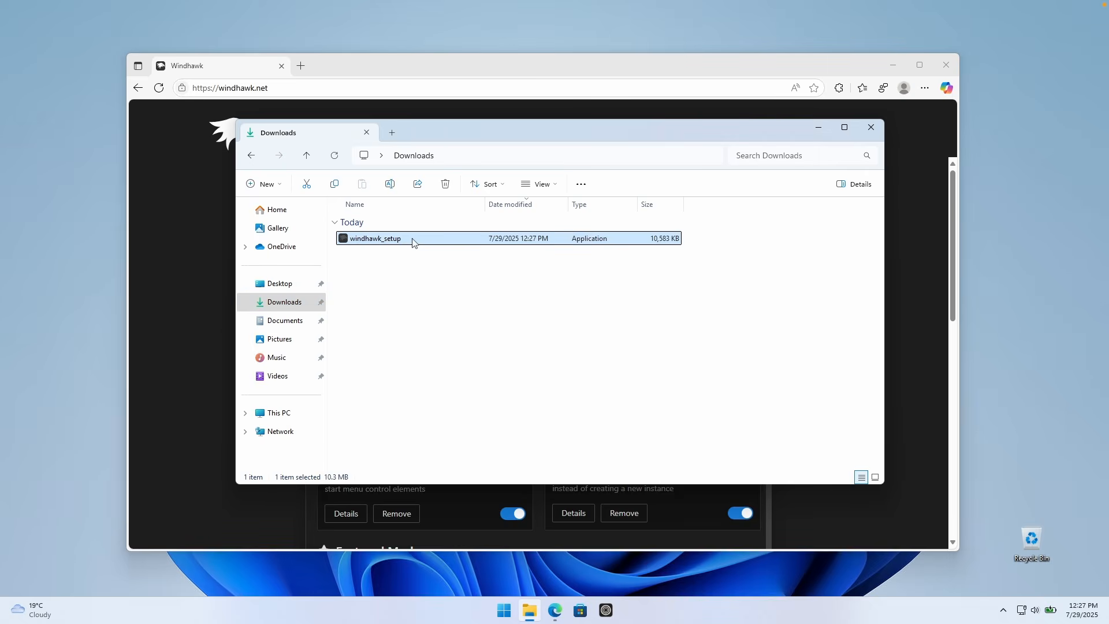
double_click(410, 237)
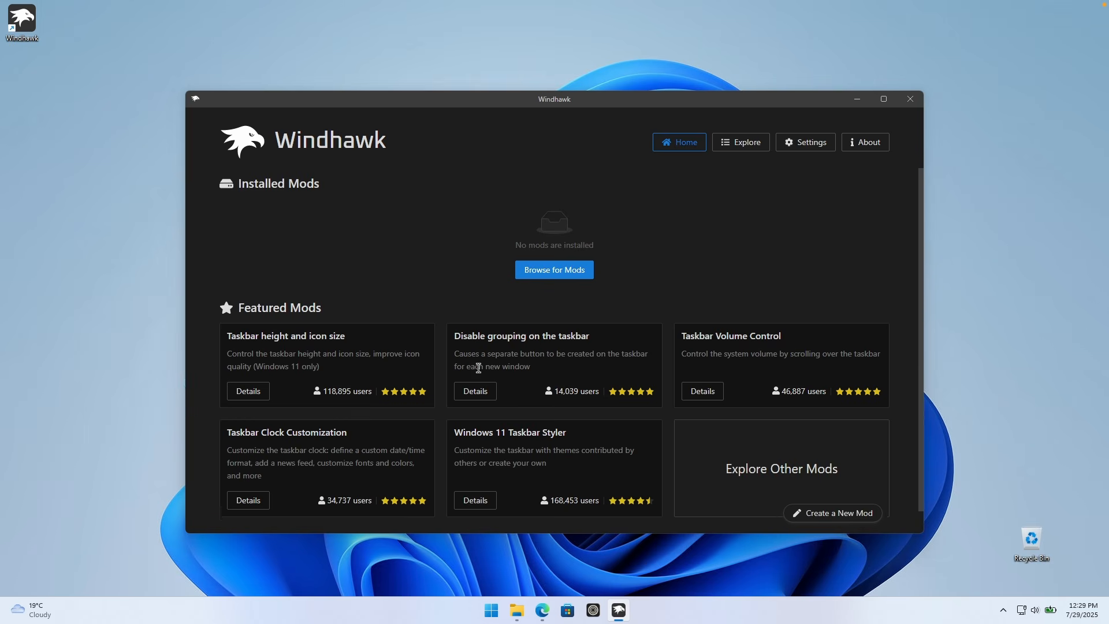
Step: Install the Windows 11 Taskbar Styler mod from the featured mods
scroll(460, 420, "down", 1)
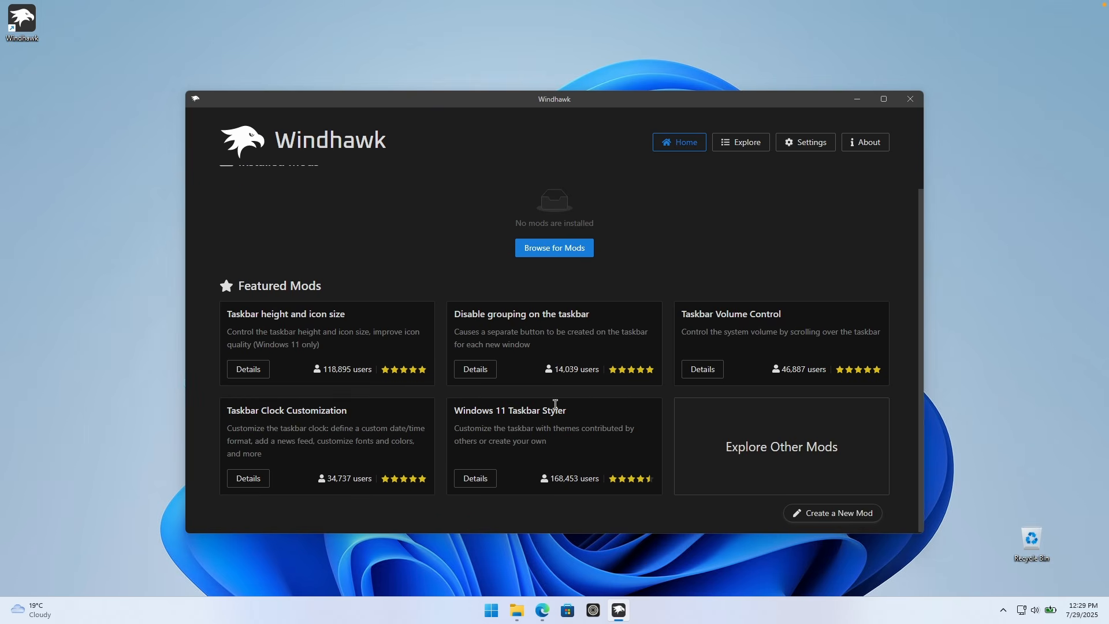
left_click(478, 477)
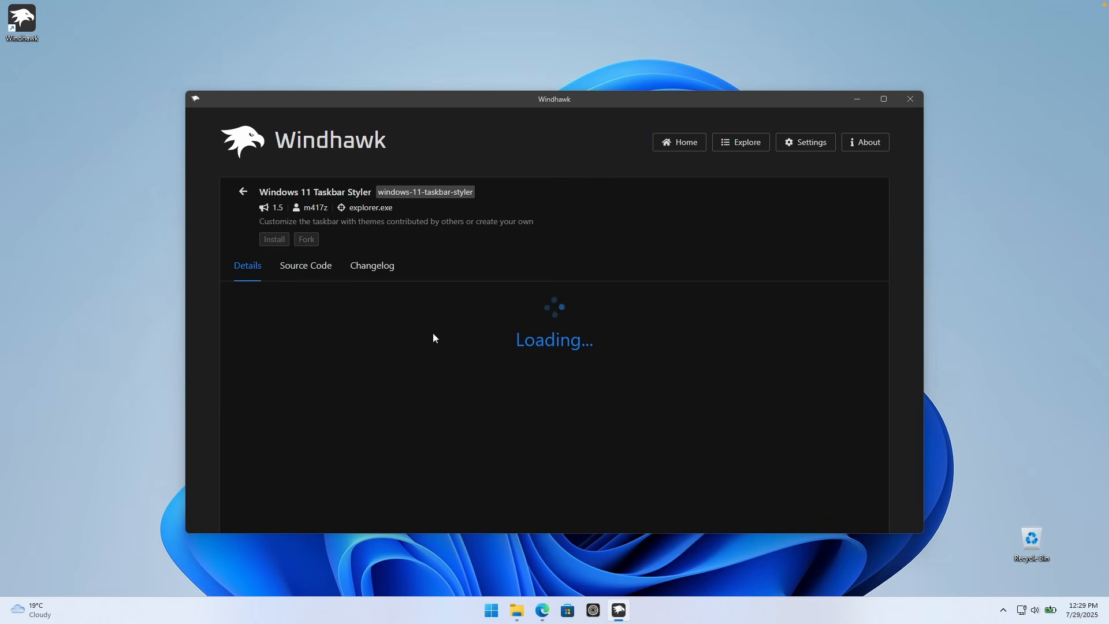
left_click(270, 245)
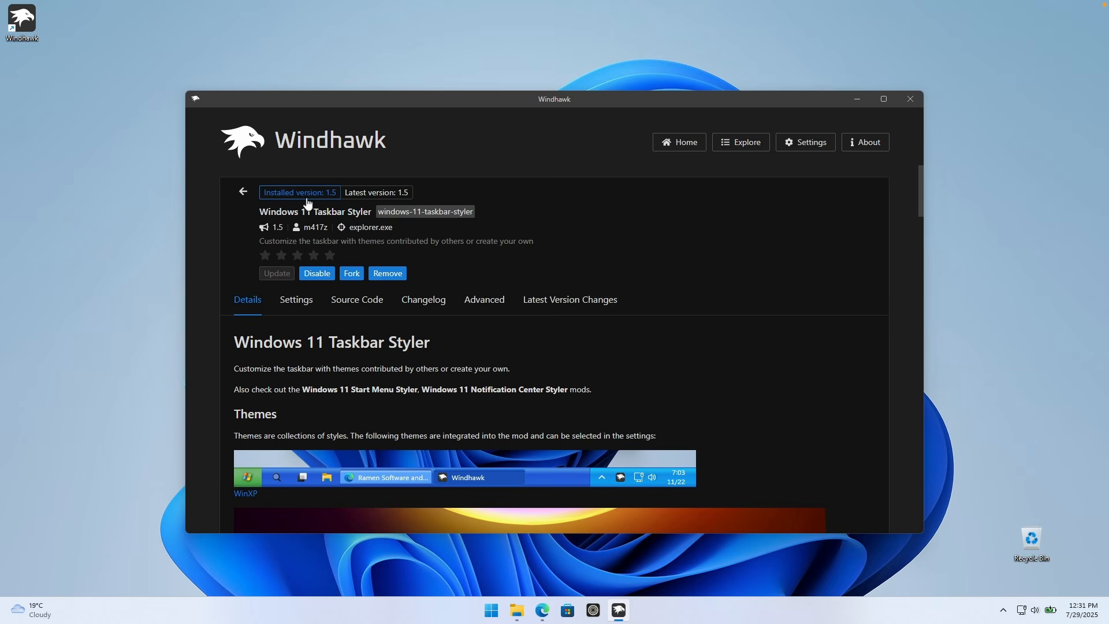
Step: Set the Windows 11 Taskbar Styler theme to TaskbarXII, save the settings, and check the Start menu
left_click(301, 310)
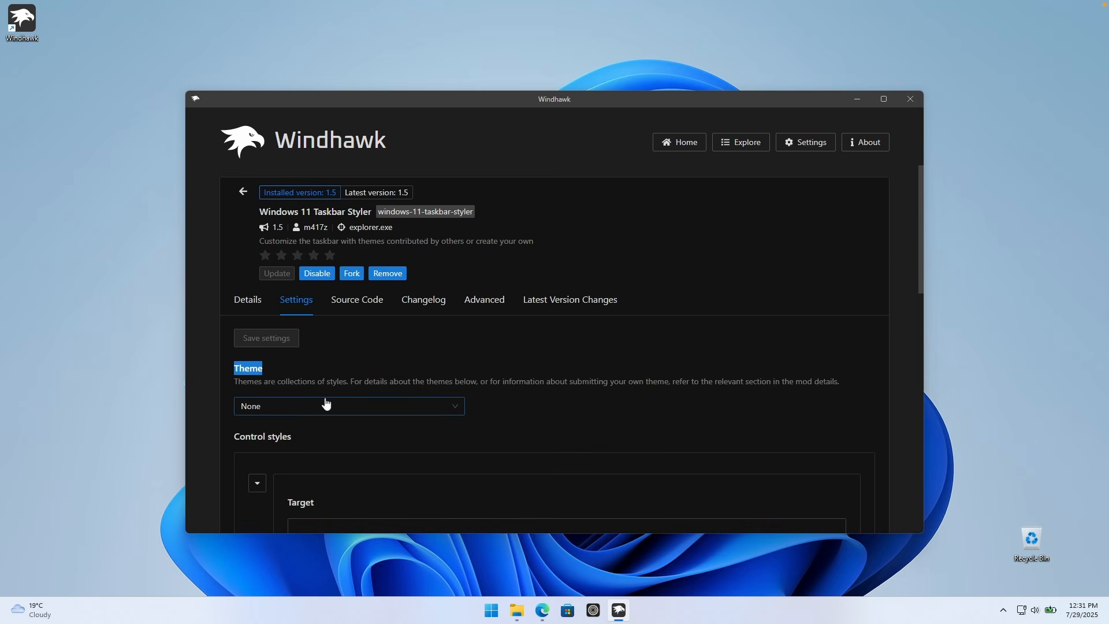
left_click(300, 407)
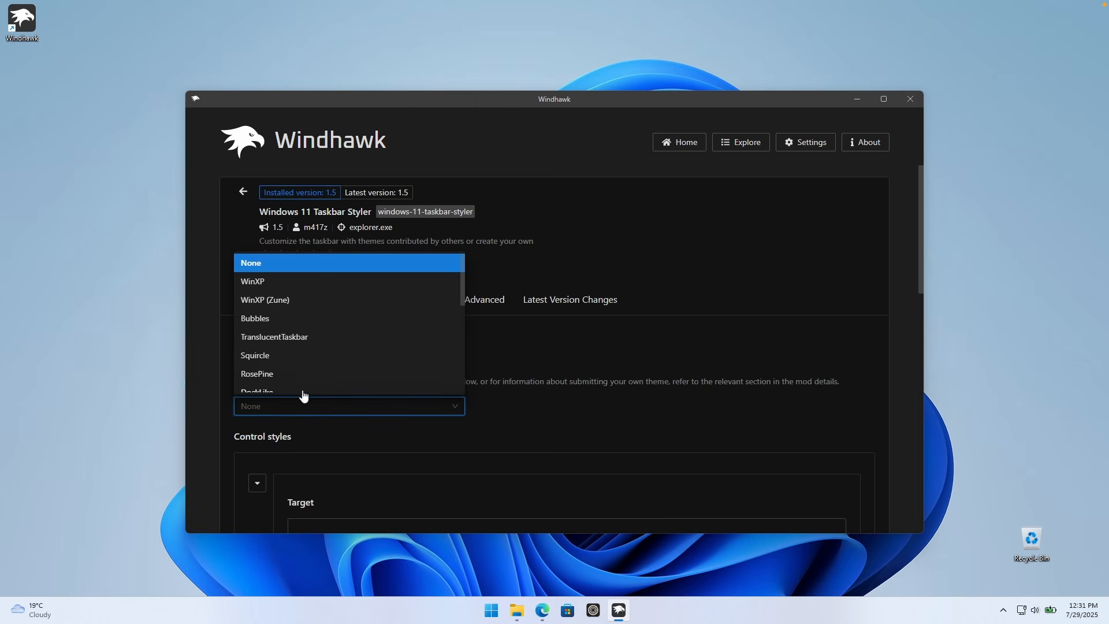
scroll(295, 321, "down", 2)
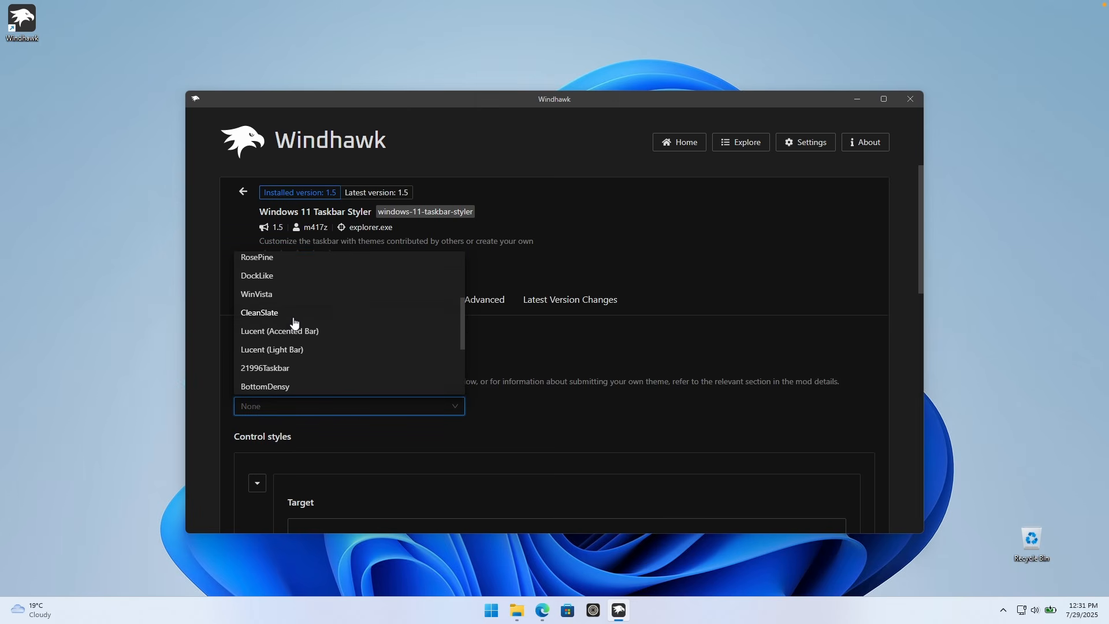
scroll(294, 321, "down", 2)
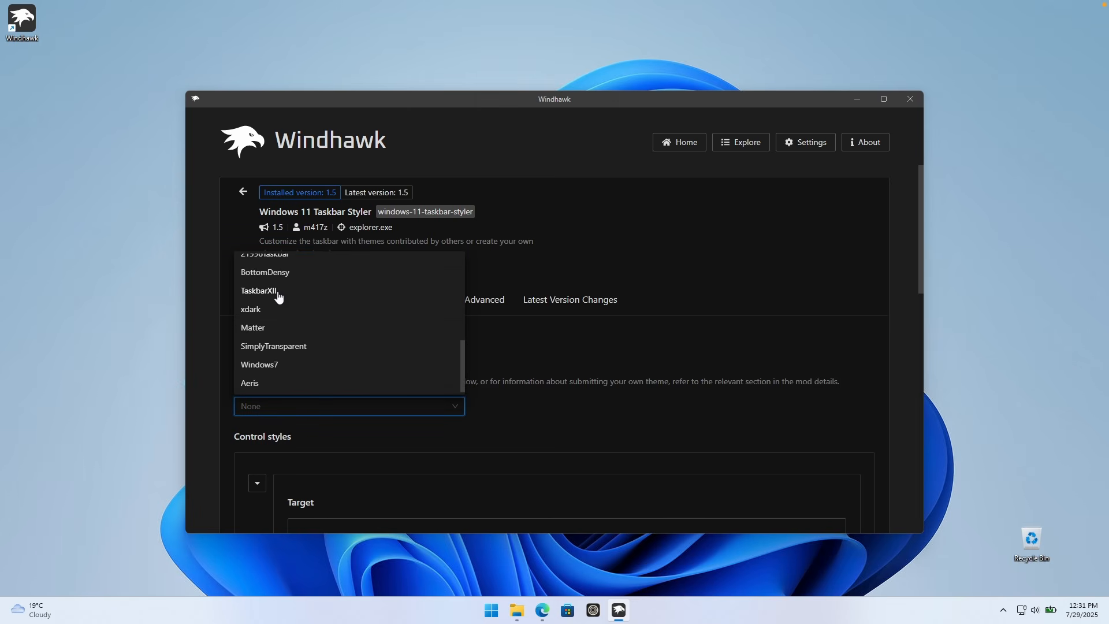
left_click(287, 294)
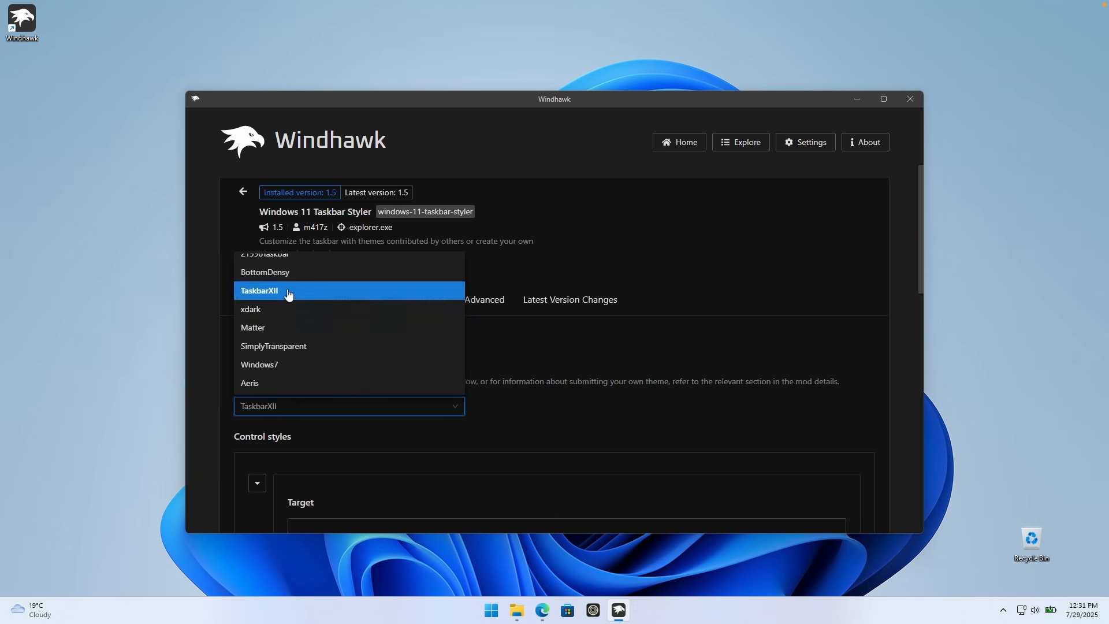
left_click(283, 339)
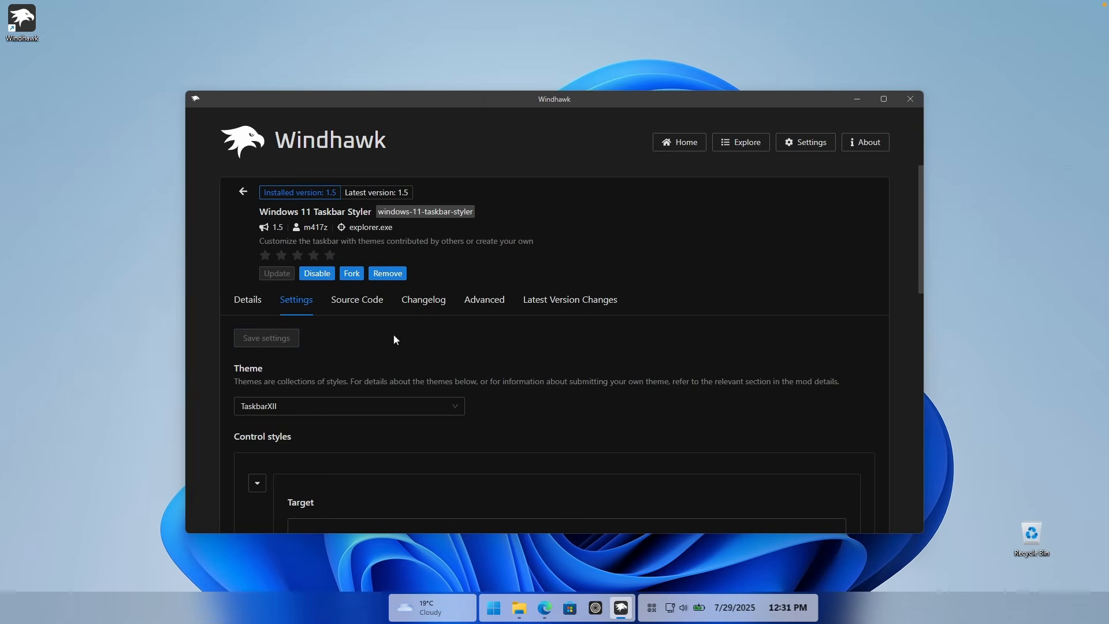
left_click(494, 607)
left_click(493, 607)
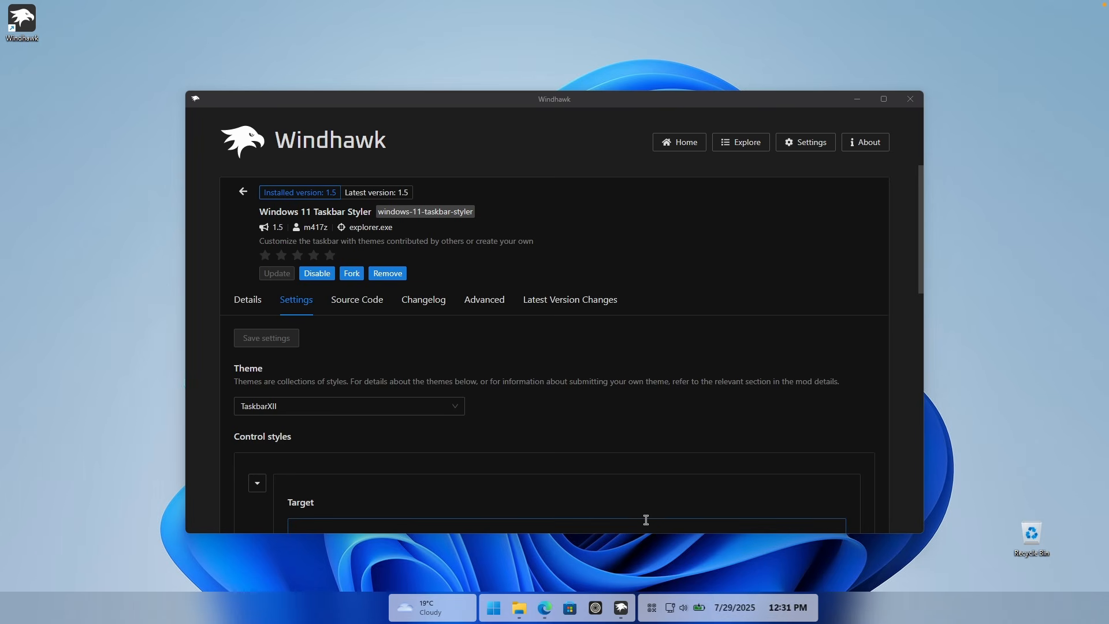
Step: Find the Windows 11 Start Menu Styler among the available mods and install it
left_click(244, 191)
left_click(745, 148)
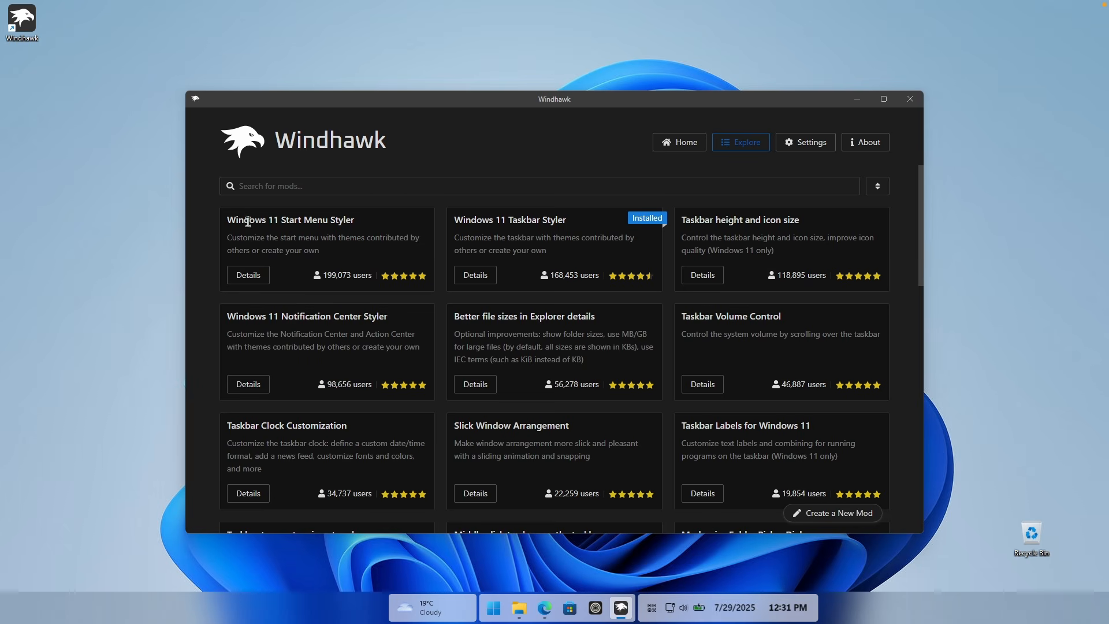
left_click_drag(228, 221, 362, 220)
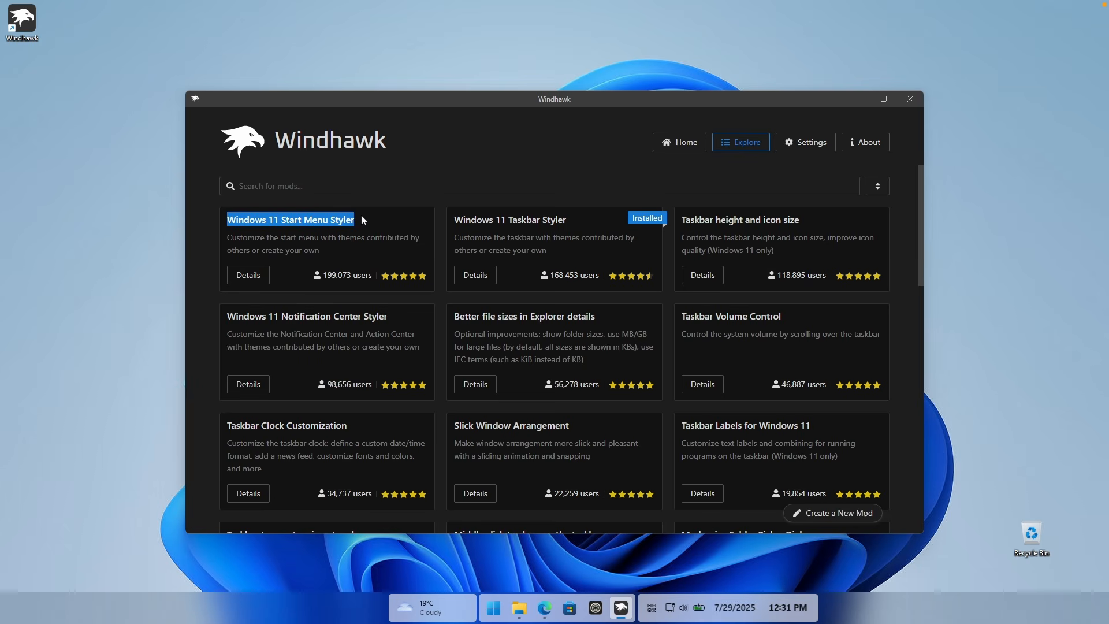
left_click(250, 275)
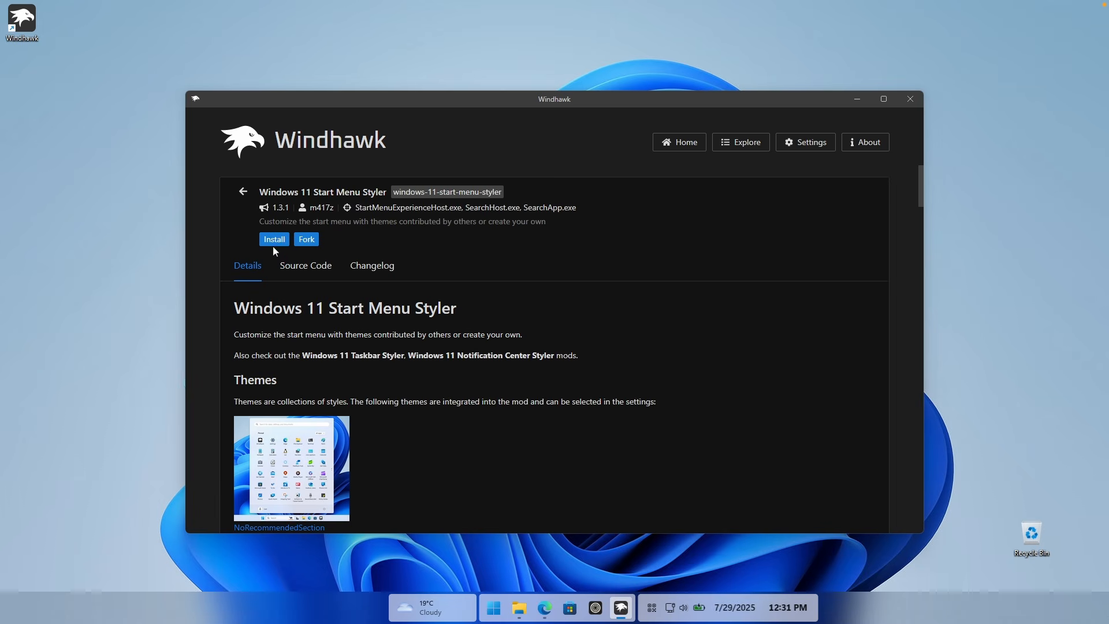
left_click(273, 240)
left_click(627, 416)
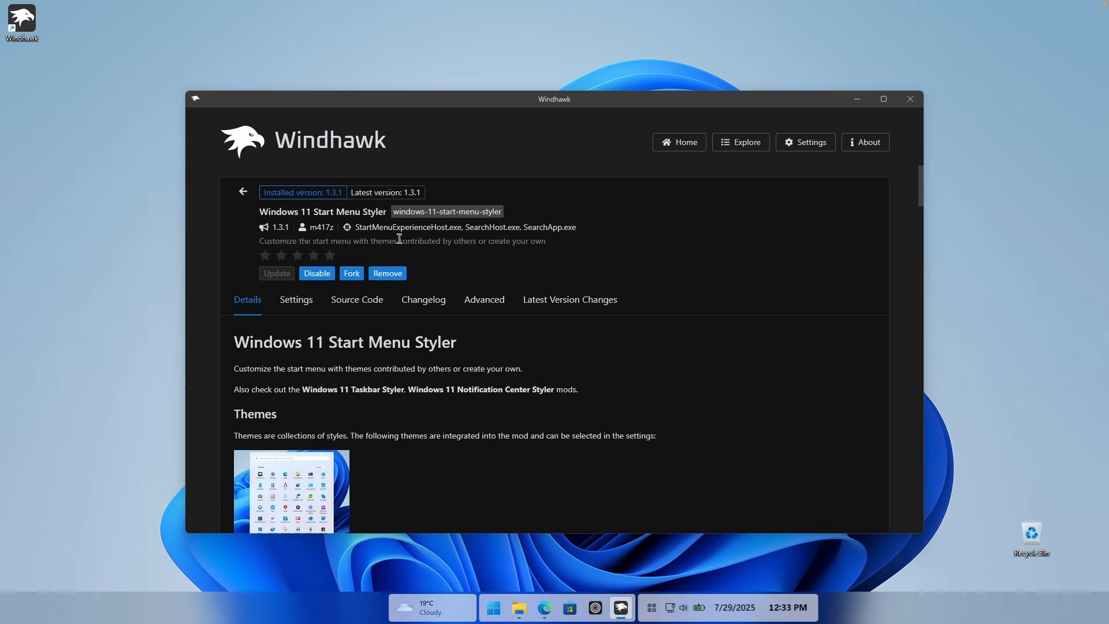
Step: Turn on "Disable the new start menu layout" in the Start Menu Styler settings after checking the current Start menu
left_click(296, 302)
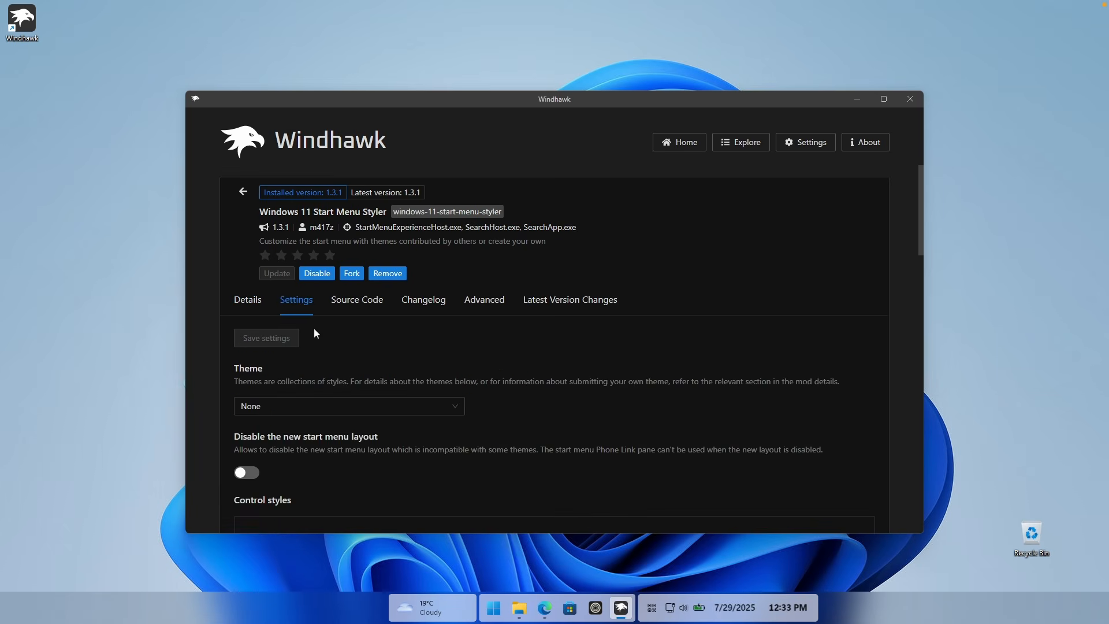
scroll(351, 333, "down", 1)
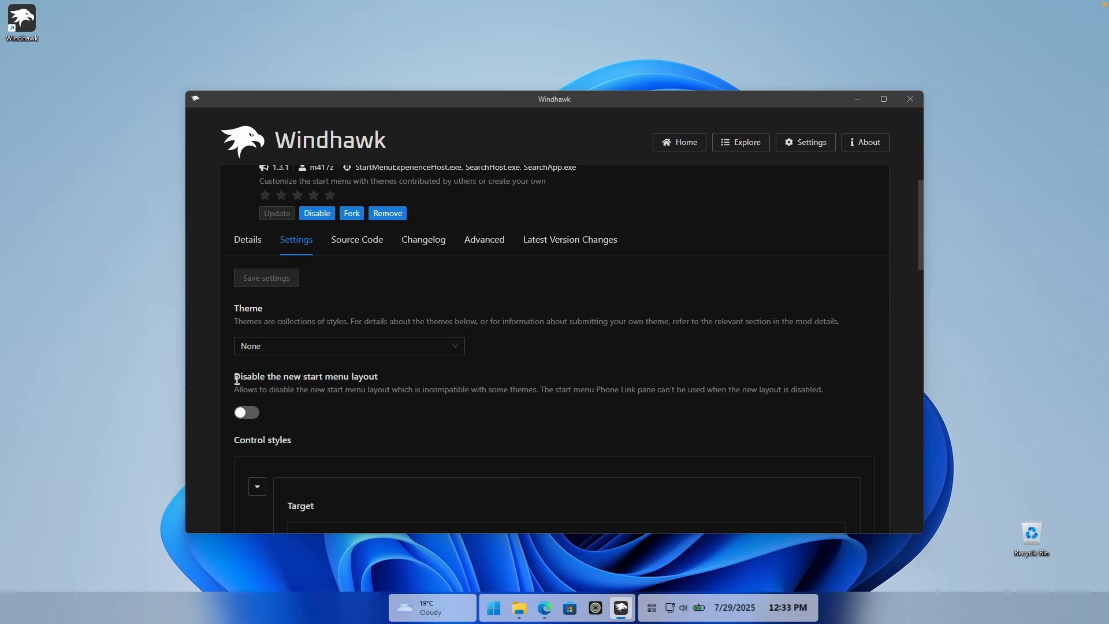
left_click_drag(237, 378, 380, 379)
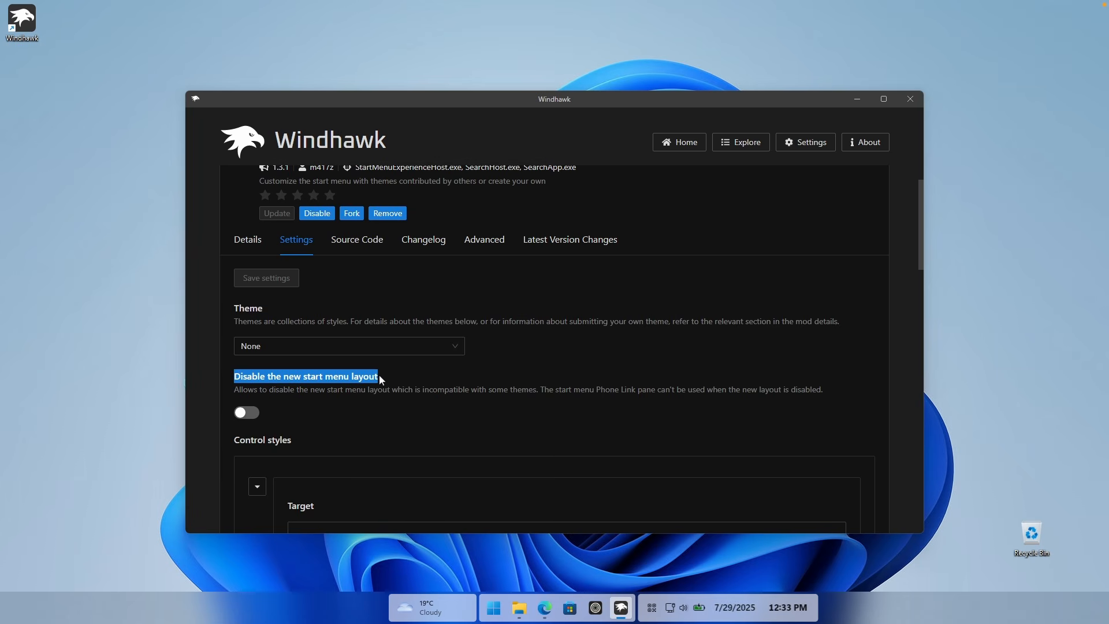
left_click(502, 604)
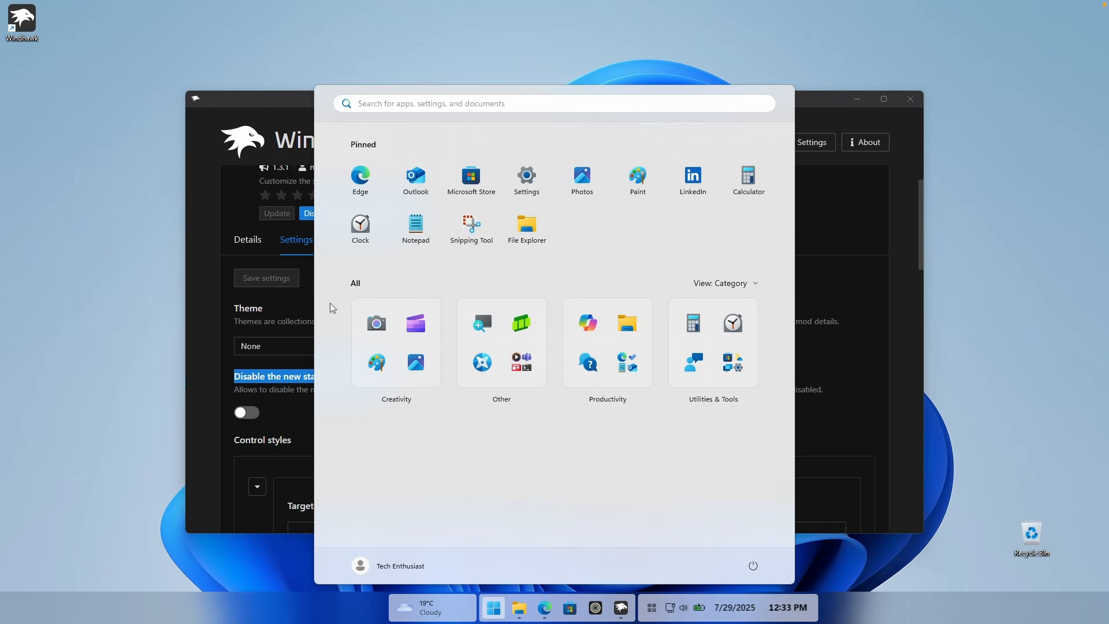
left_click(215, 325)
left_click(246, 412)
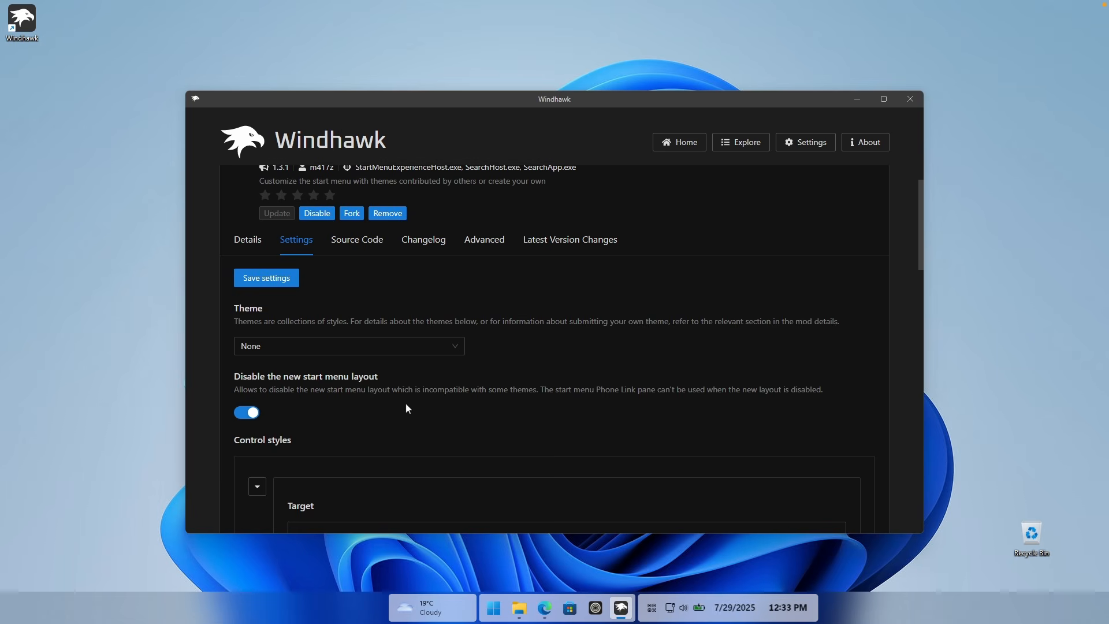
Step: Set the Start Menu Styler theme to Down Aero and save the settings
left_click(289, 352)
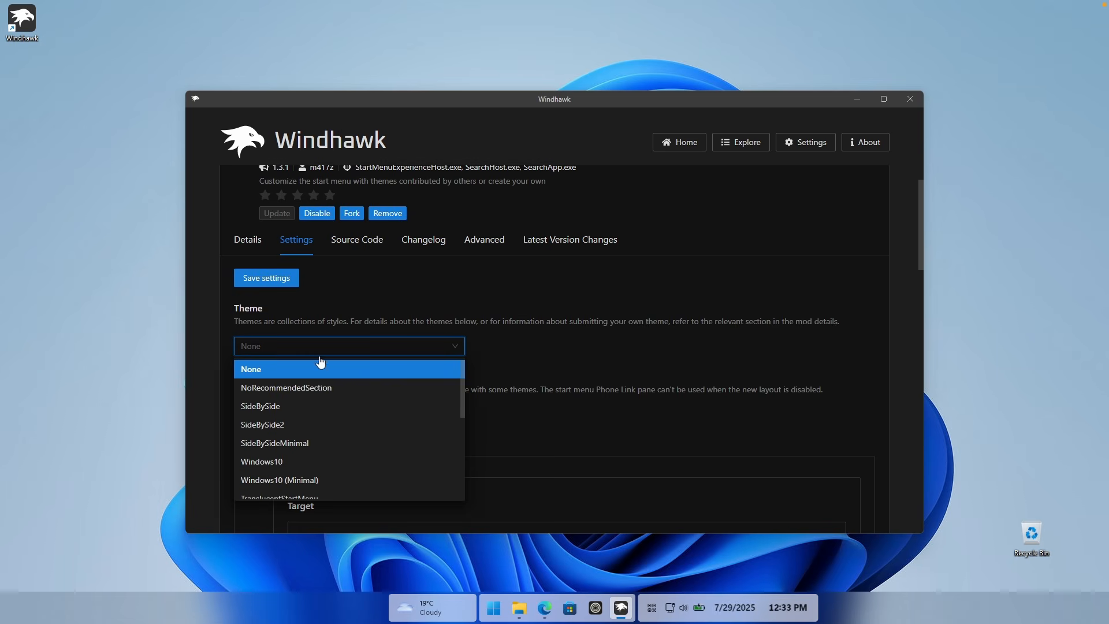
scroll(332, 410, "down", 5)
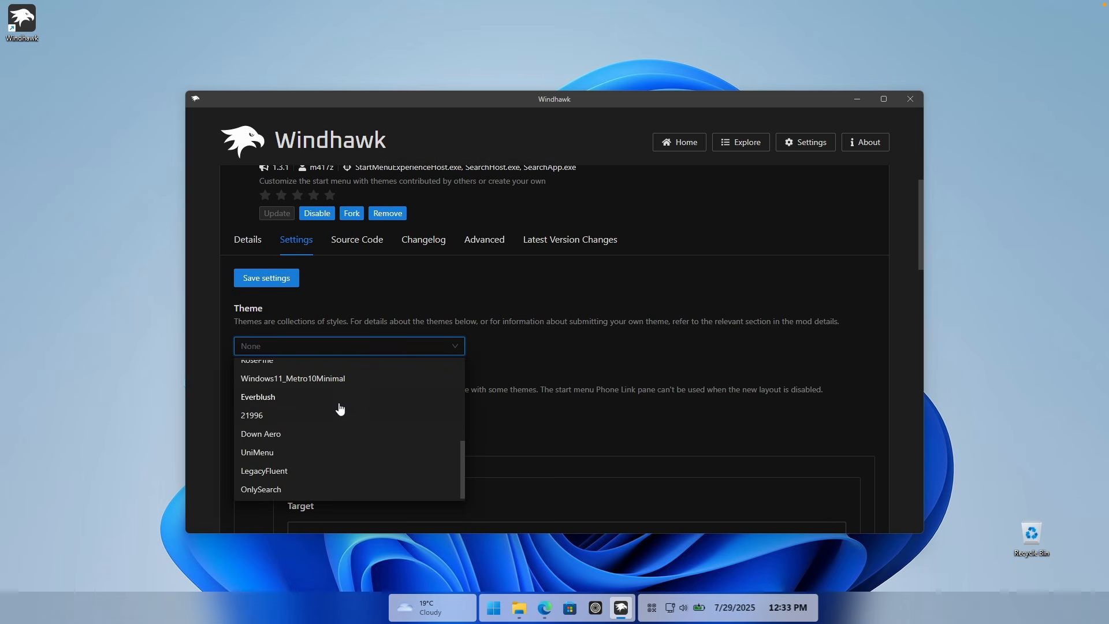
left_click(304, 437)
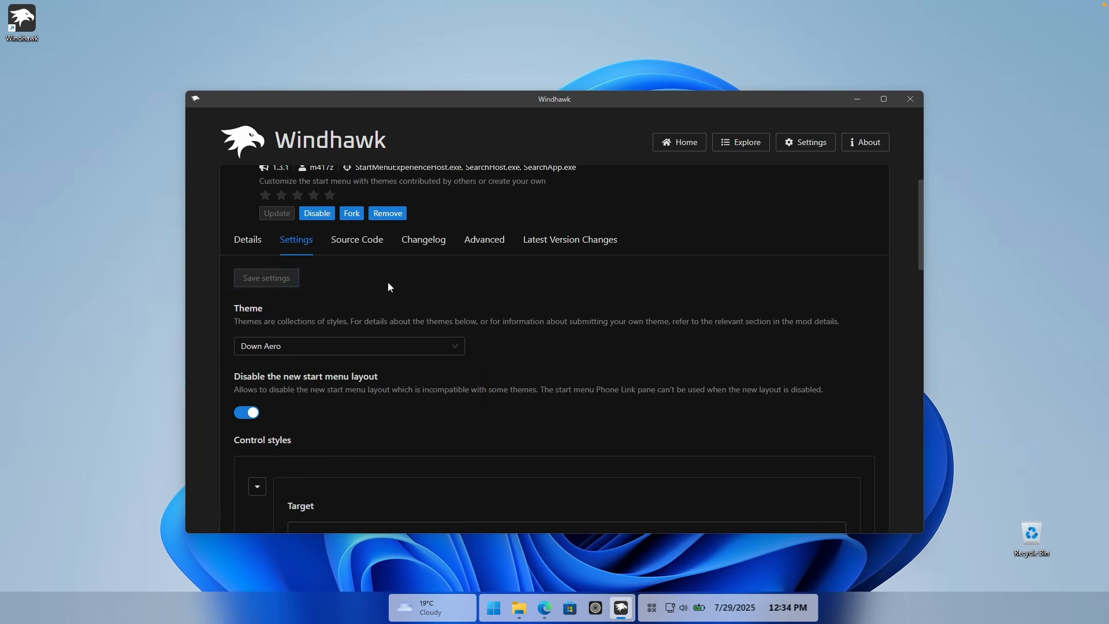
Step: Minimize Windhawk and examine the restyled Start menu, including its full app list, ending back at the pinned apps
left_click(857, 99)
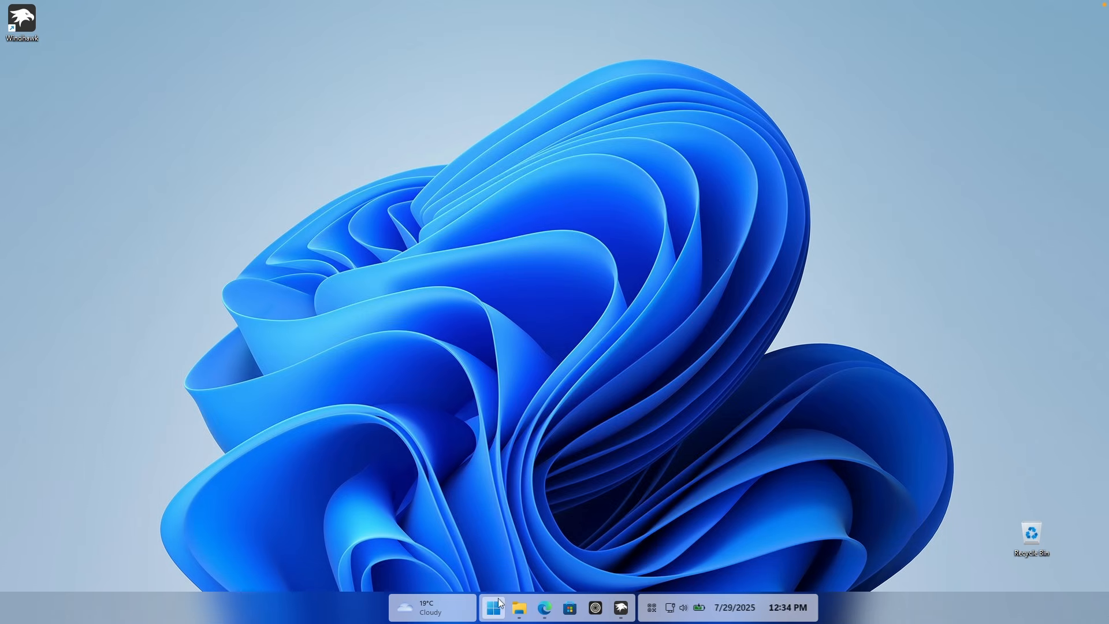
key("super")
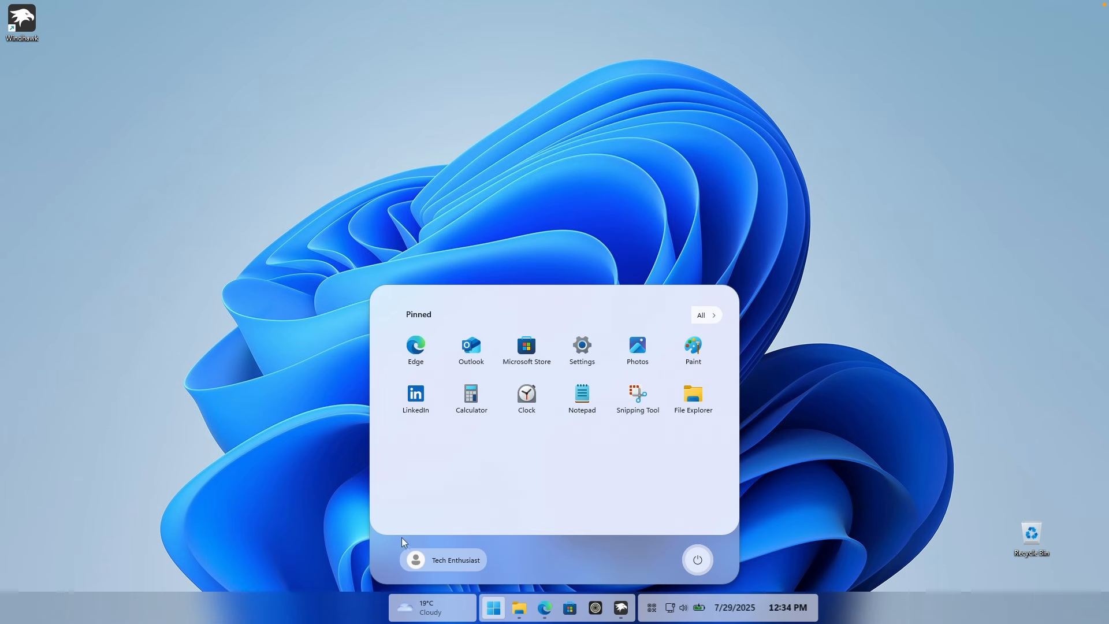
left_click(709, 317)
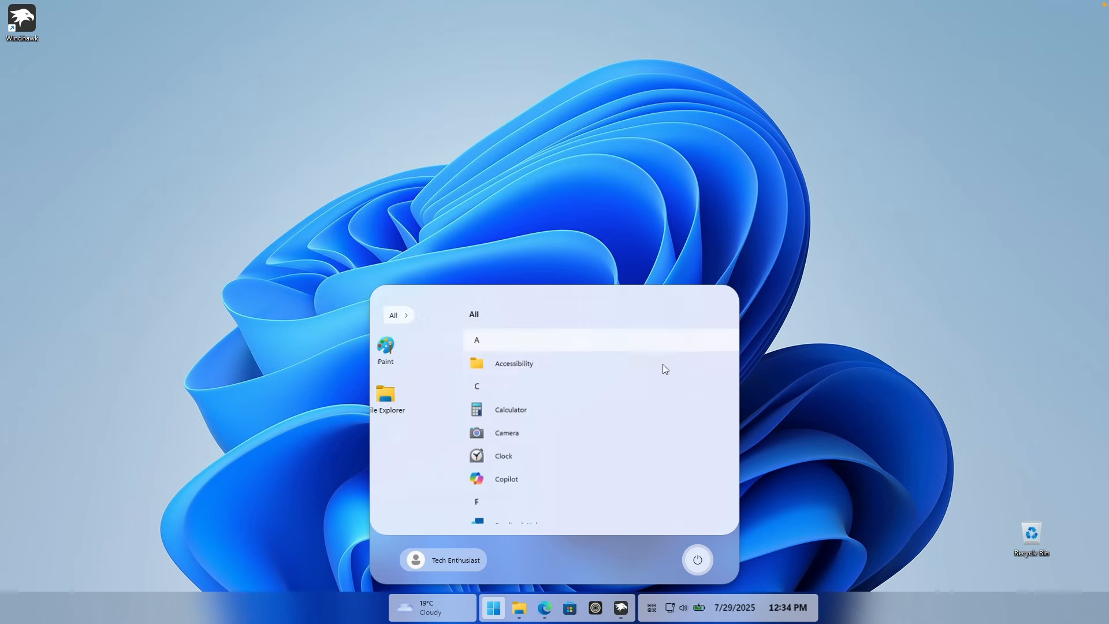
scroll(588, 382, "down", 5)
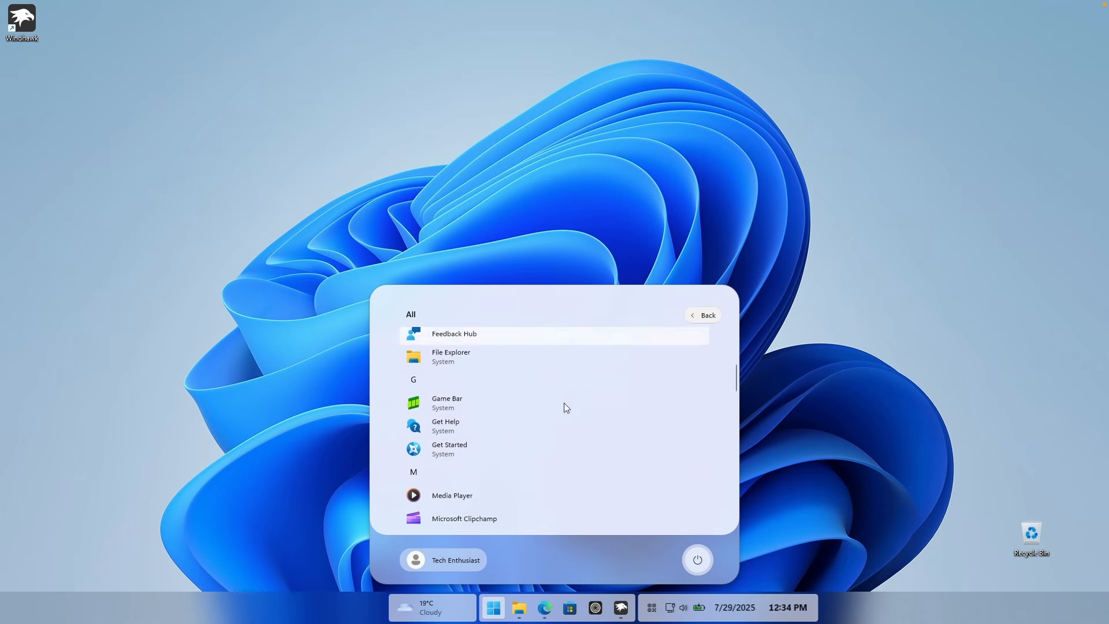
scroll(563, 394, "down", 5)
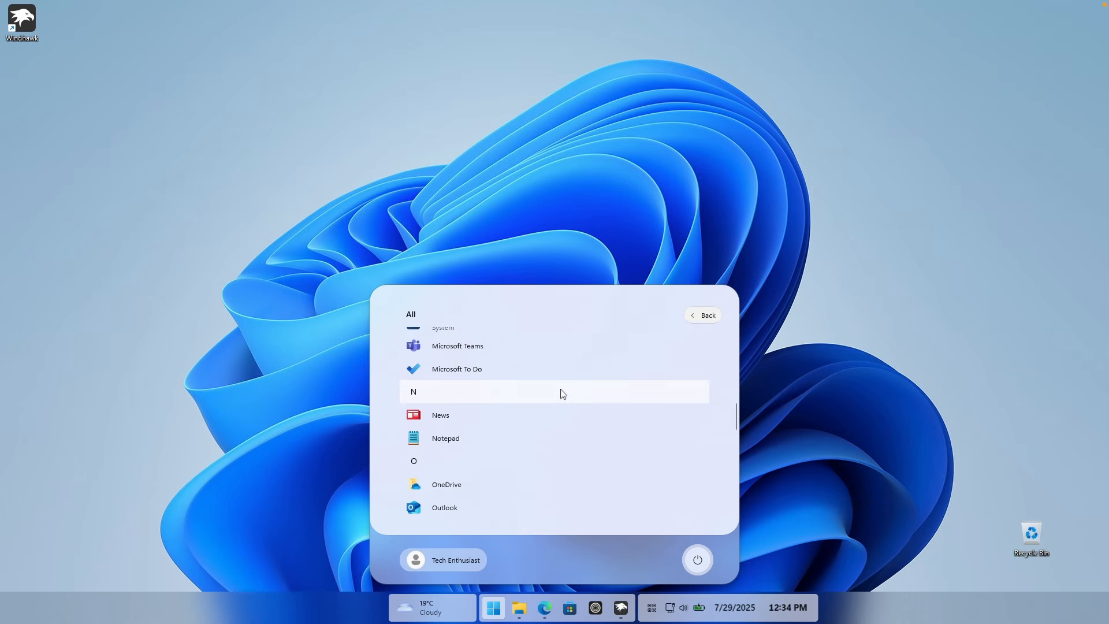
left_click(688, 315)
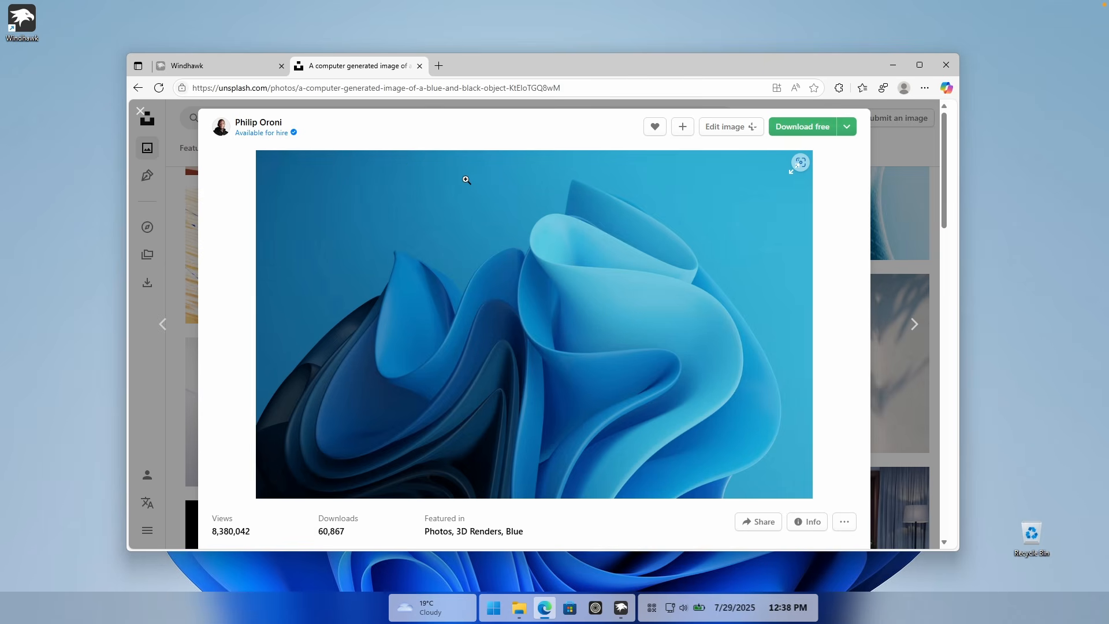
Step: Download the blue abstract wallpaper from Unsplash in Original Size (3840 x 2400), show it in its folder, and minimize the browser
left_click(847, 128)
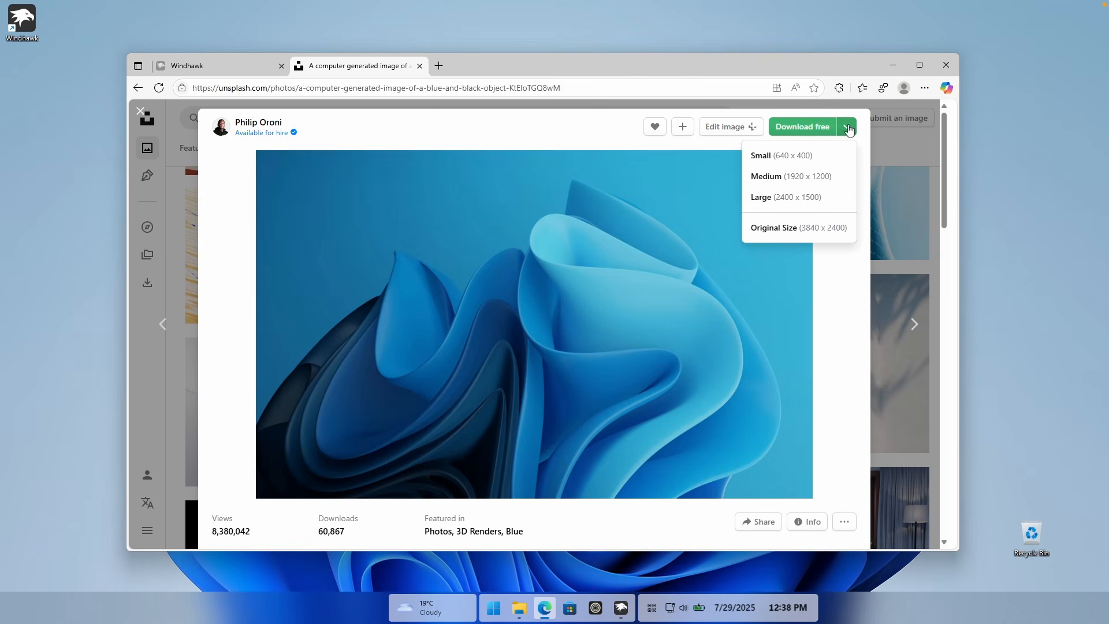
left_click(788, 228)
left_click(841, 132)
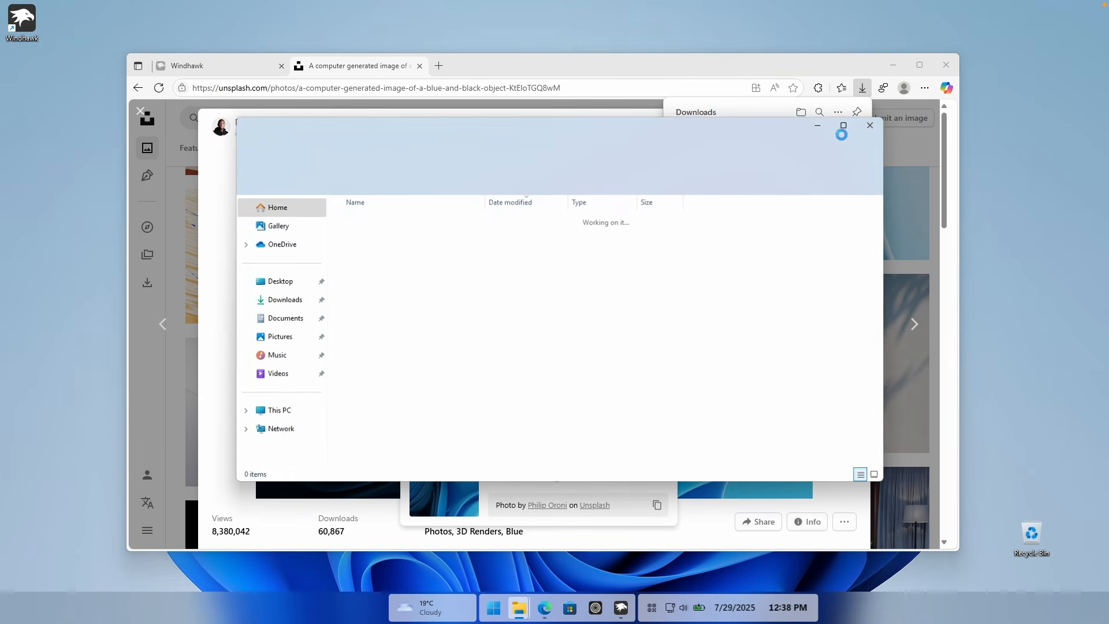
left_click(893, 66)
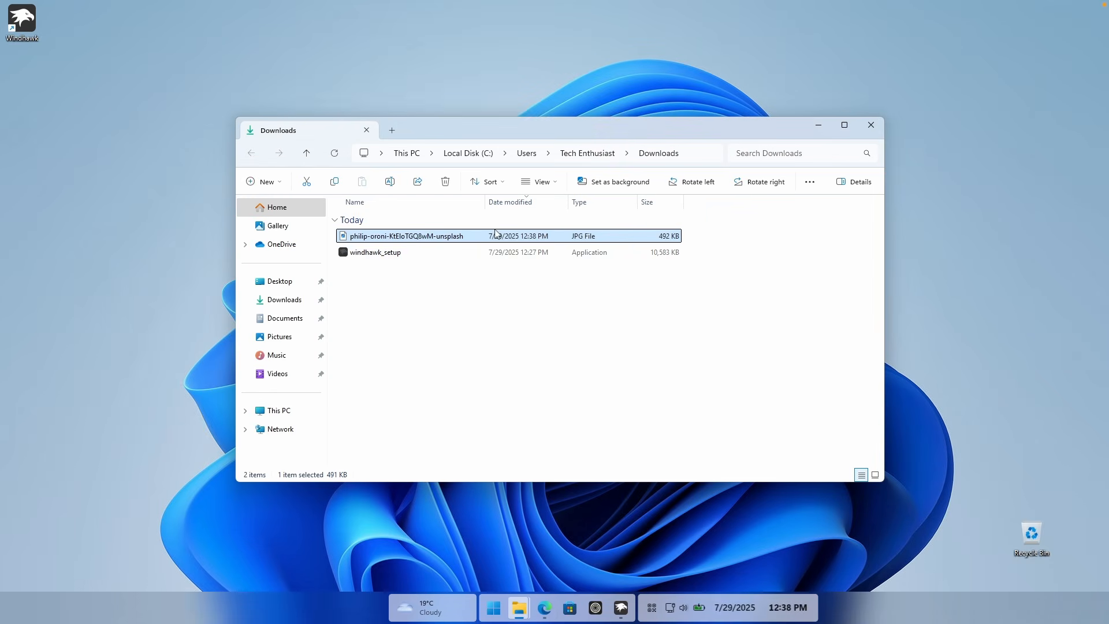
Step: Set the downloaded Unsplash image as both the lock screen and the desktop background, and close the image viewer and the Downloads folder
double_click(479, 239)
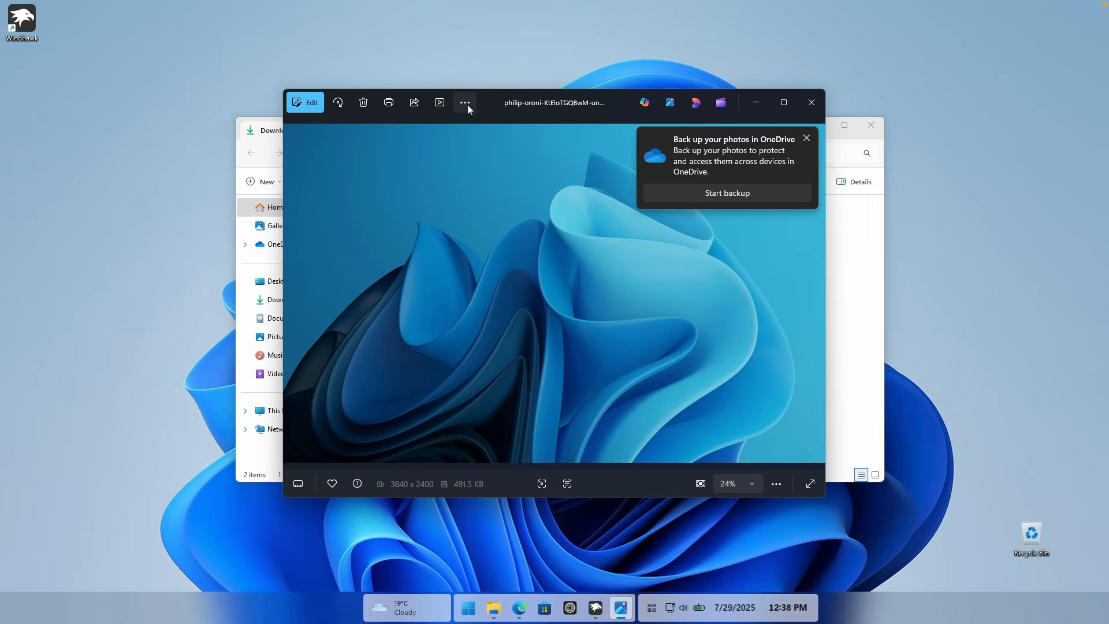
left_click(465, 104)
mouse_move(373, 166)
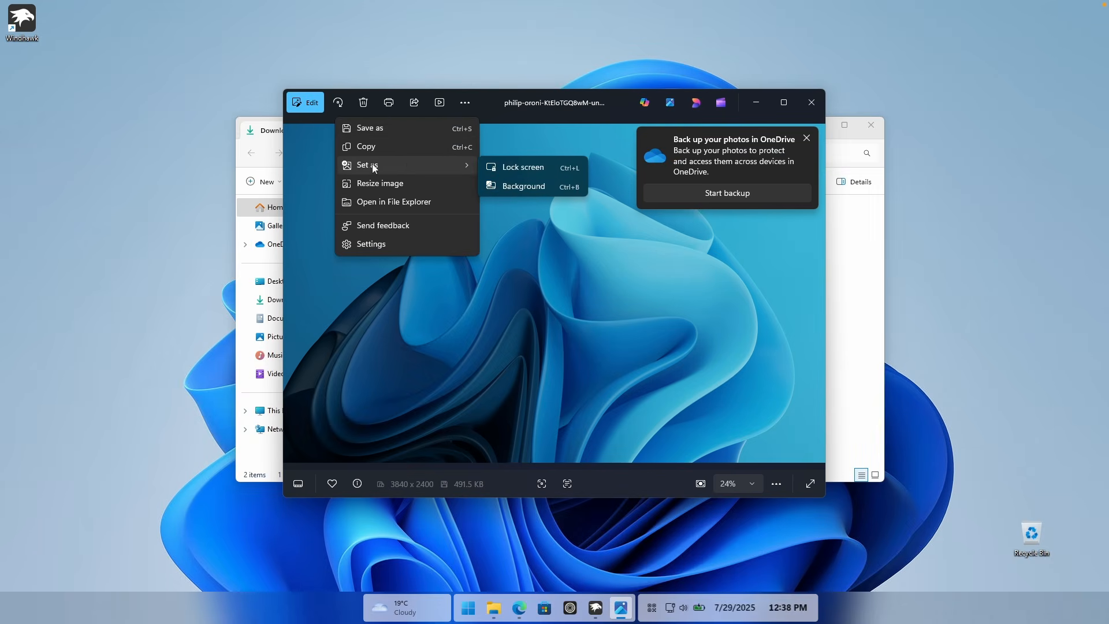
left_click(525, 166)
left_click(463, 104)
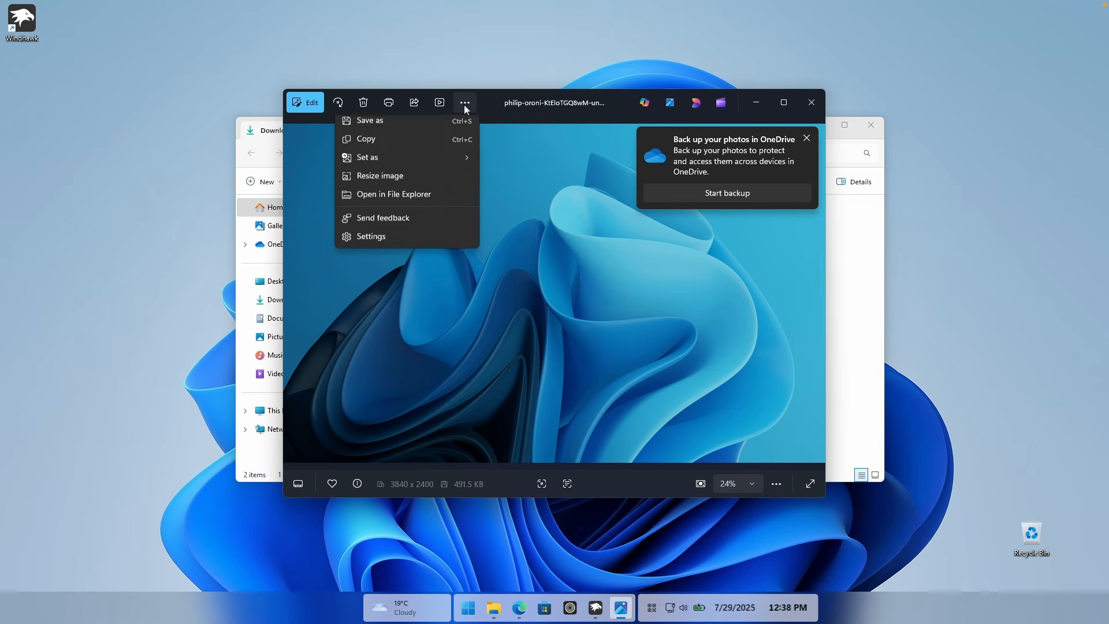
mouse_move(425, 168)
left_click(536, 183)
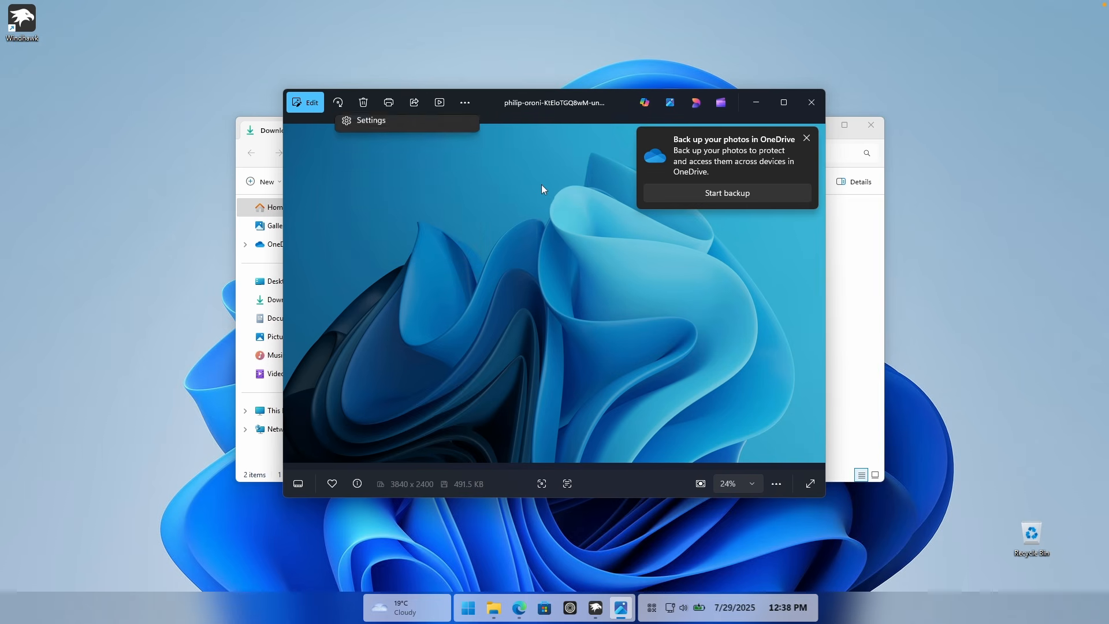
left_click(811, 102)
left_click(871, 125)
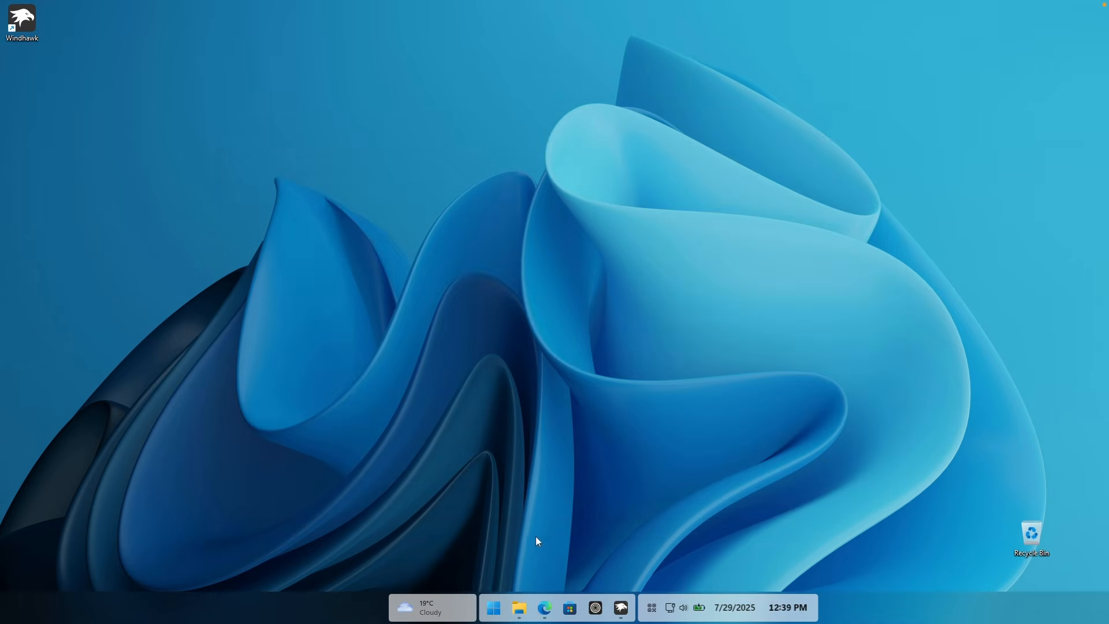
Step: Examine the restyled Start menu and its power options against the new wallpaper
left_click(495, 607)
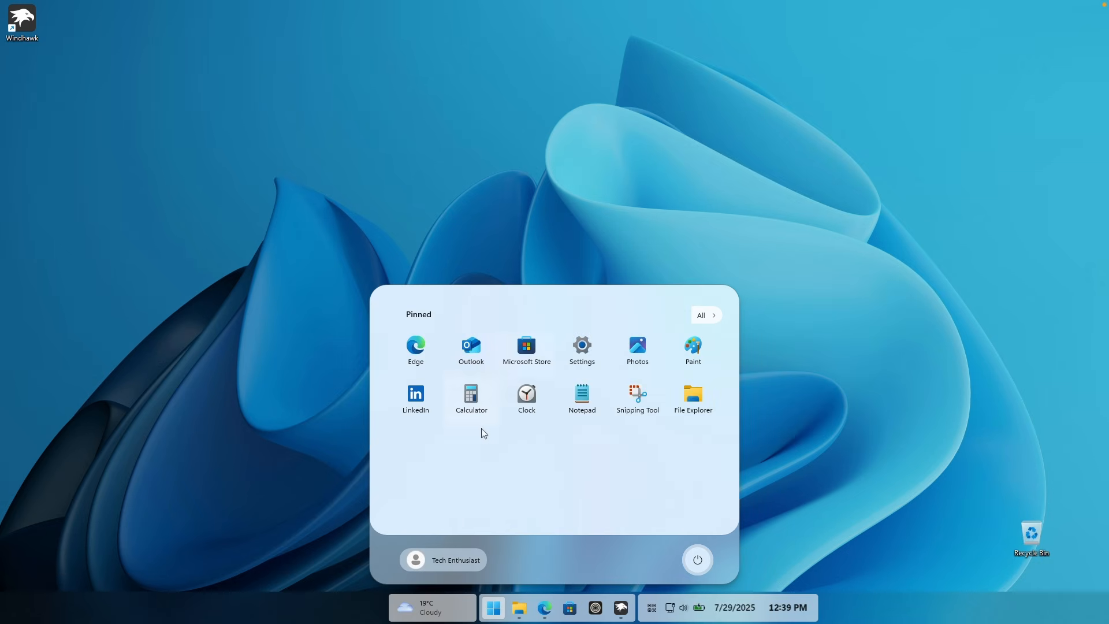
left_click(697, 559)
left_click(702, 482)
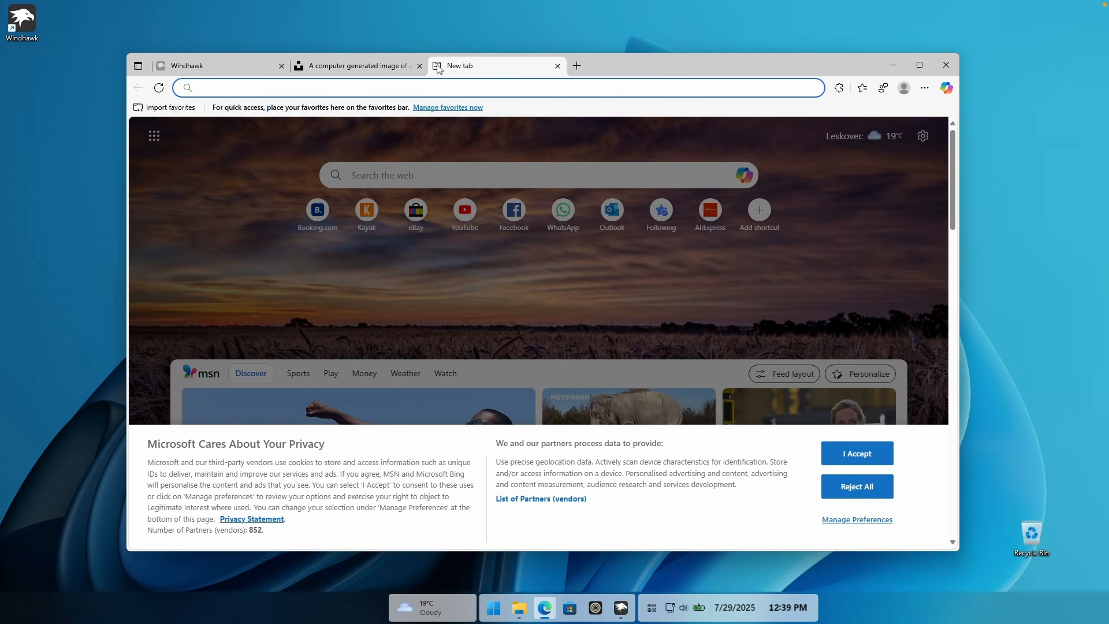
Step: In Edge, search the web for "rainmeter" and download the Rainmeter 4.5.23 release from rainmeter.net
type("rainmeter")
key("Return")
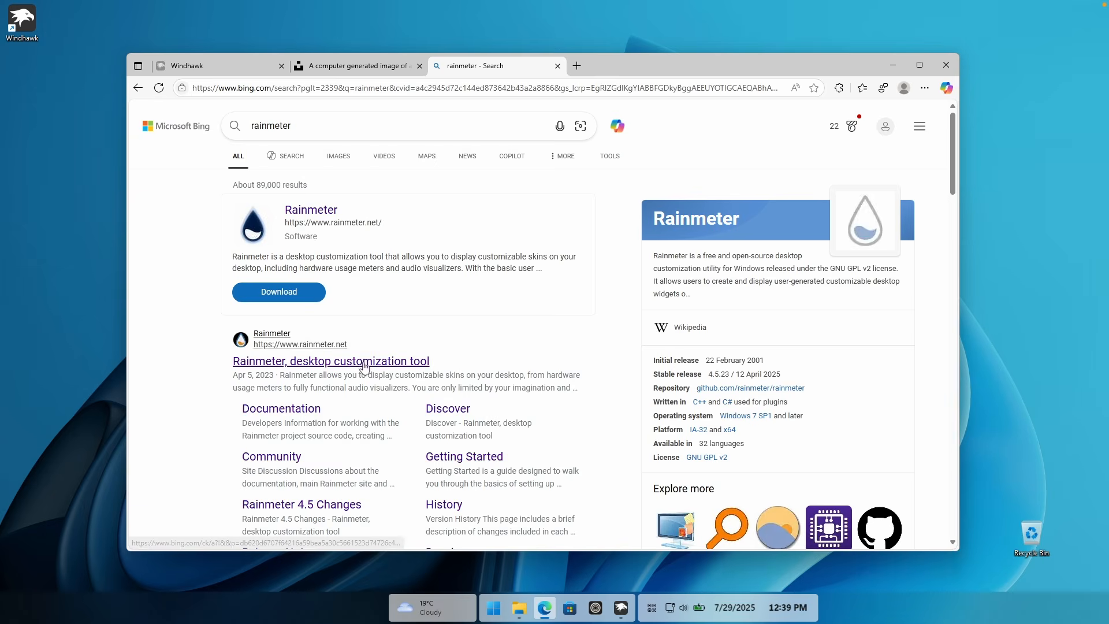
left_click(397, 296)
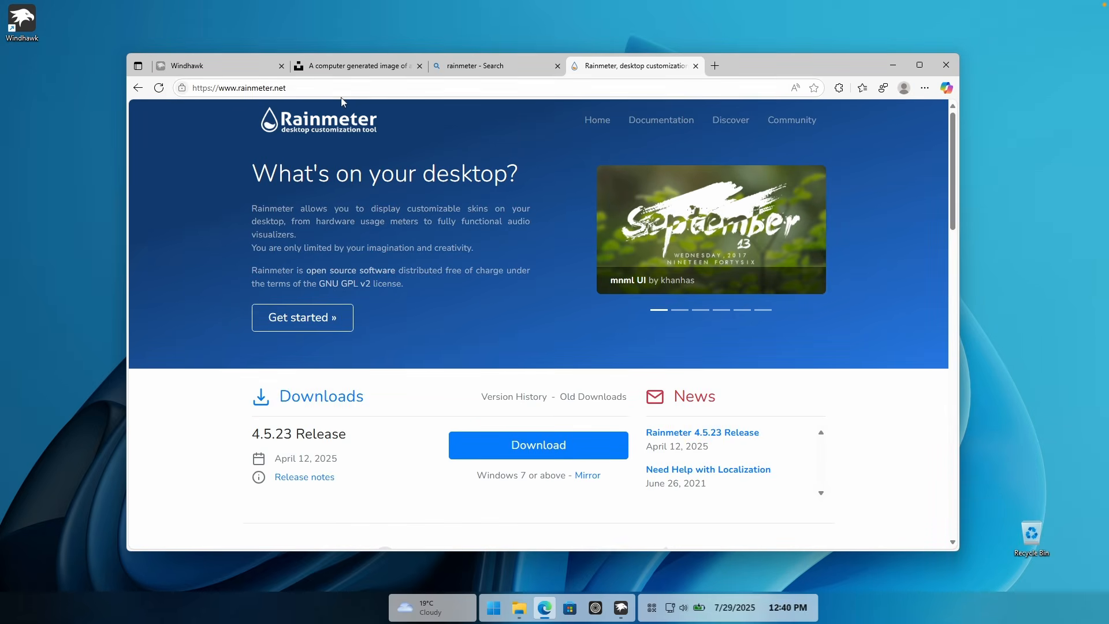
left_click(533, 434)
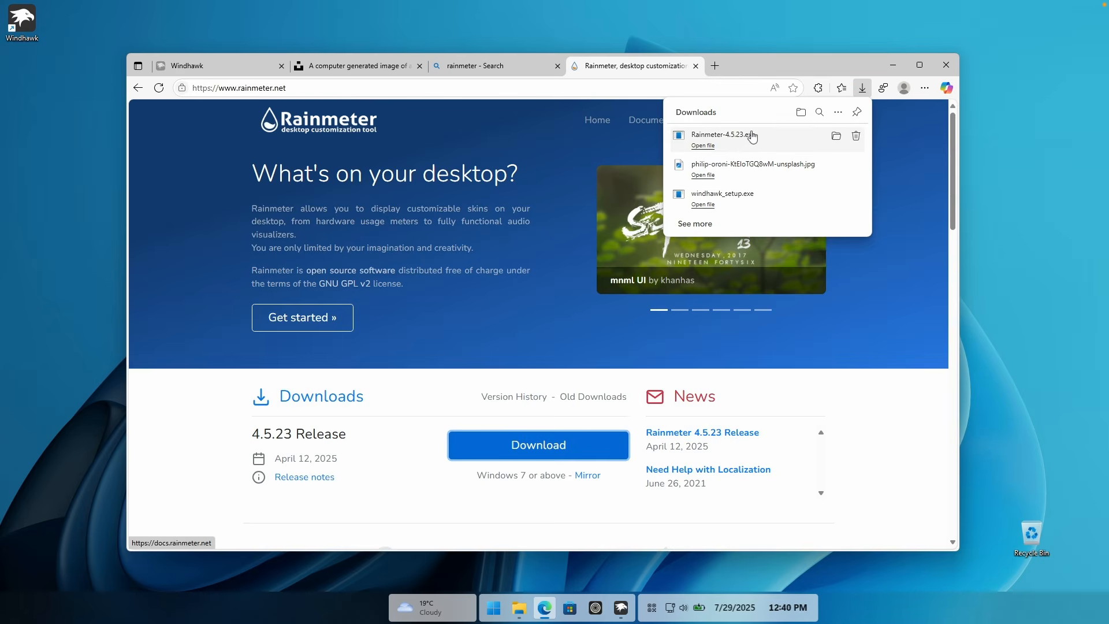
Step: Search the web for "mii power" and download mii-power.rmskin from the skin's VisualSkins page
left_click(541, 88)
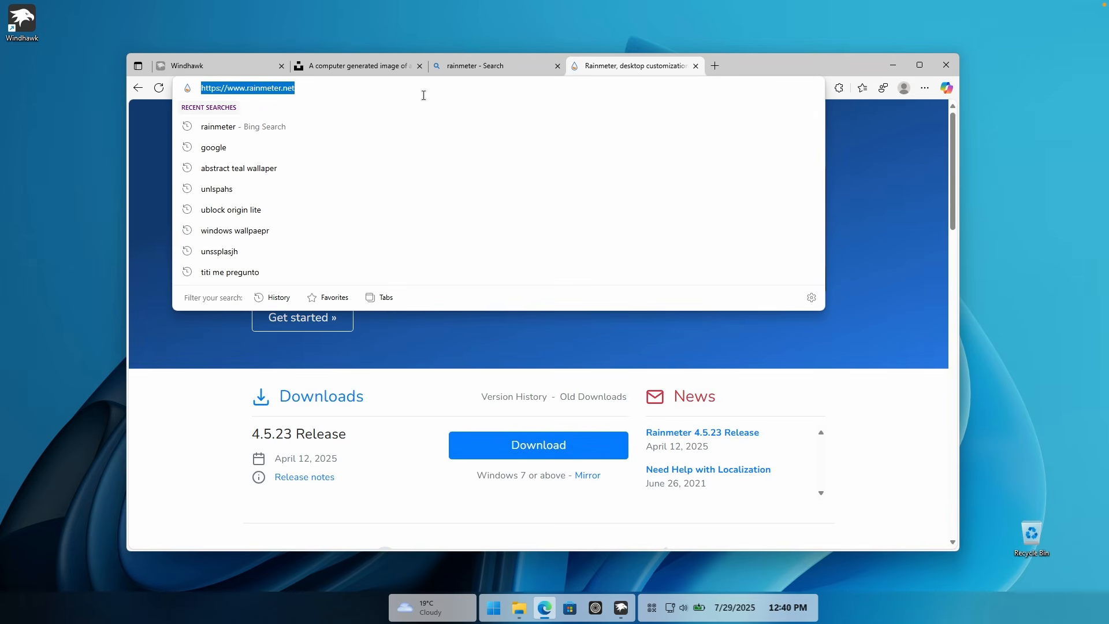
type("mii power")
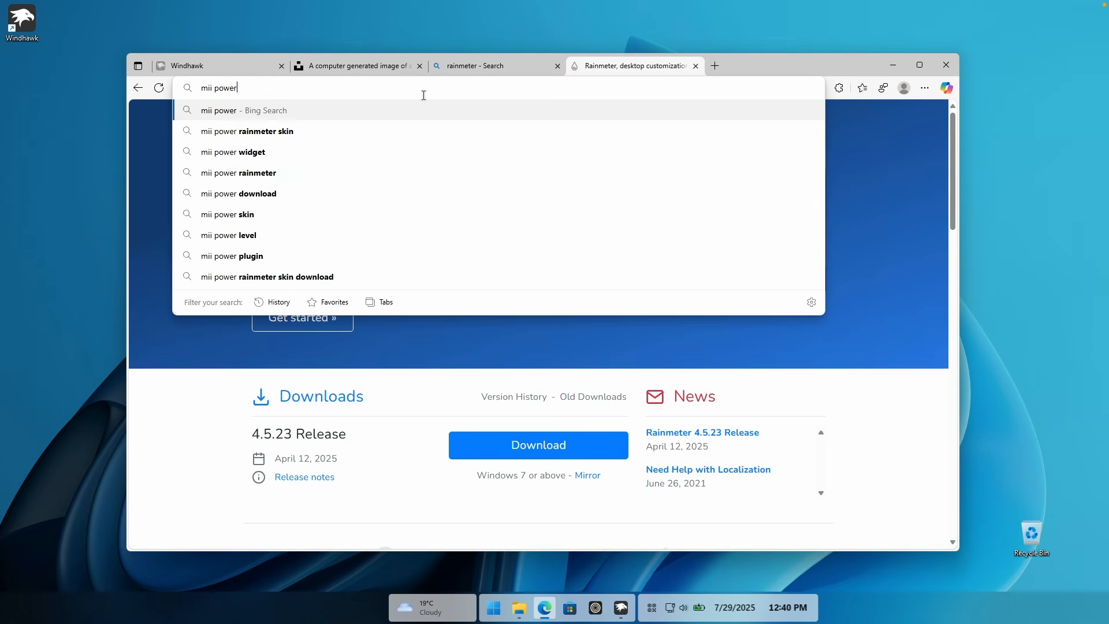
key("Return")
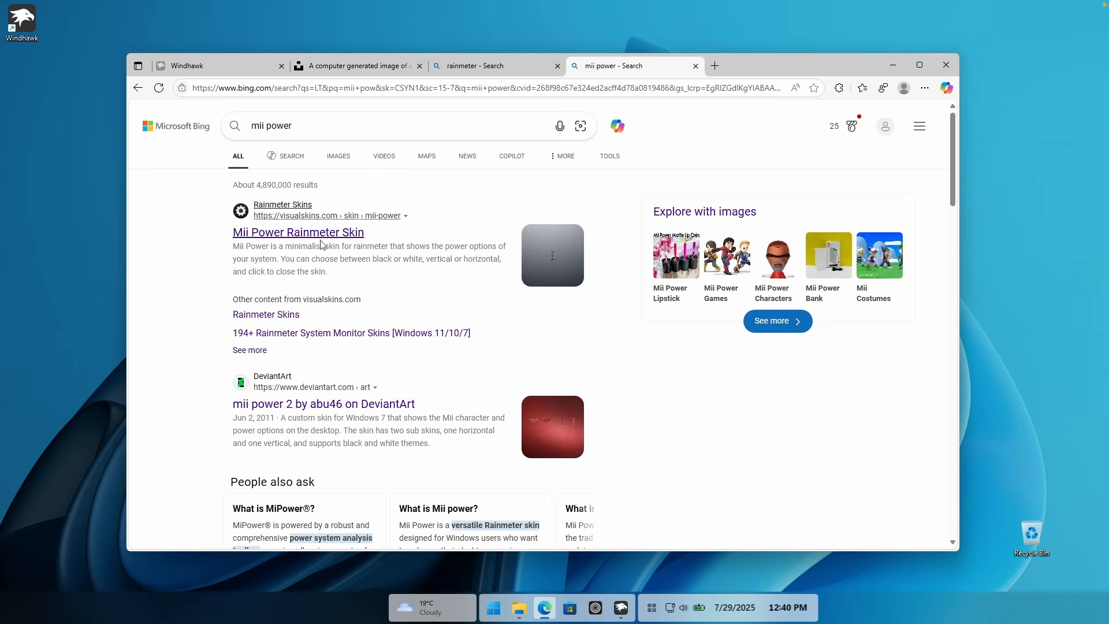
left_click(317, 234)
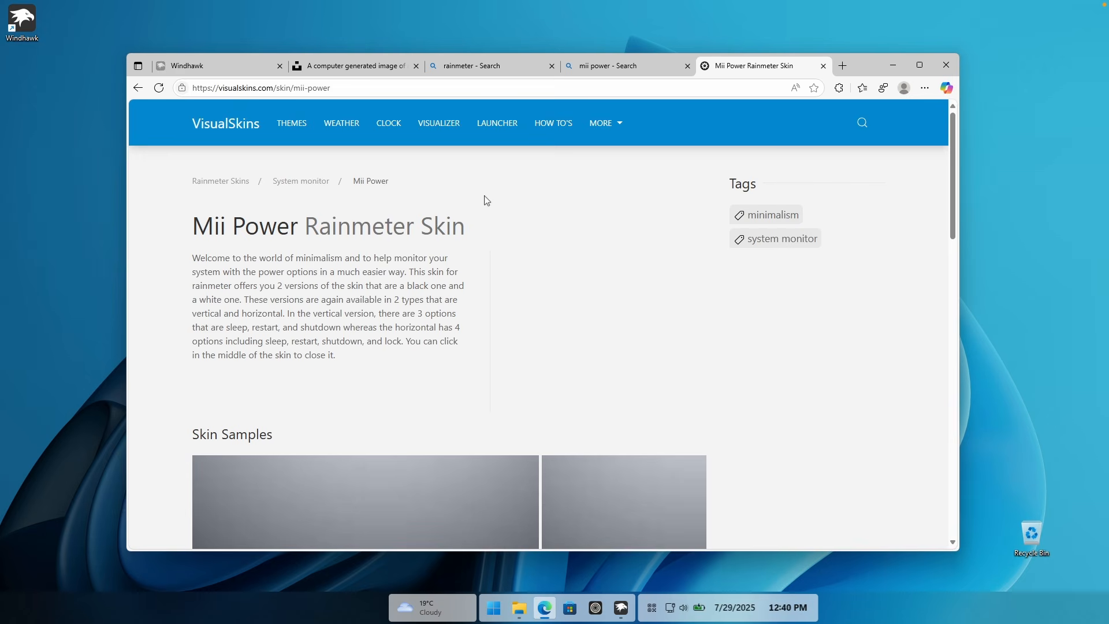
scroll(429, 216, "down", 7)
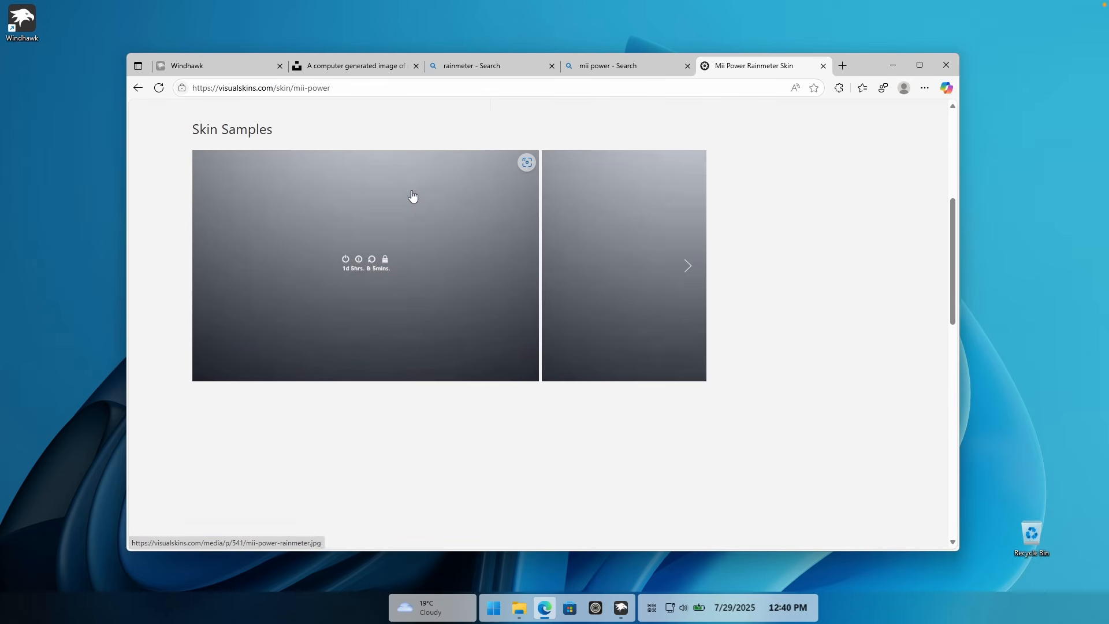
scroll(370, 326, "down", 3)
left_click(303, 371)
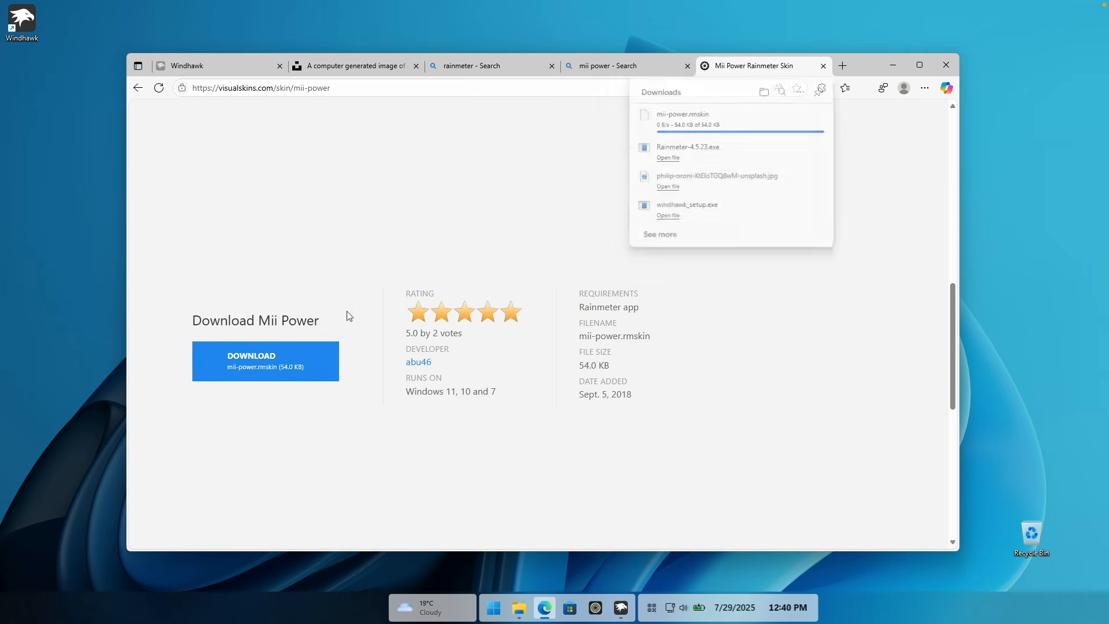
Step: Search the web for "jaxcore", download JaxCoreSetup.bat from jaxcore.app, dismiss the site's dialogs, and check the download list
left_click(467, 91)
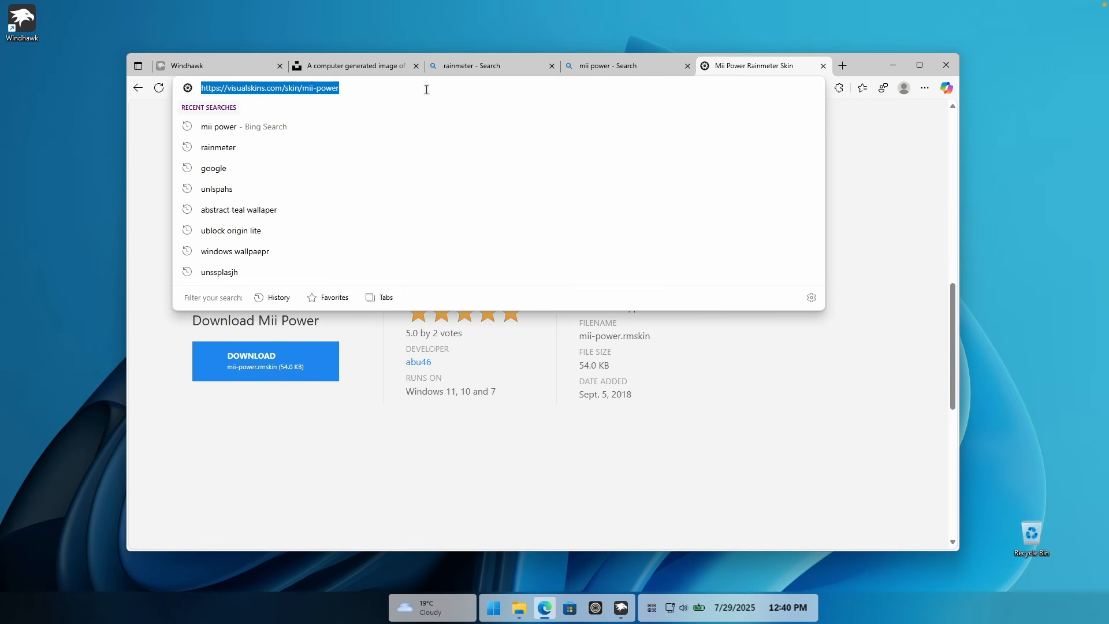
type("jaxcore")
key("Return")
left_click(391, 227)
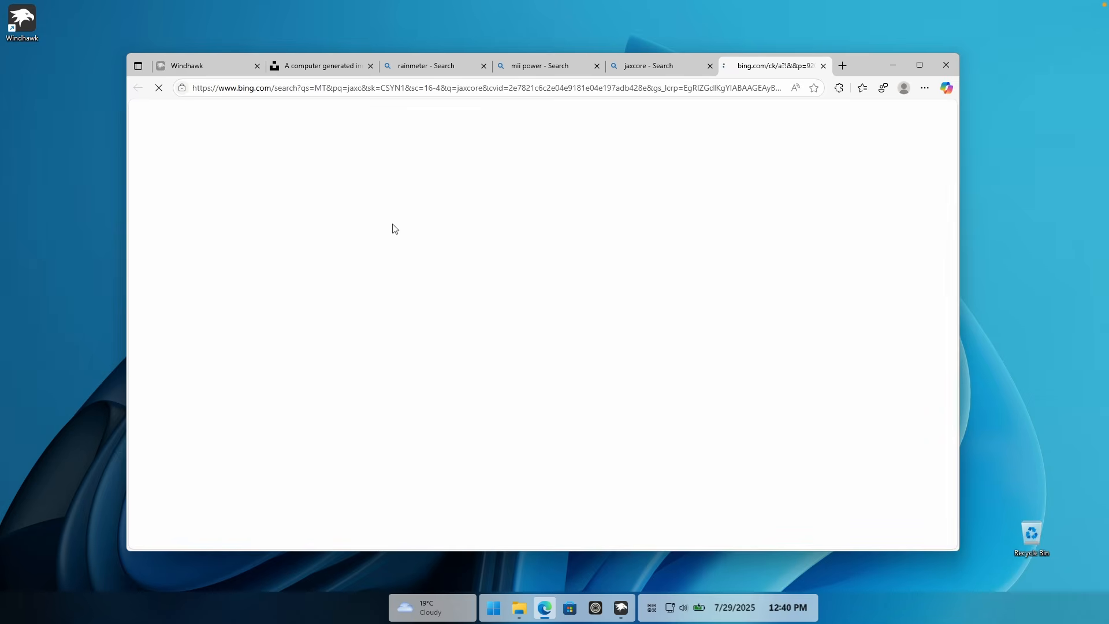
left_click(681, 438)
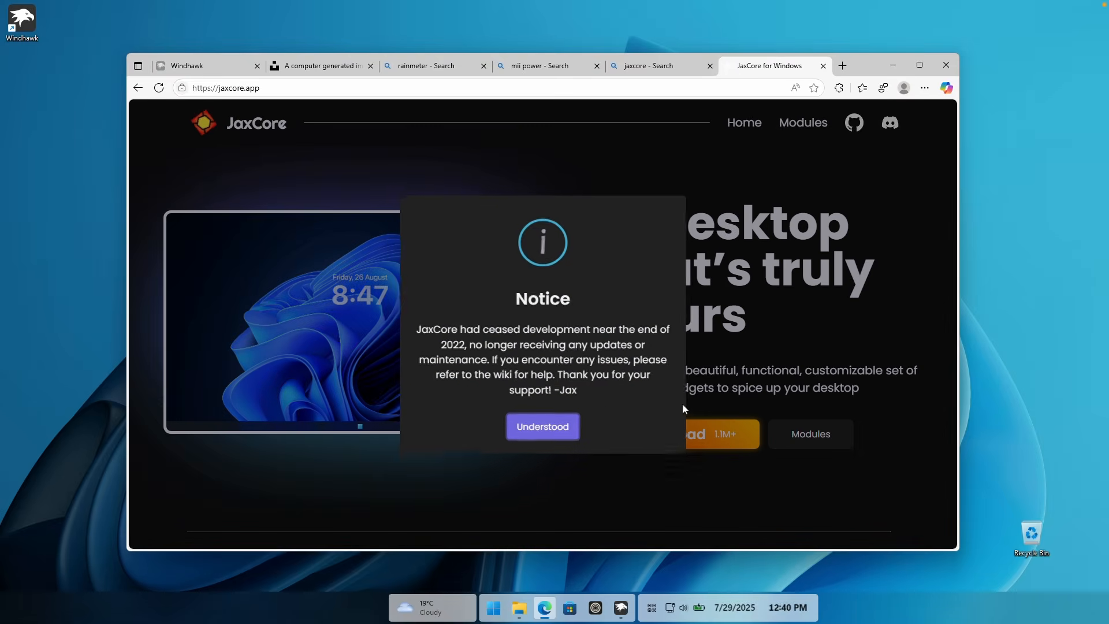
left_click(563, 429)
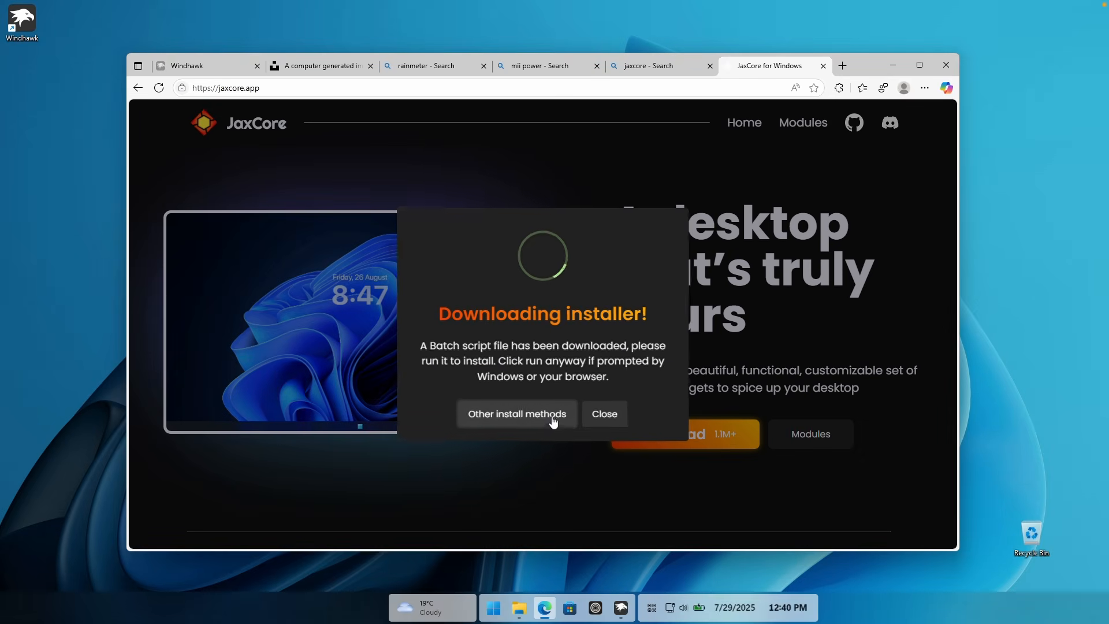
left_click(601, 414)
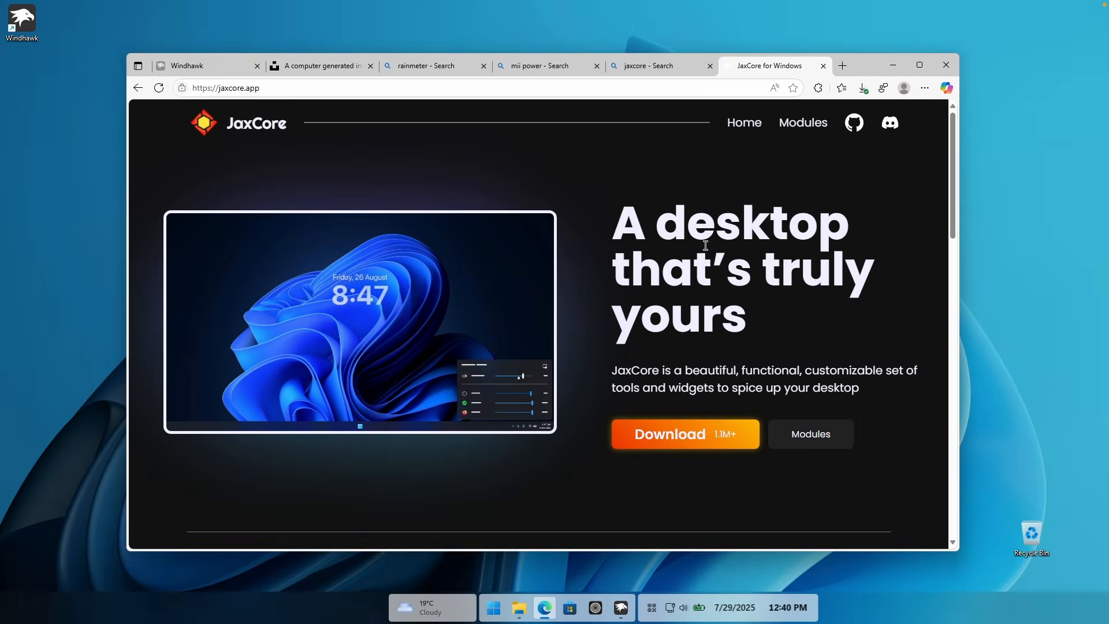
left_click(862, 89)
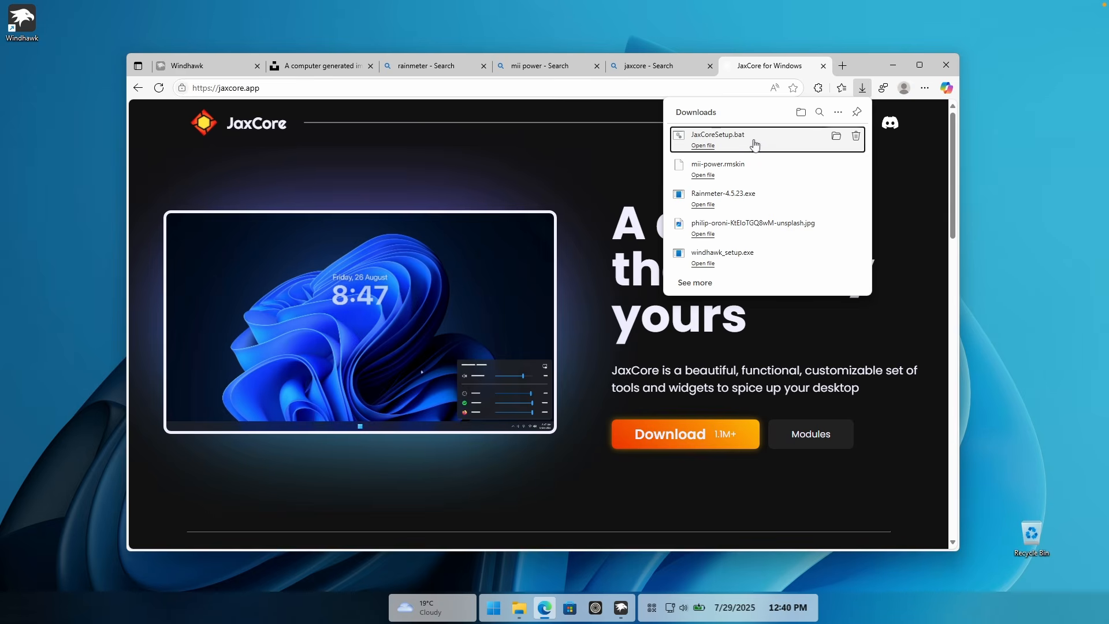
Step: Find the MontereyRainmeter releases on GitHub, download Monterey_1.0.2.rmskin from release 1.0.2, and minimize the browser
left_click(492, 88)
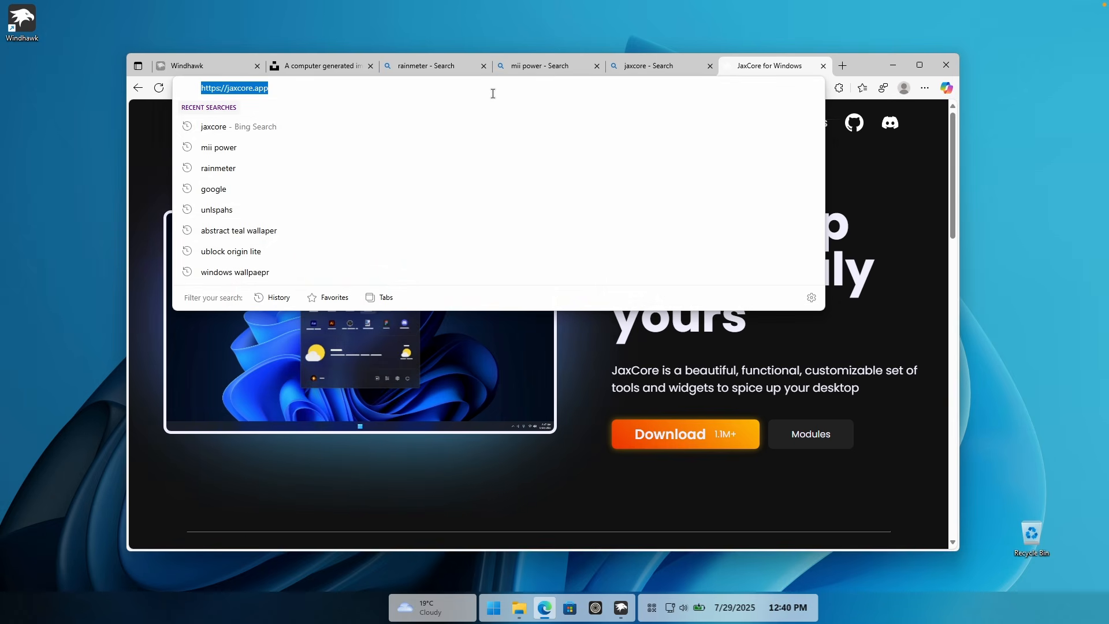
type("mon")
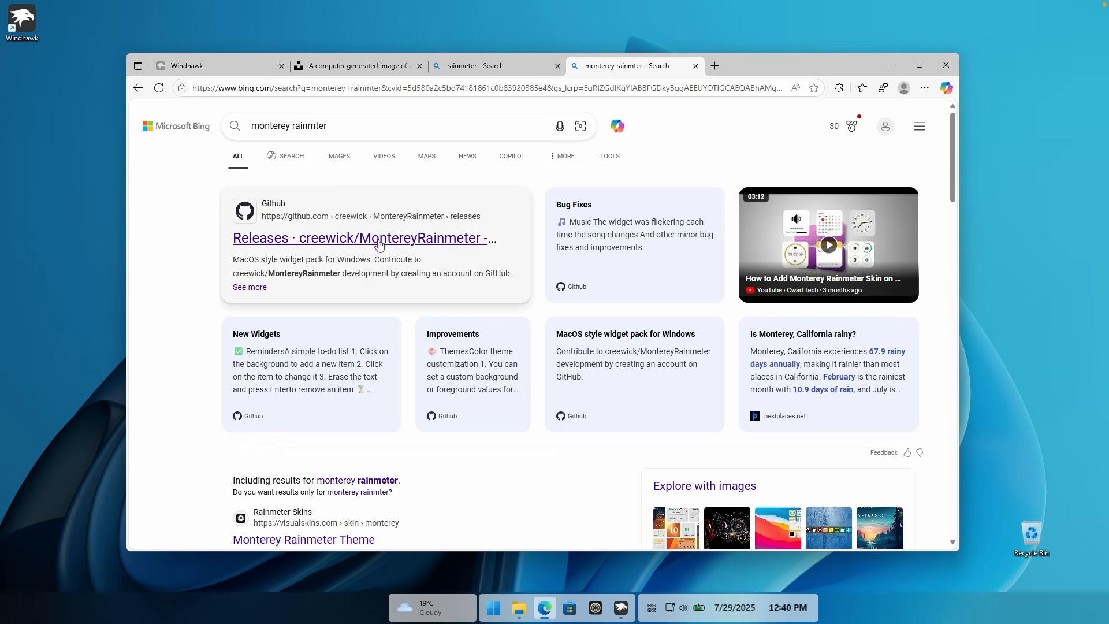
left_click(297, 208)
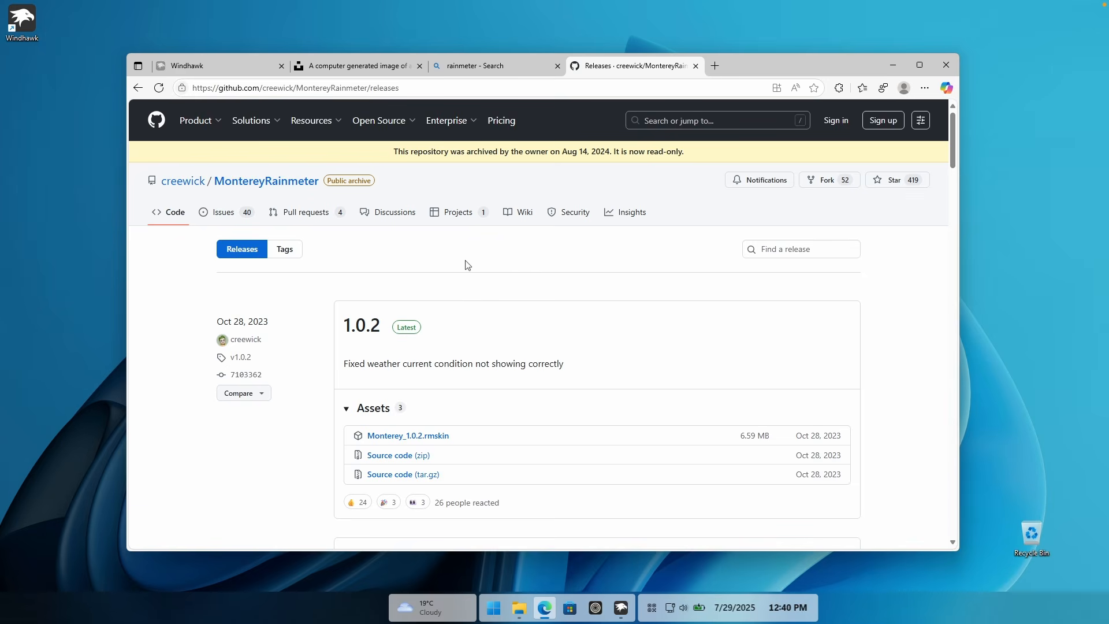
scroll(491, 254, "down", 1)
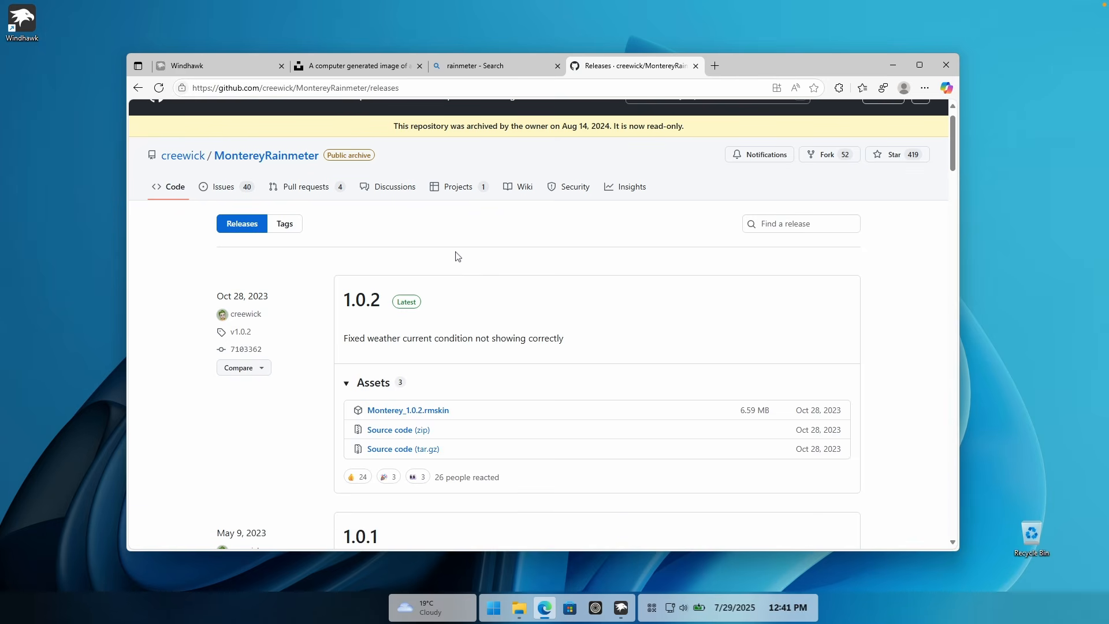
scroll(465, 254, "down", 1)
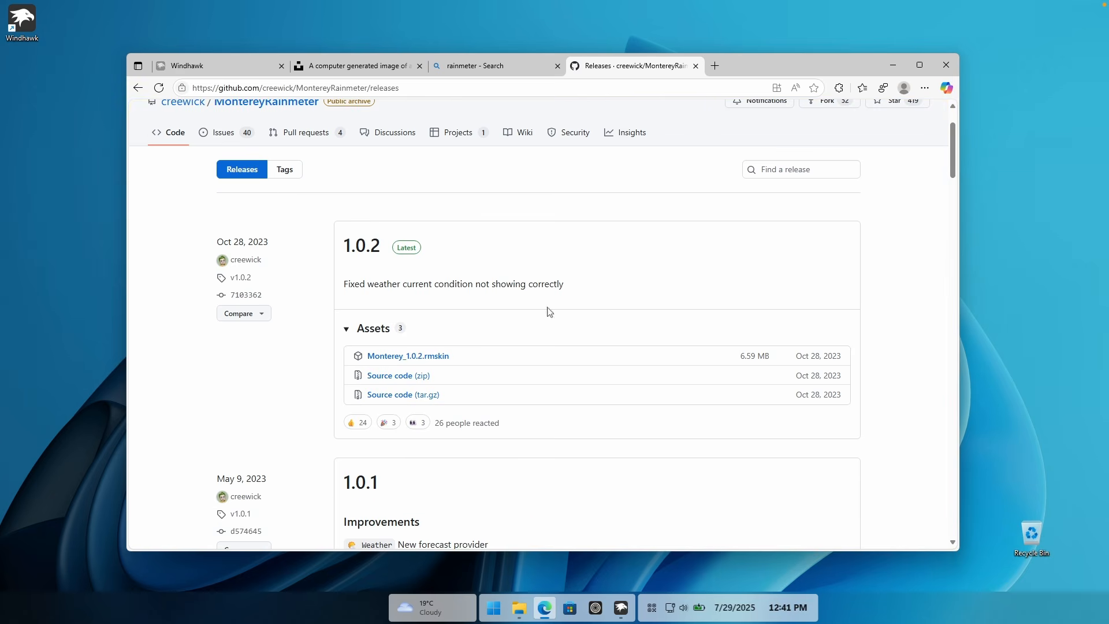
left_click(435, 356)
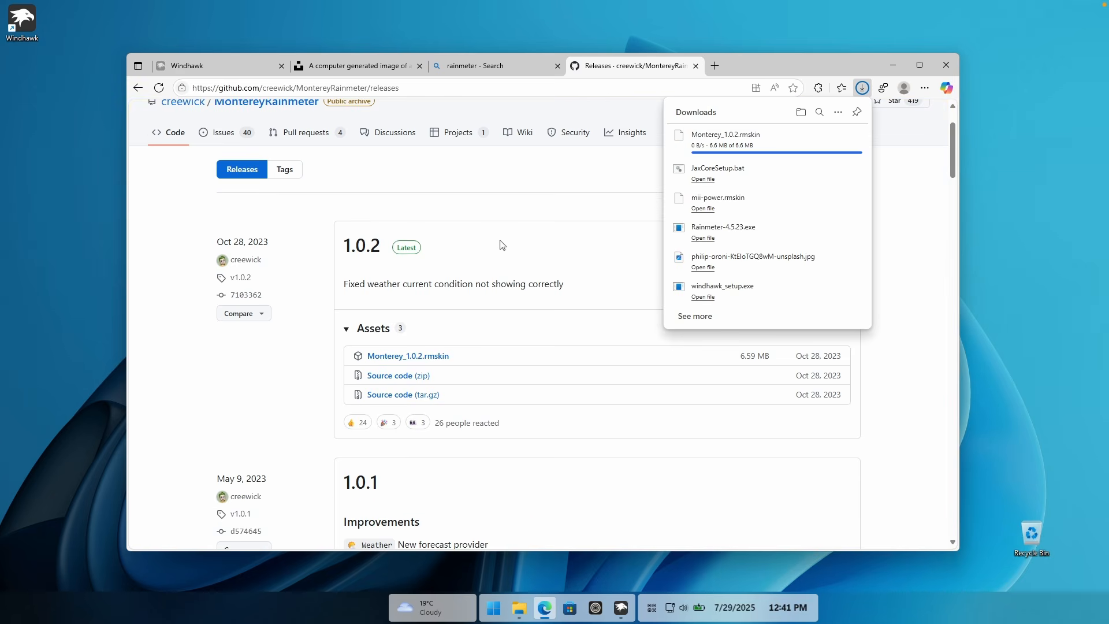
left_click(893, 64)
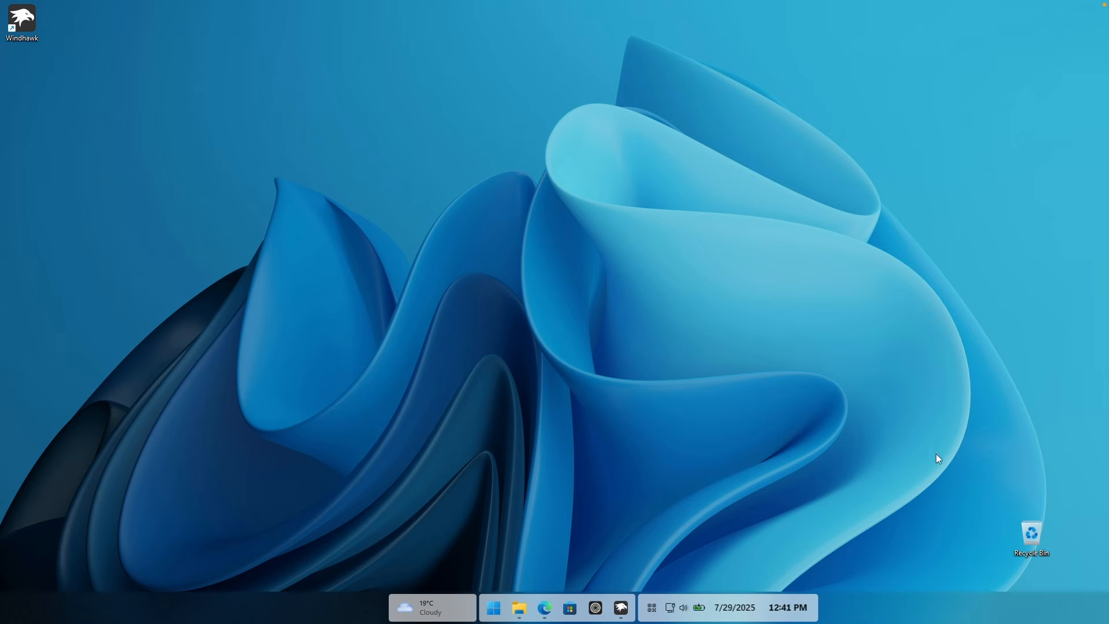
Step: Hide all desktop icons by turning off "Show desktop icons"
left_click_drag(975, 486, 1052, 557)
left_click(988, 463)
left_click(31, 37)
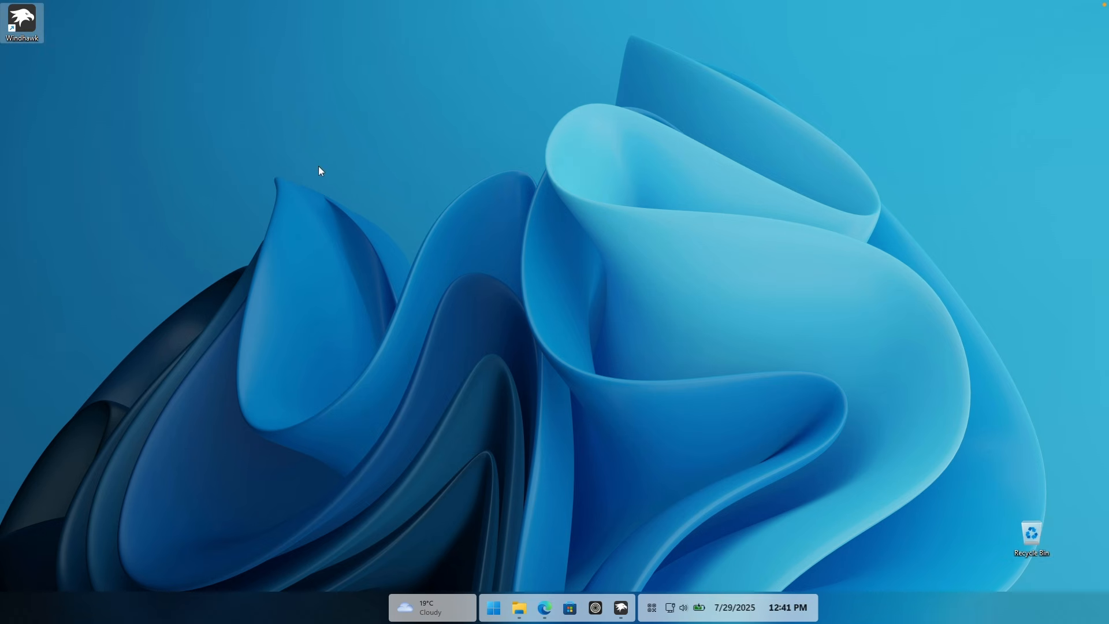
right_click(542, 206)
mouse_move(597, 218)
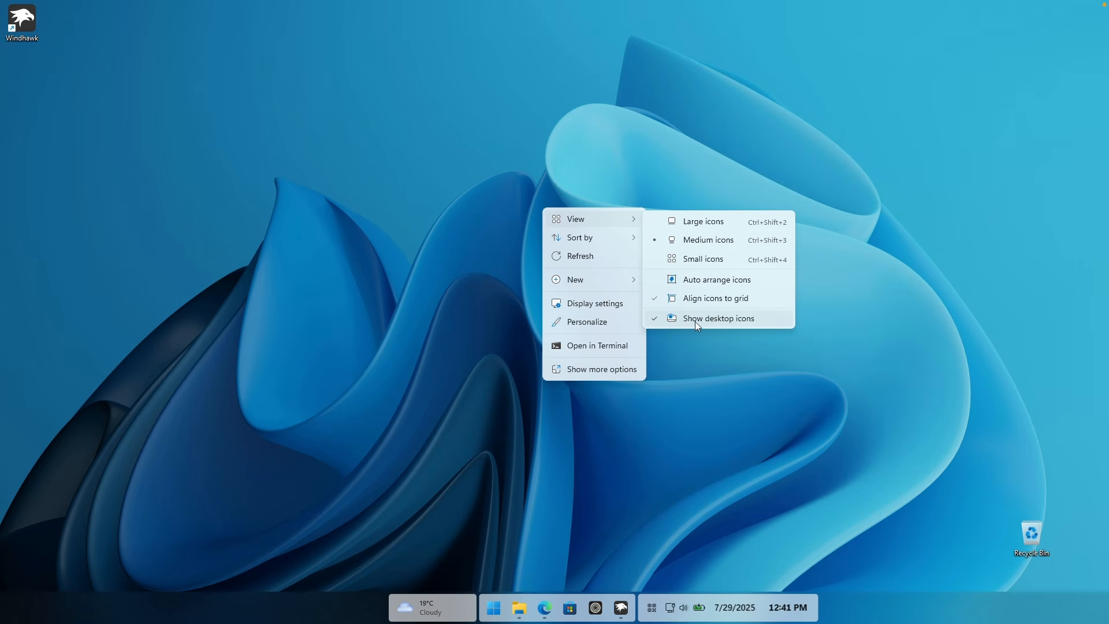
left_click(714, 321)
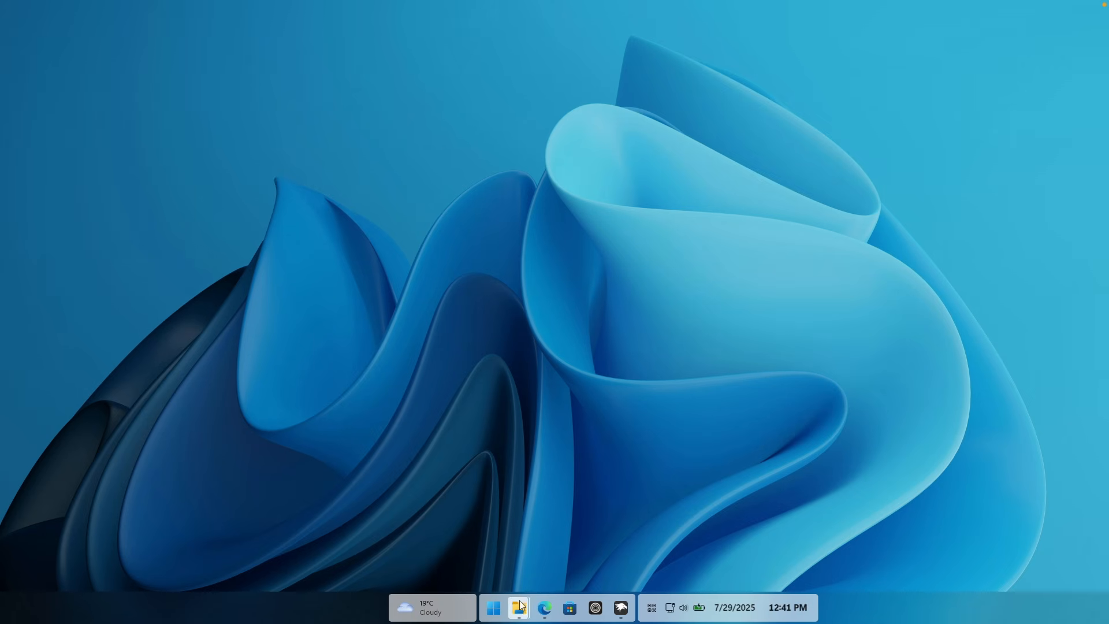
Step: Switch to File Explorer and launch the Rainmeter-4.5.23 installer from the Downloads folder
mouse_move(519, 607)
left_click(557, 538)
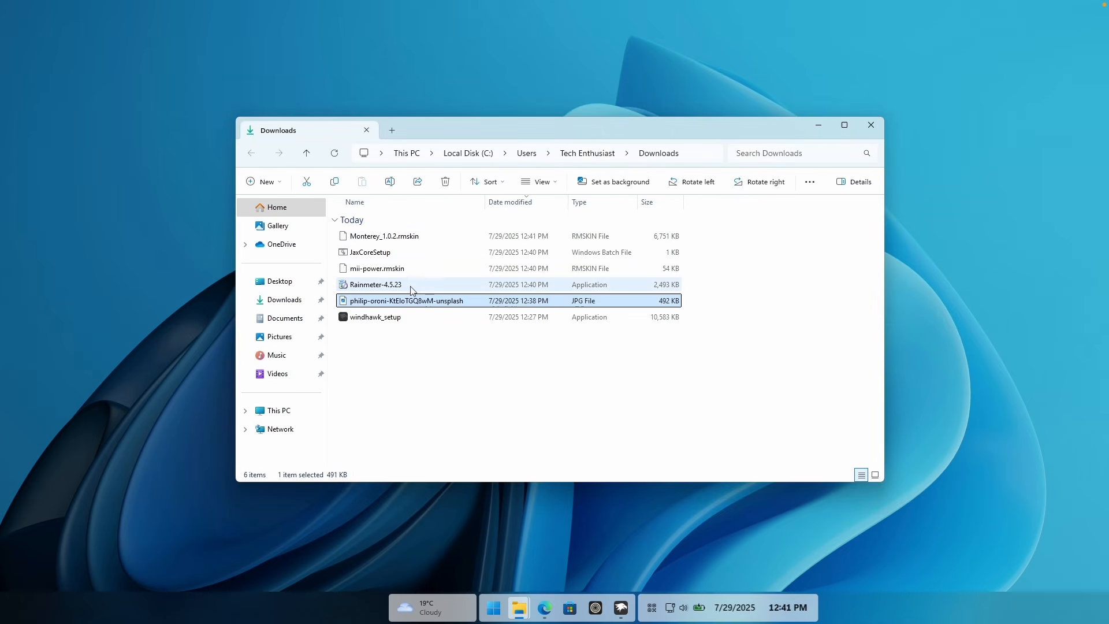
left_click(431, 289)
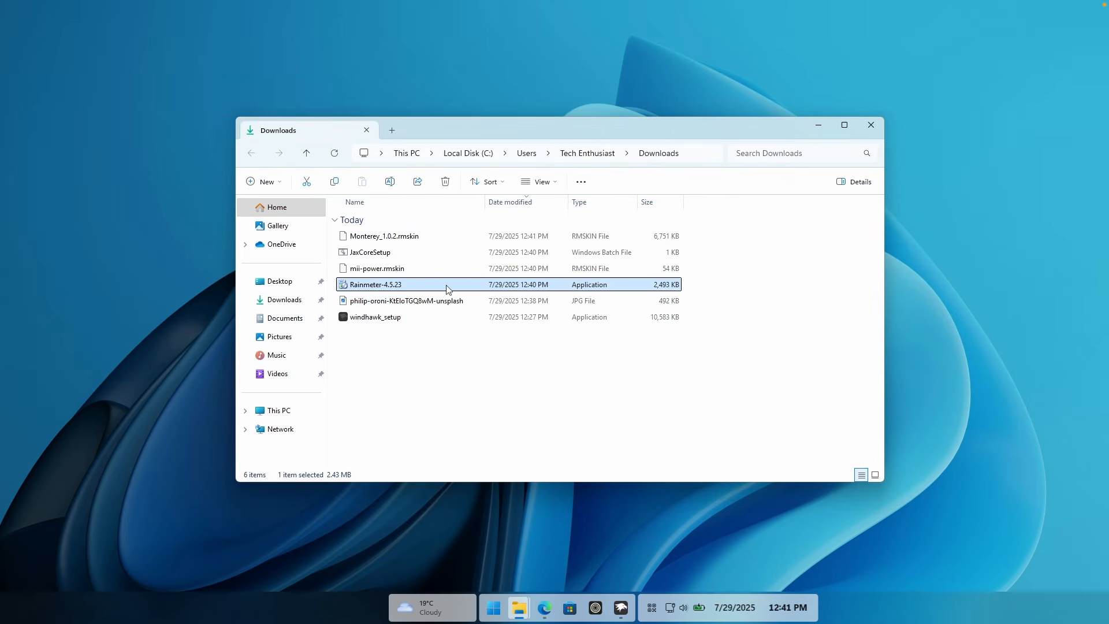
double_click(448, 289)
left_click(554, 330)
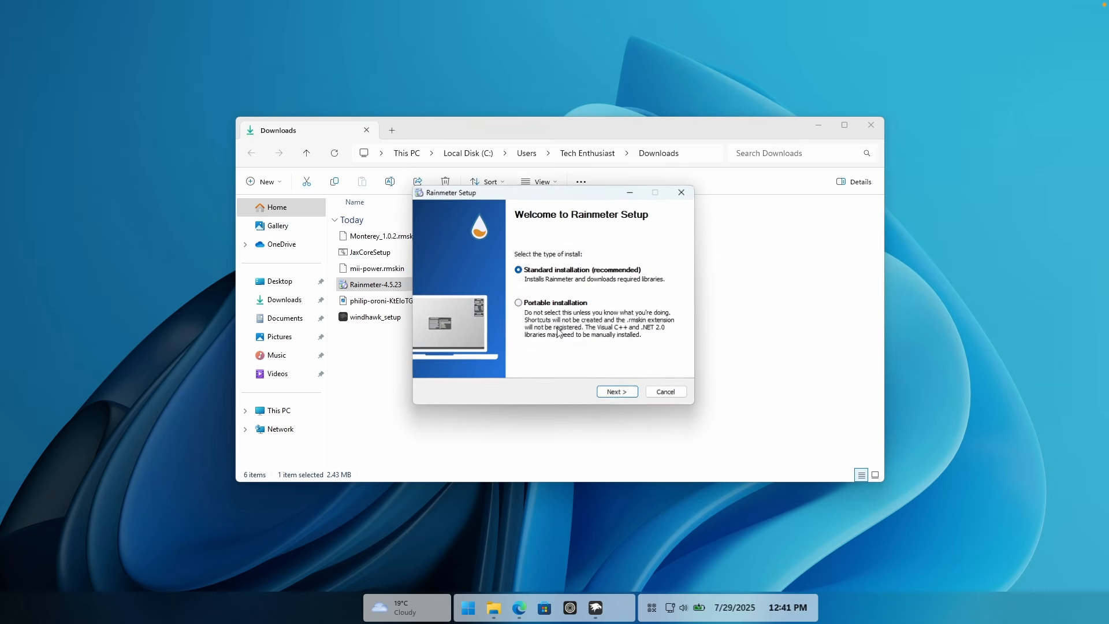
Step: Install Rainmeter using the standard installation and allow the installer to make changes to the device
left_click(612, 392)
left_click(618, 392)
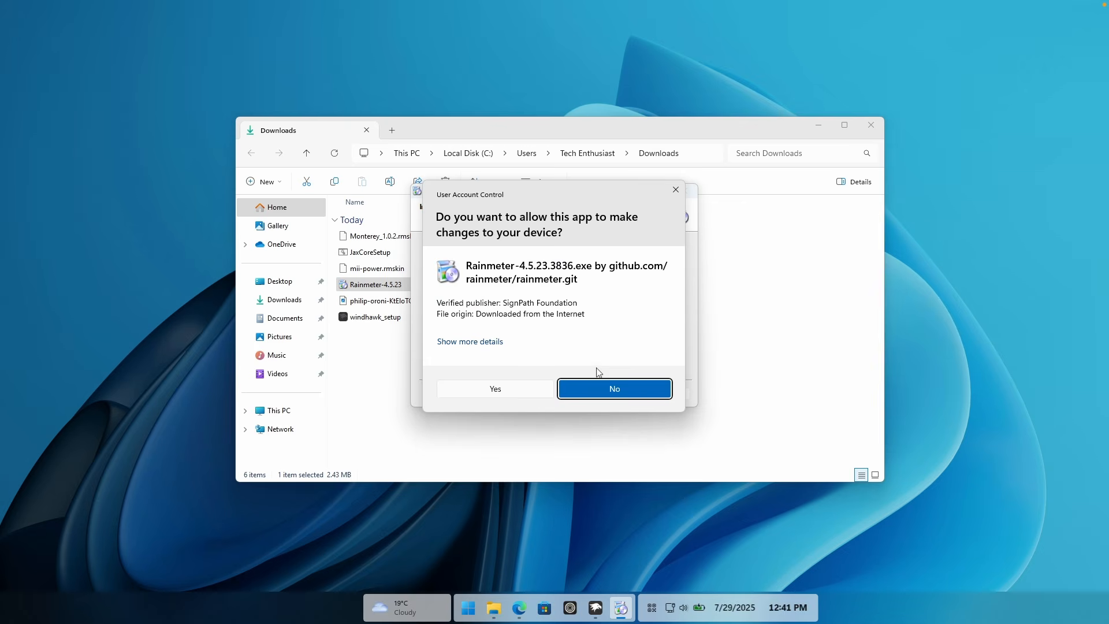
left_click(629, 386)
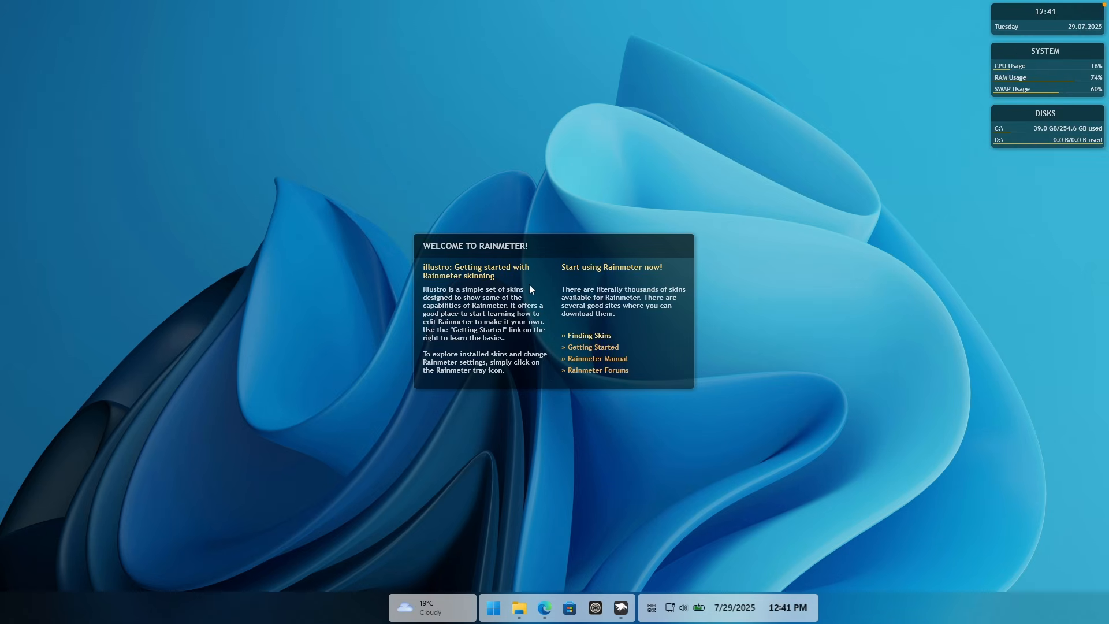
Step: Unload the default illustro skins from the desktop, including Welcome, Disk and System
right_click(494, 284)
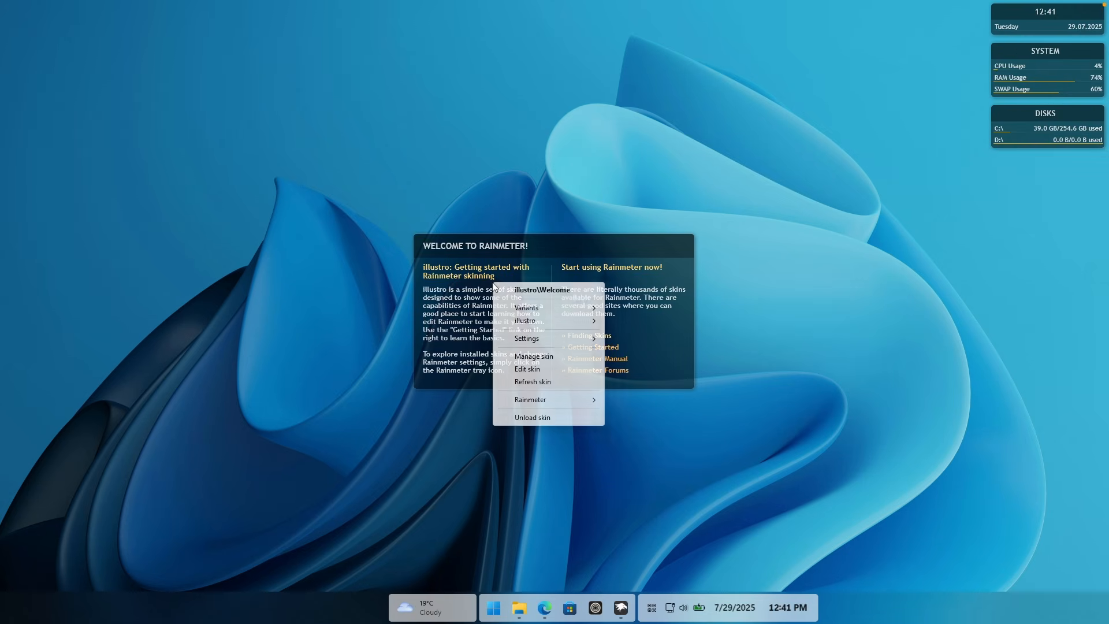
left_click(570, 417)
right_click(1025, 123)
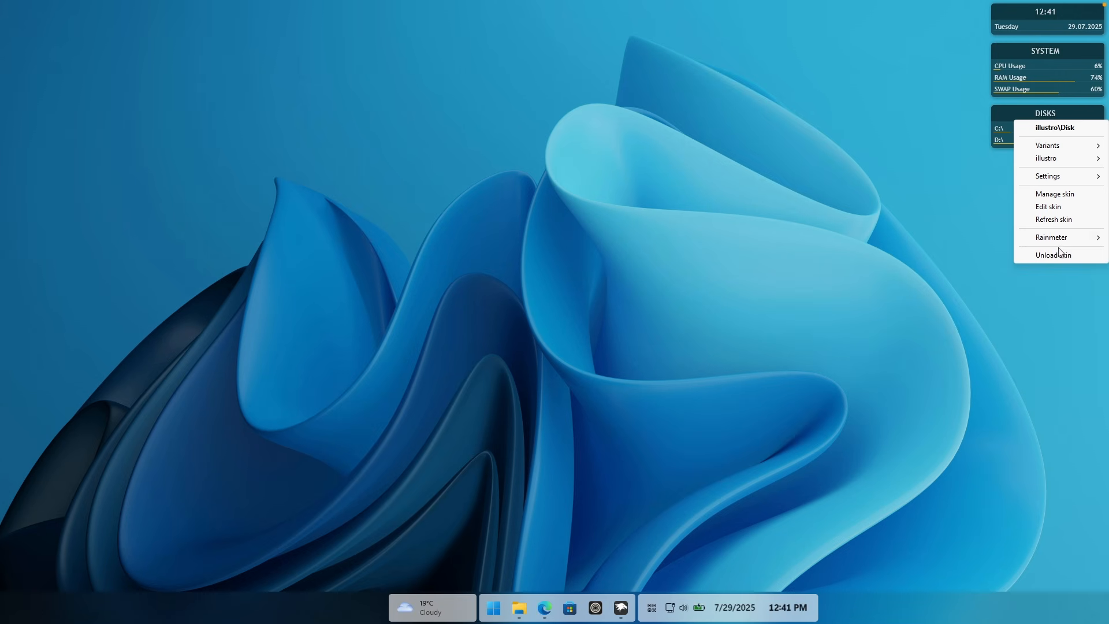
left_click(1051, 255)
right_click(1009, 92)
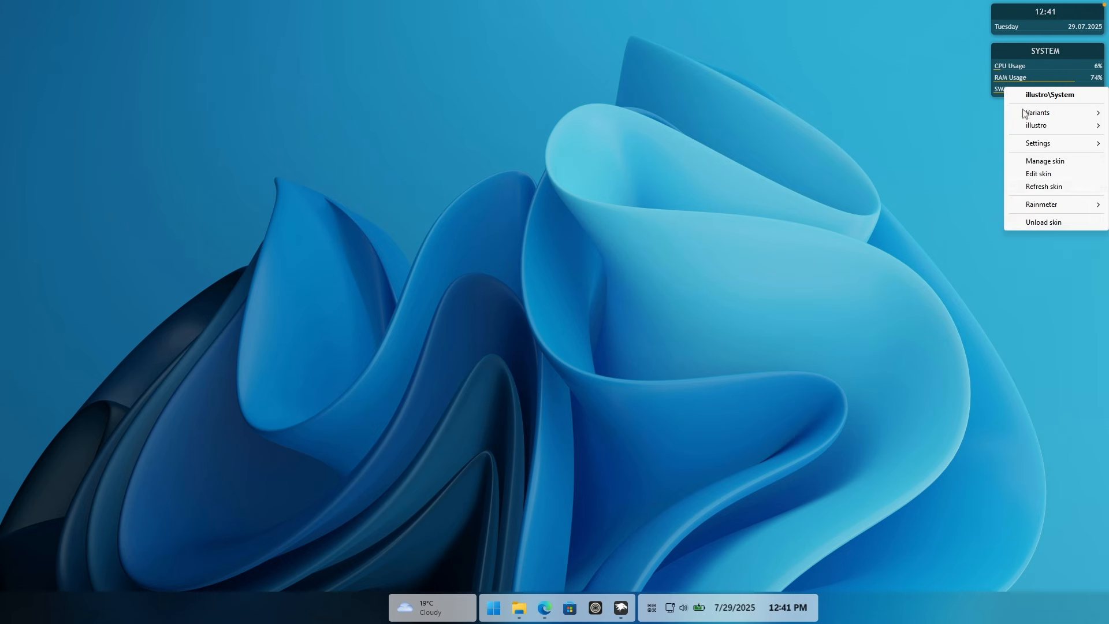
left_click(1031, 222)
Step: Switch to File Explorer and install the mii power skin from mii-power.rmskin in the Downloads folder
mouse_move(524, 602)
left_click(574, 565)
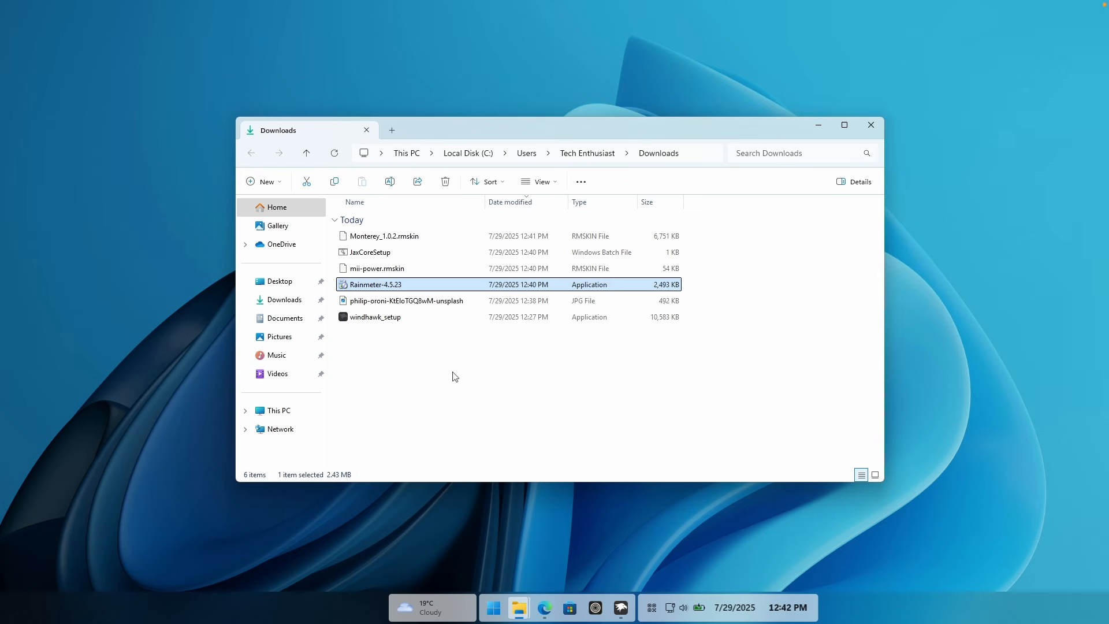
left_click(434, 272)
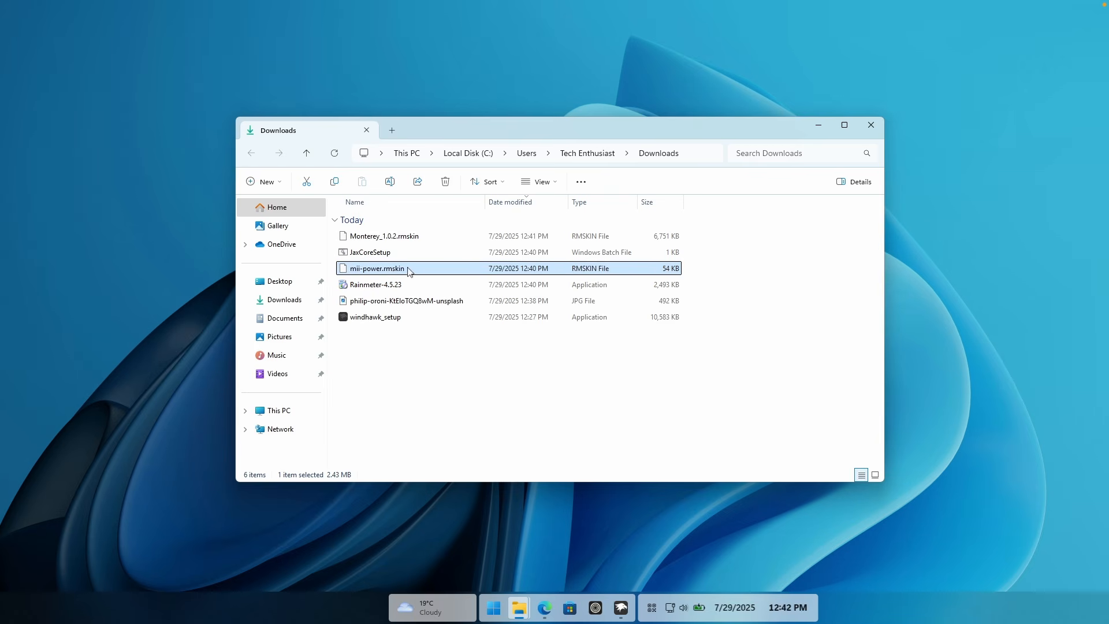
double_click(445, 271)
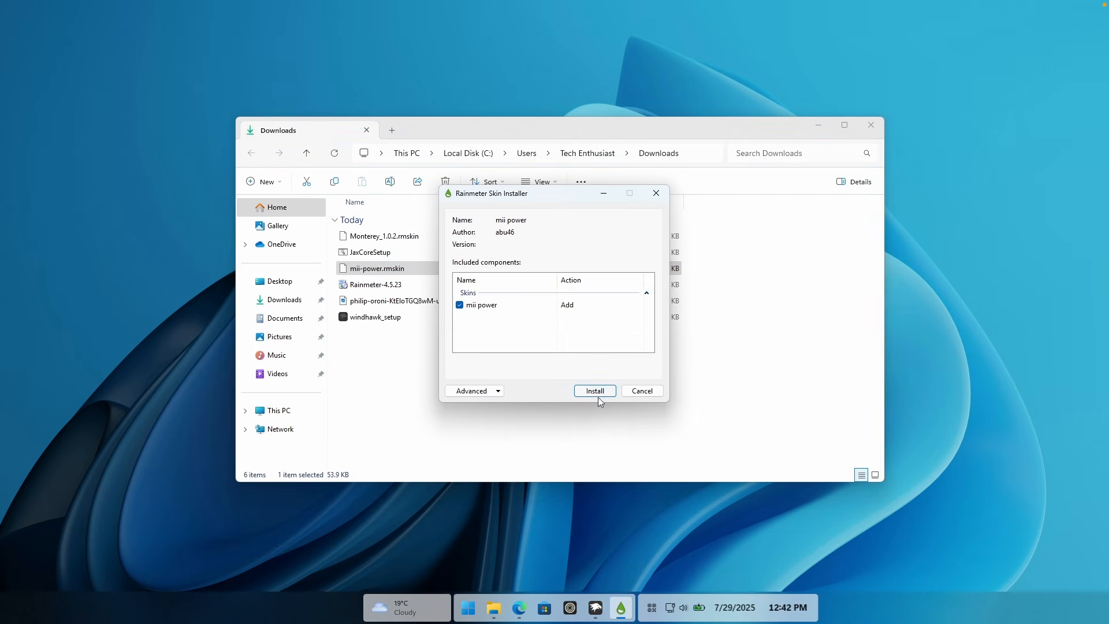
left_click(600, 391)
Step: Show the desktop, open the Rainmeter manager, and load the W.ini variant from the mii power\power skin folder
key("super+d")
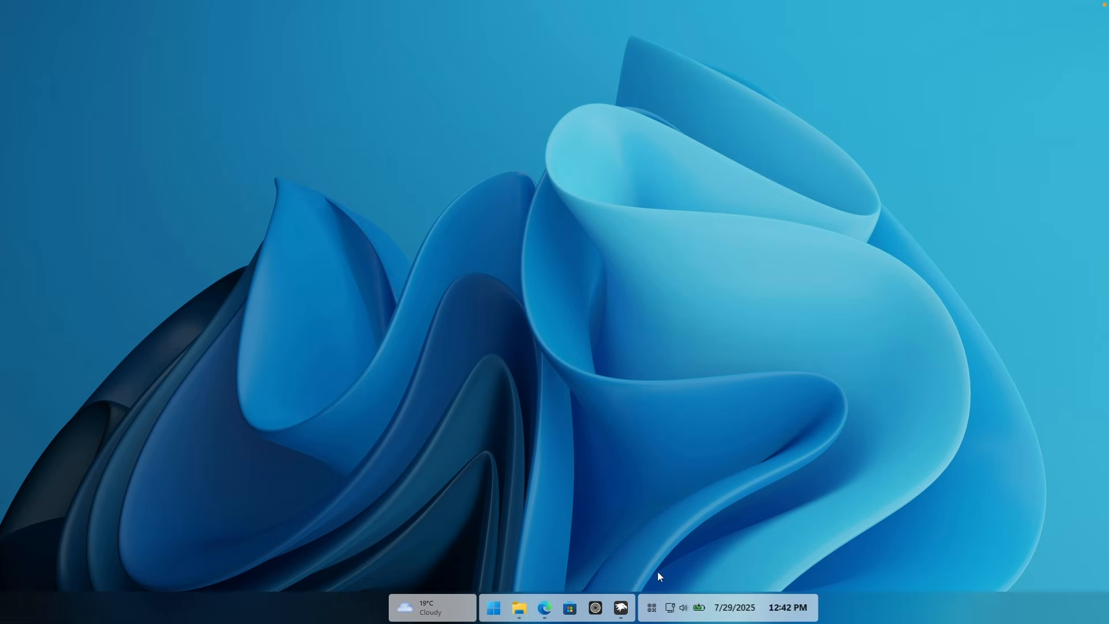
left_click(651, 607)
left_click(627, 574)
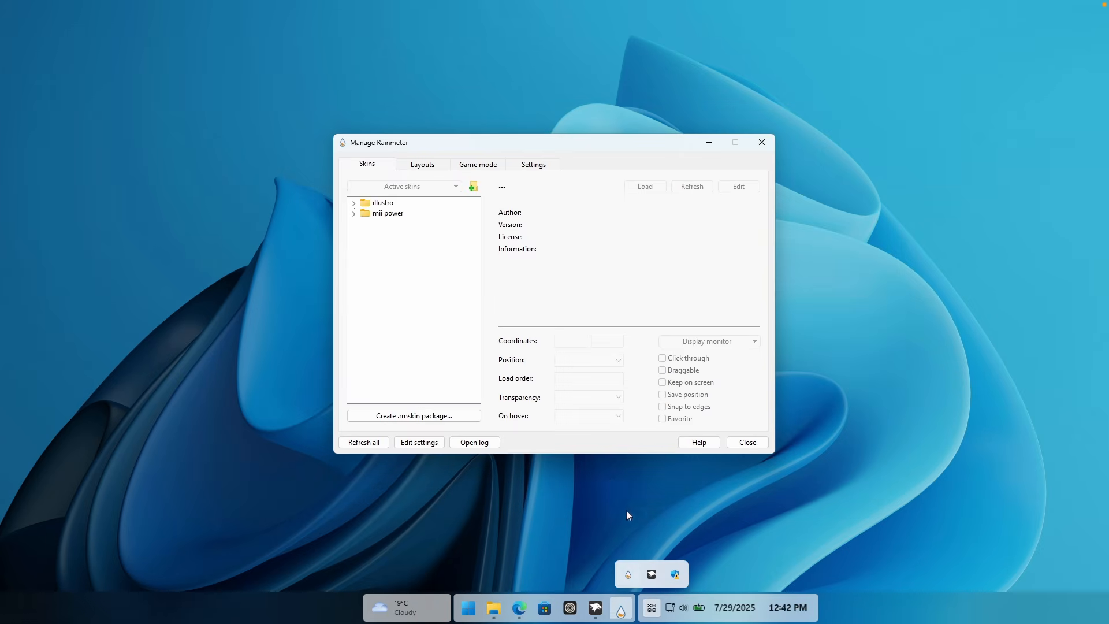
left_click(353, 213)
left_click(396, 215)
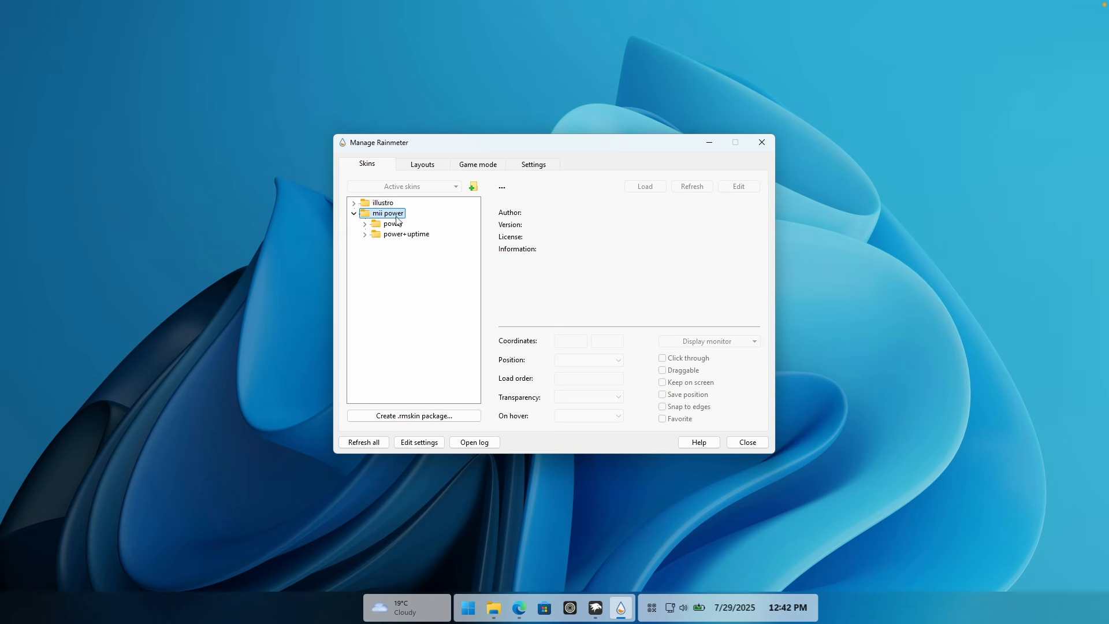
left_click(376, 223)
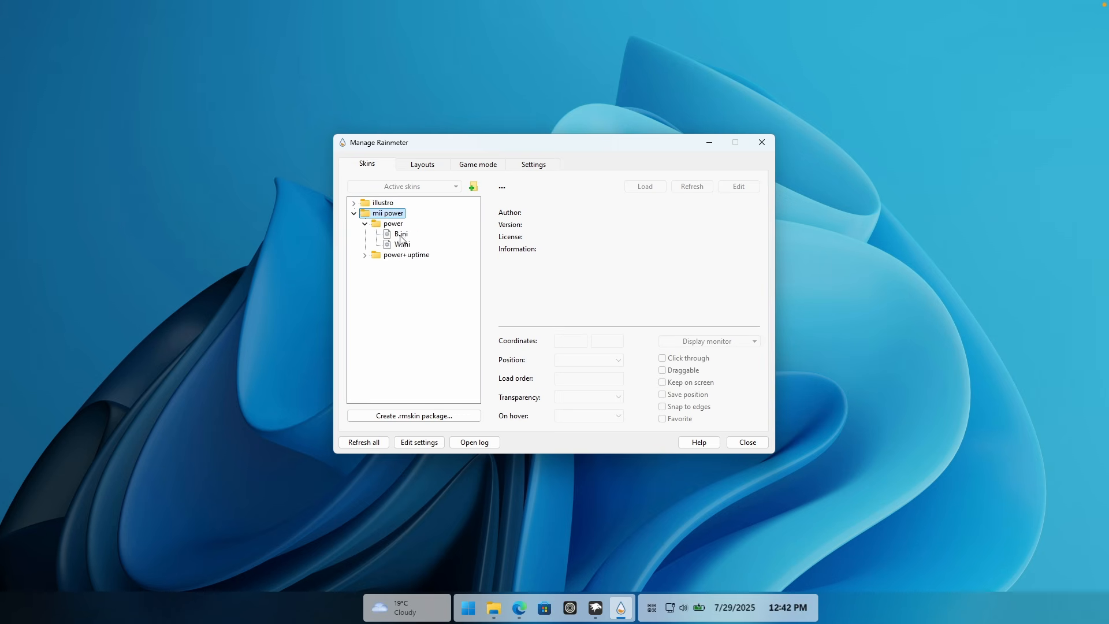
left_click(400, 236)
left_click(401, 245)
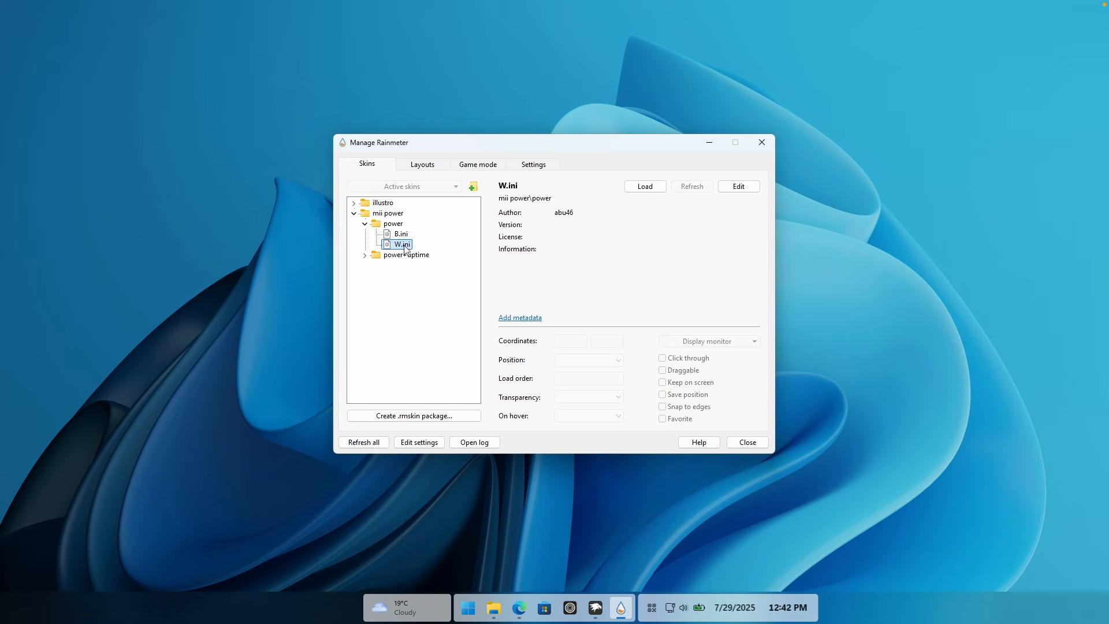
double_click(403, 245)
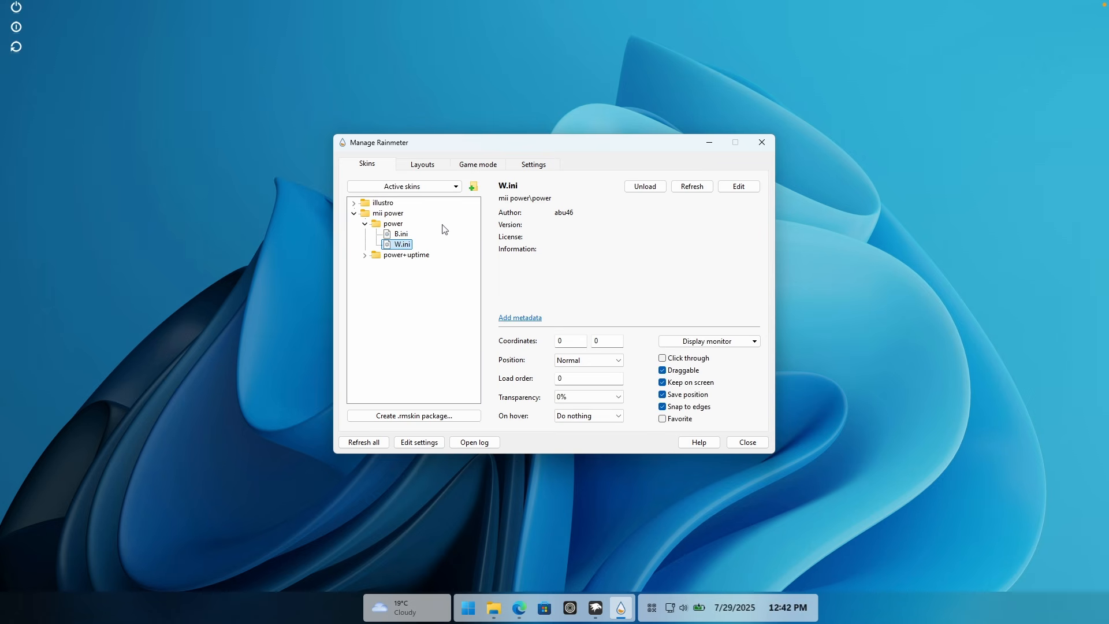
left_click(406, 235)
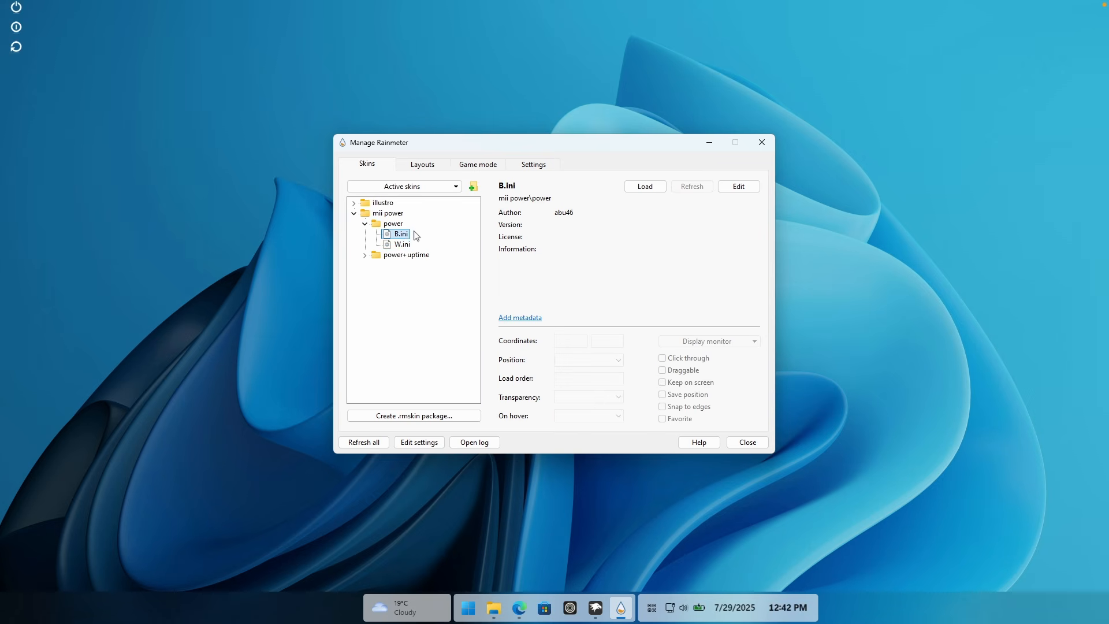
Step: Switch to File Explorer, run JaxCoreSetup from the Downloads folder, and get started past the JaxCore welcome screen
mouse_move(494, 607)
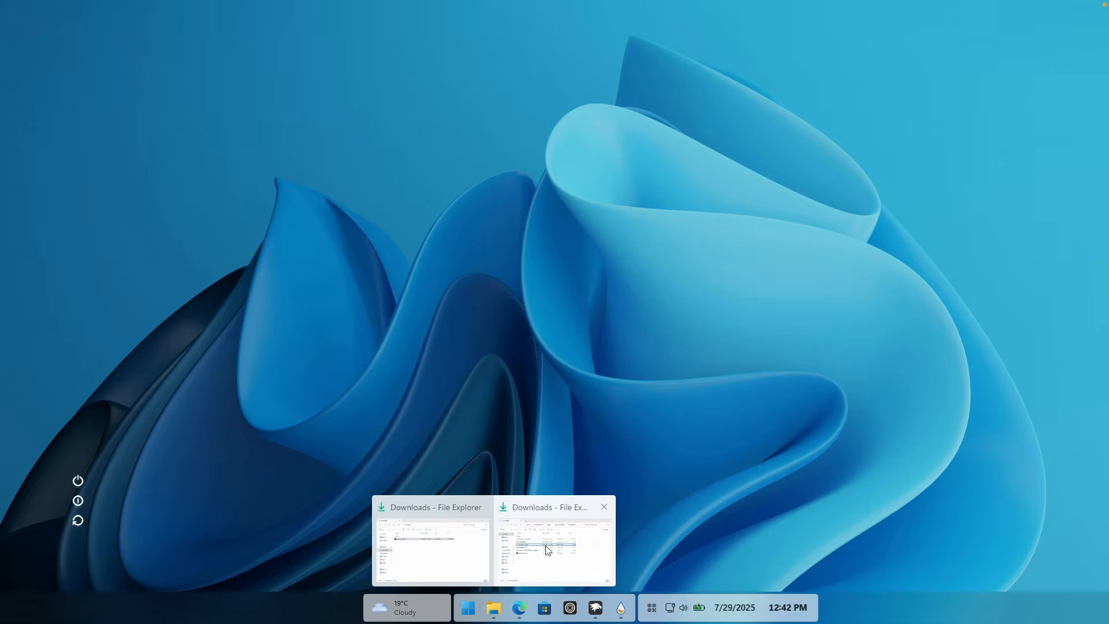
left_click(547, 549)
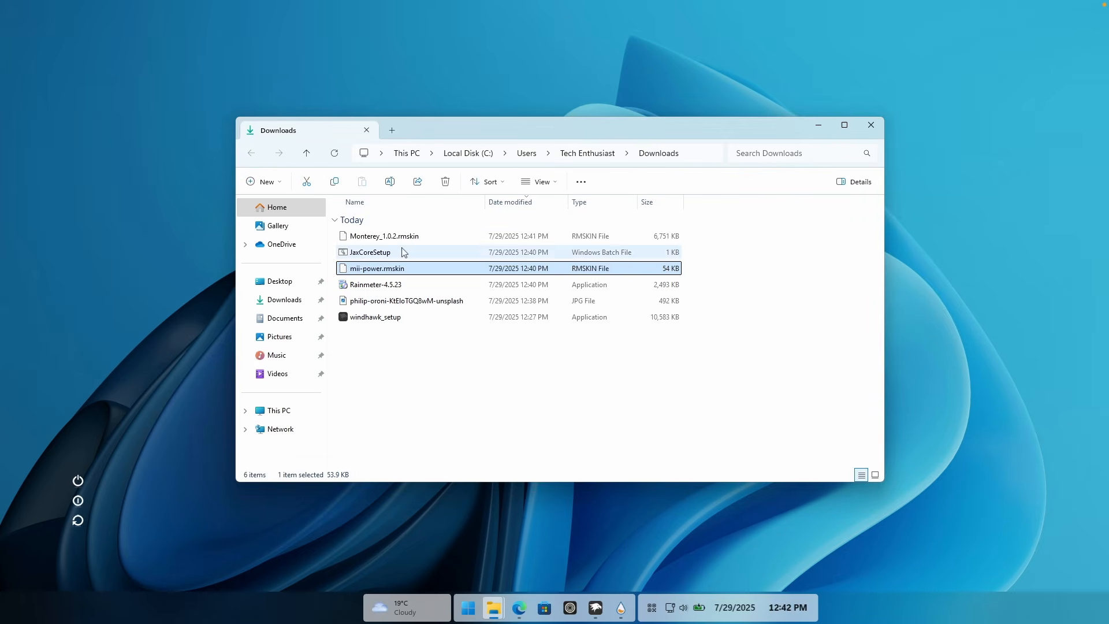
left_click(418, 252)
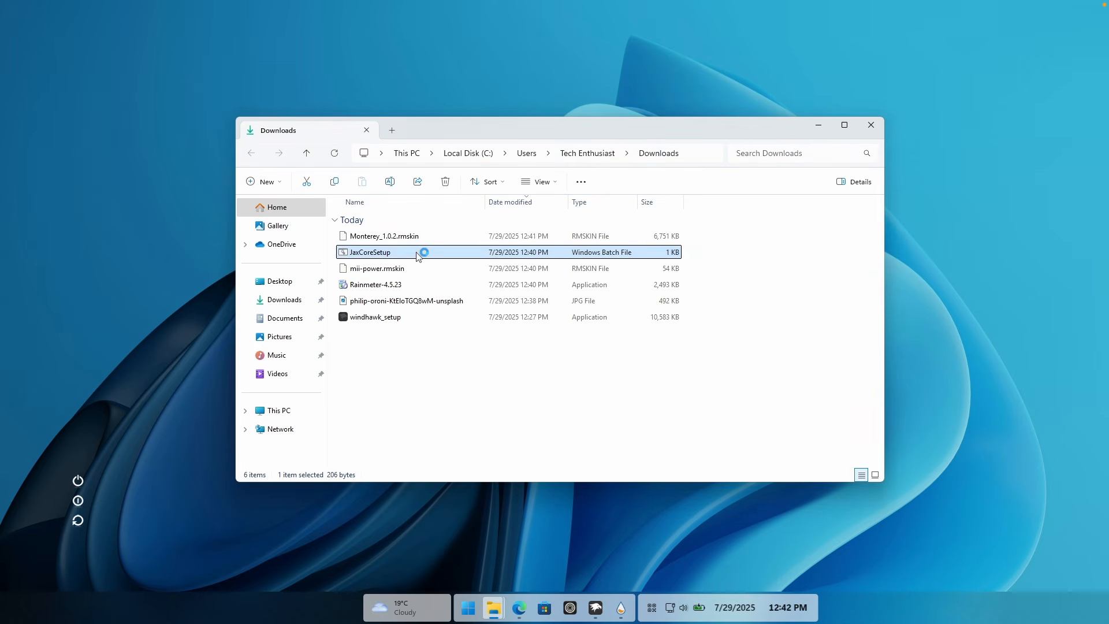
key("Return")
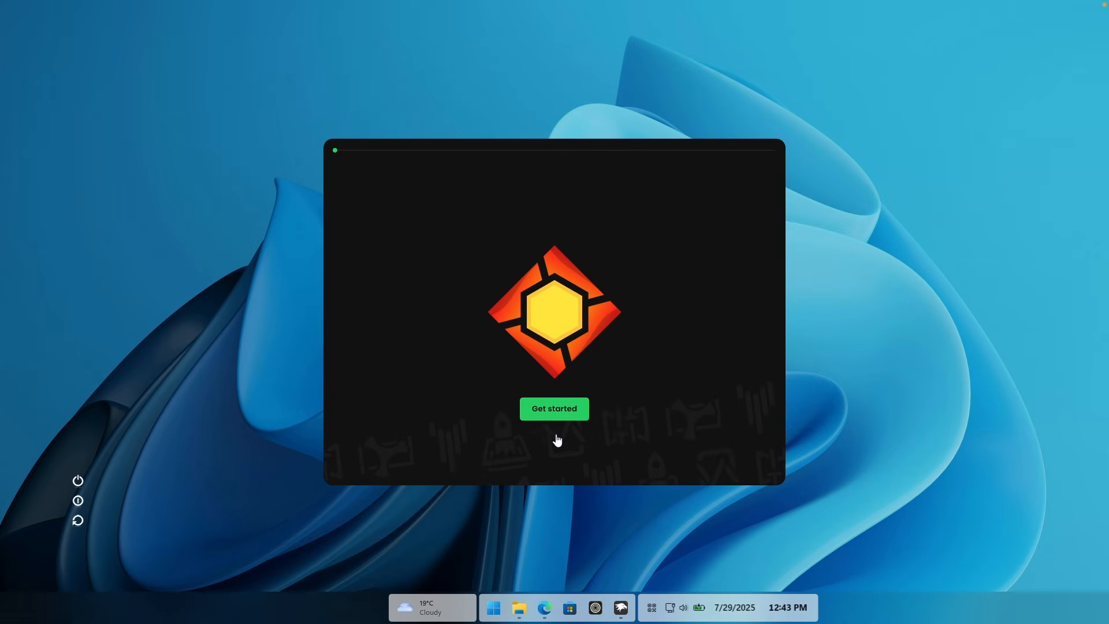
left_click(564, 440)
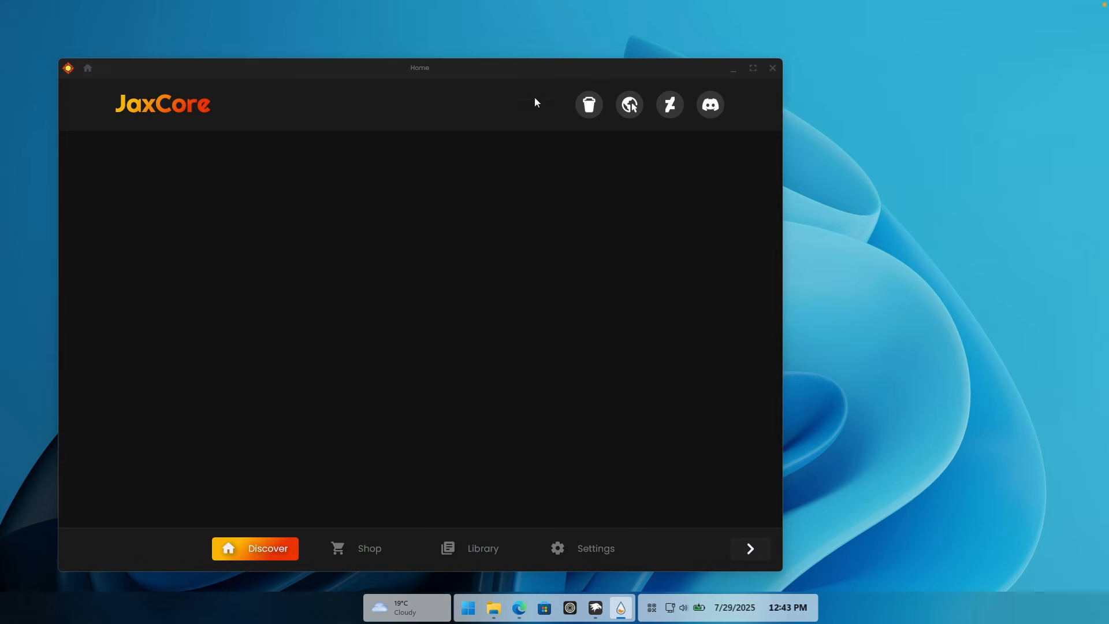
Step: Reposition the JaxCore window and install the ModularClocks widget from its library
left_click_drag(536, 75, 580, 51)
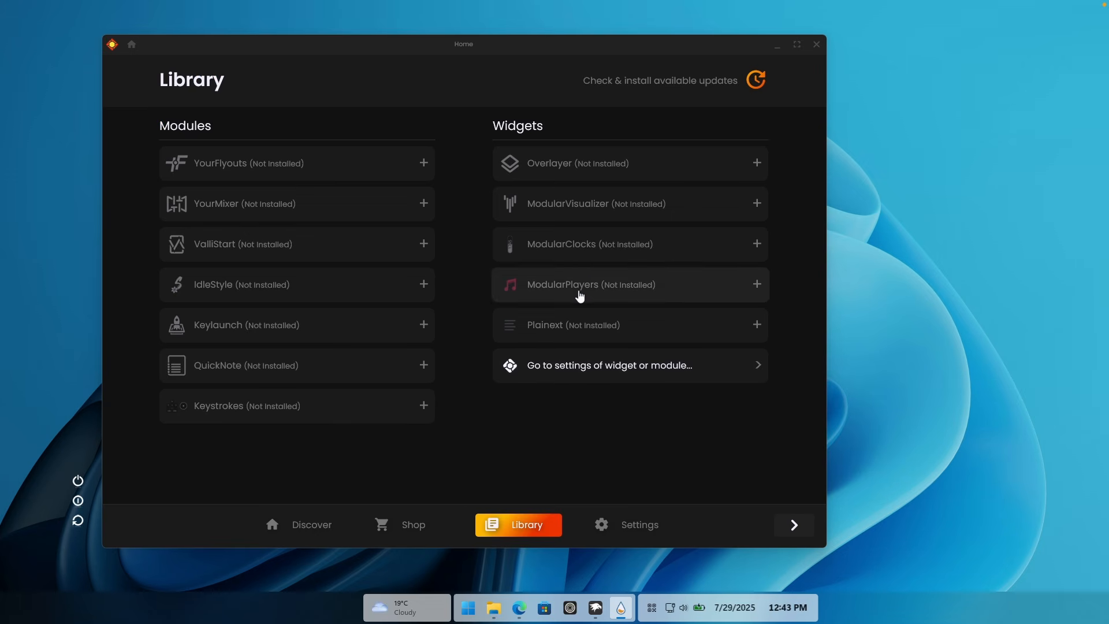
left_click(581, 249)
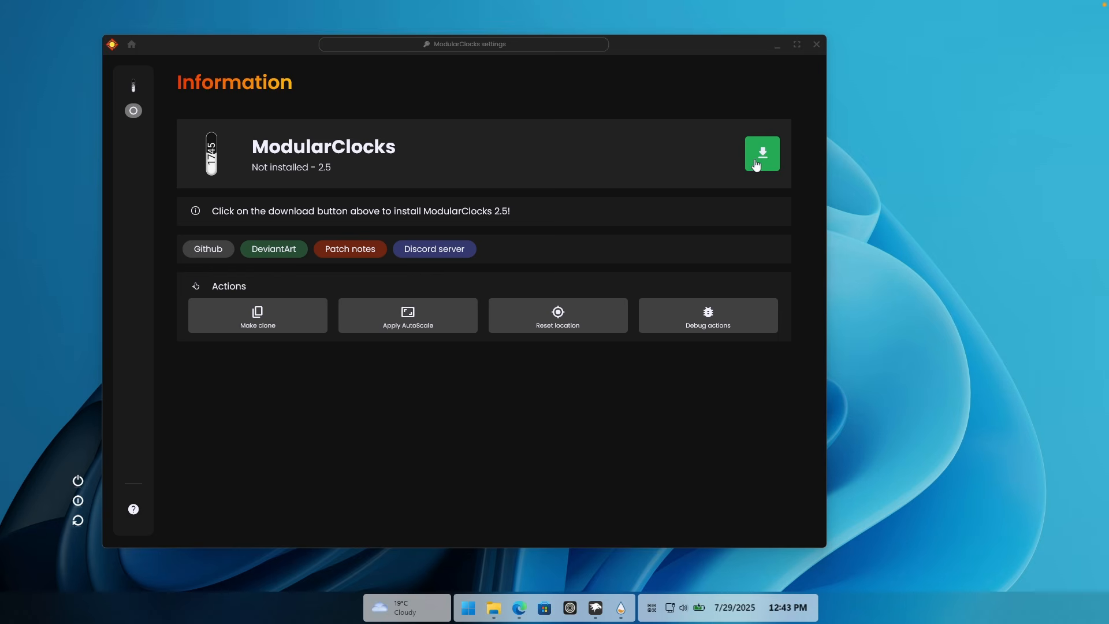
left_click(756, 165)
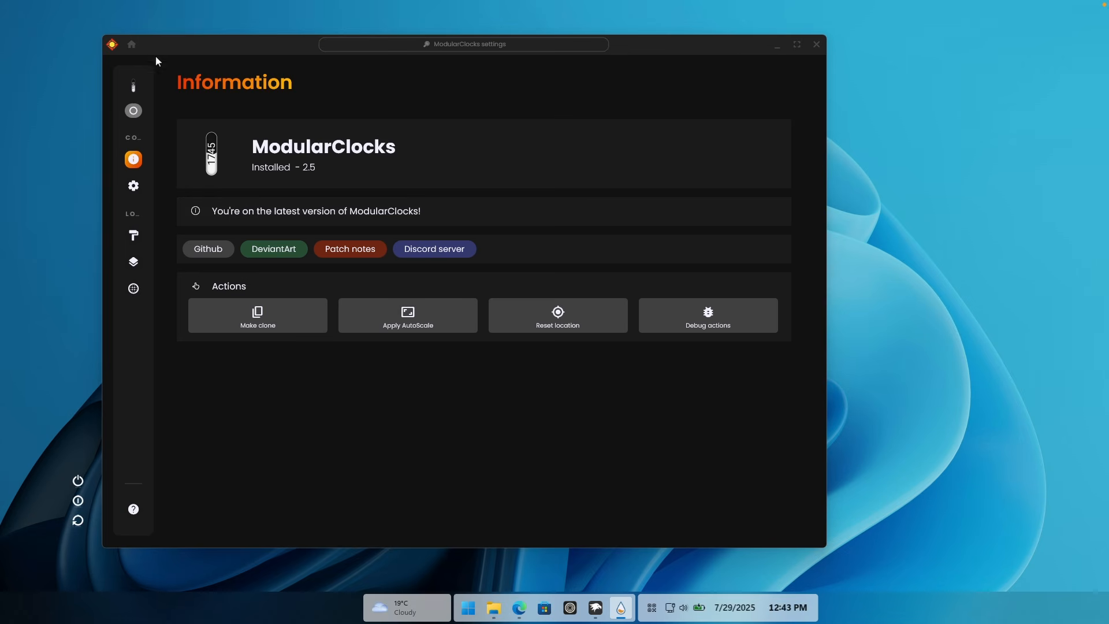
Step: Install the ModularPlayers widget from the JaxCore library and decline its guided setup
left_click(133, 46)
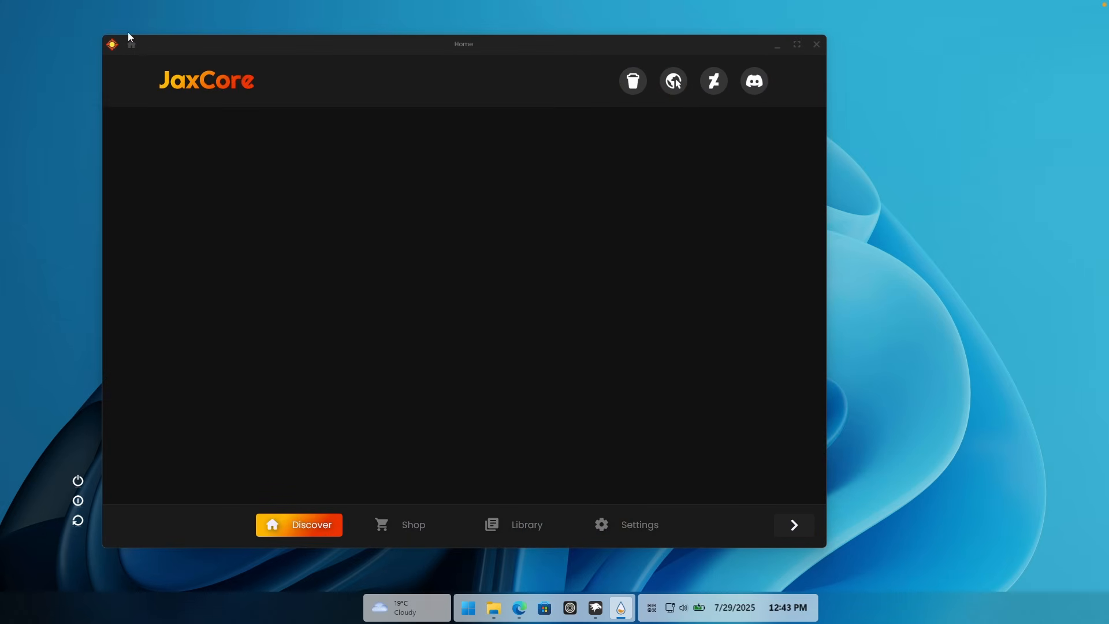
left_click(531, 513)
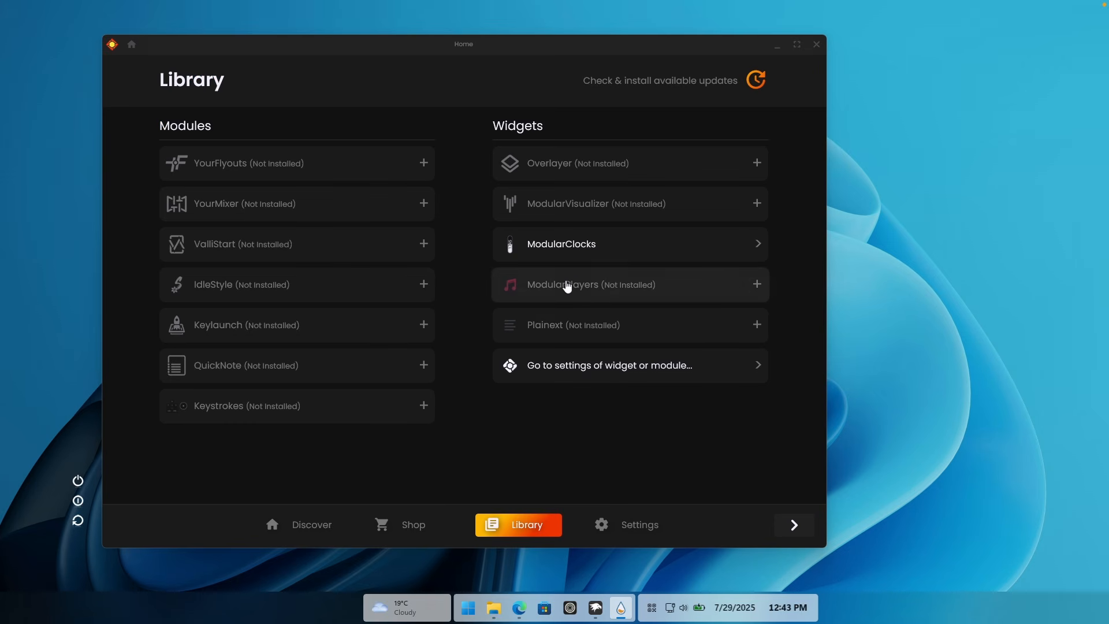
left_click(575, 283)
left_click(758, 161)
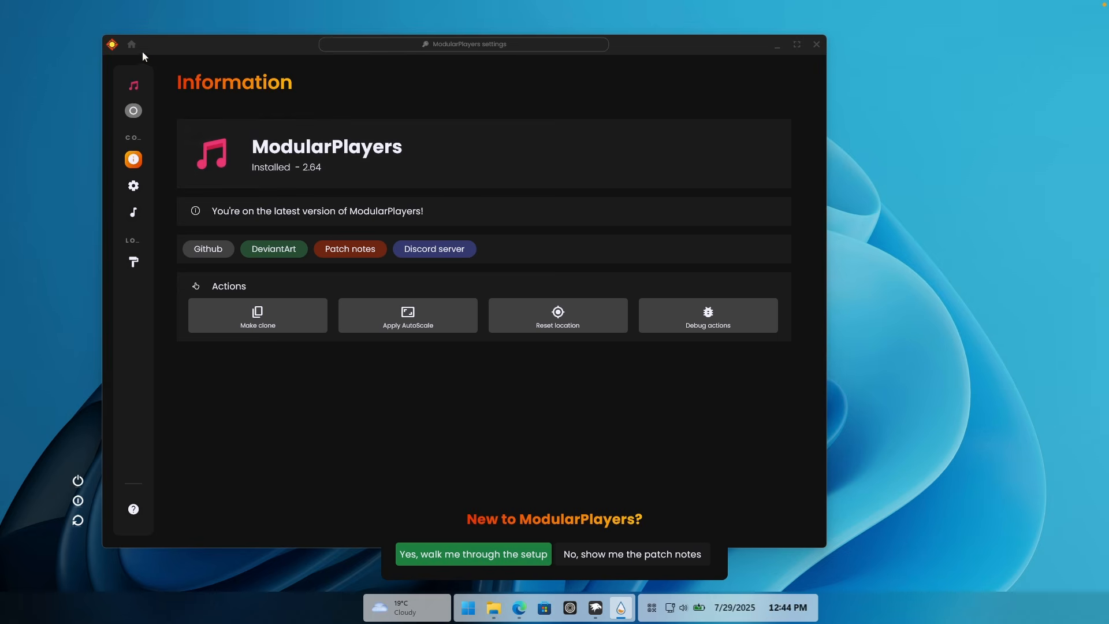
left_click(132, 44)
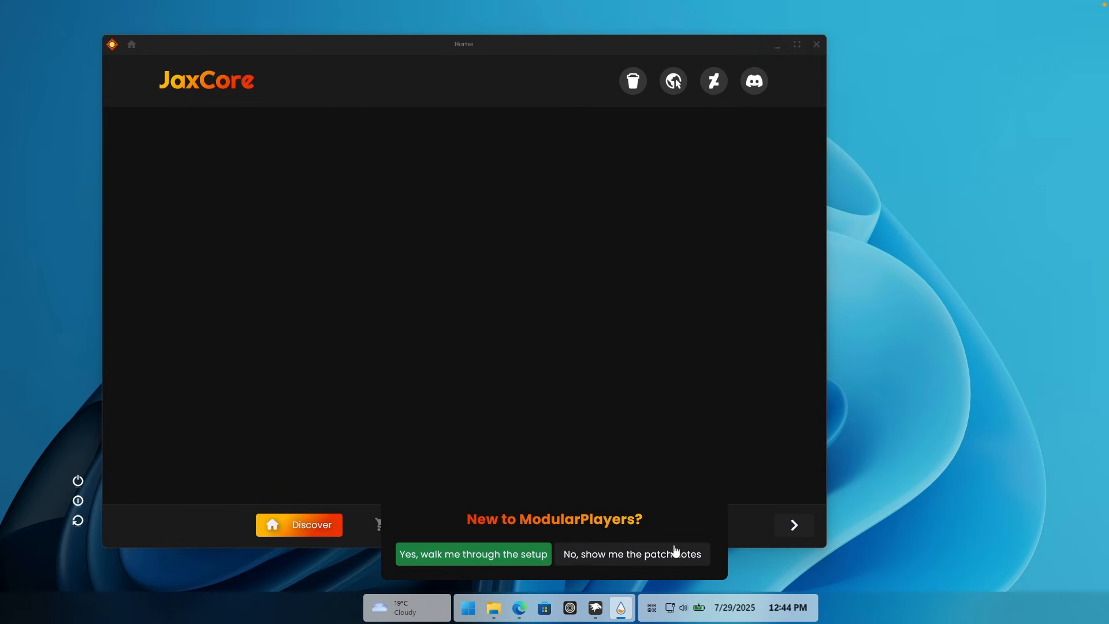
left_click(673, 553)
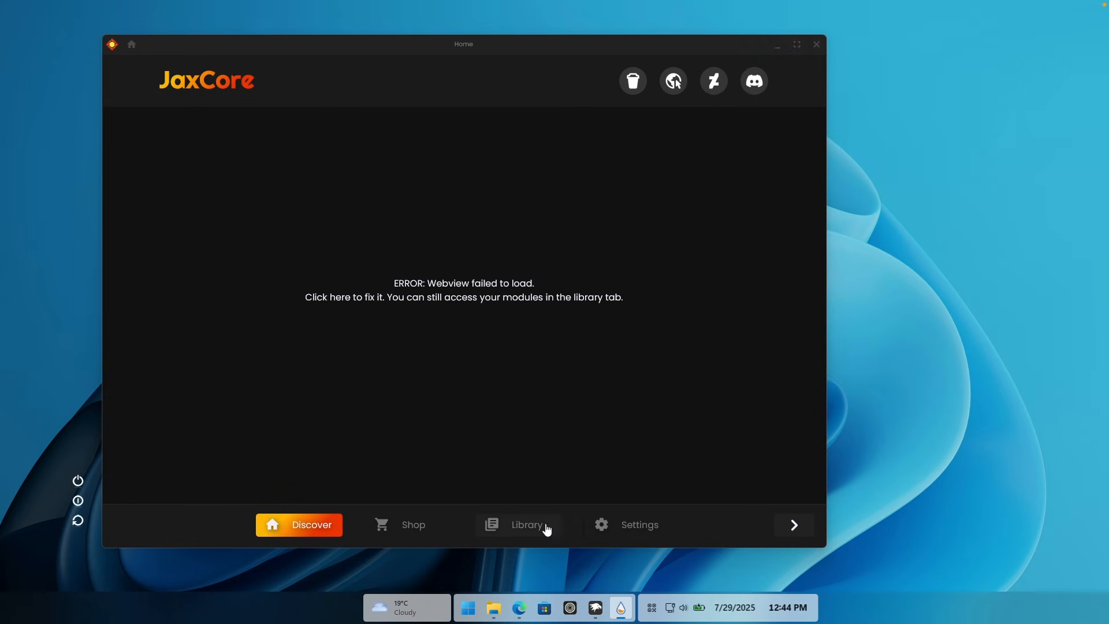
Step: Activate the ModularClocks widget from the JaxCore library and move the settings window clear of the desktop clock
left_click(548, 524)
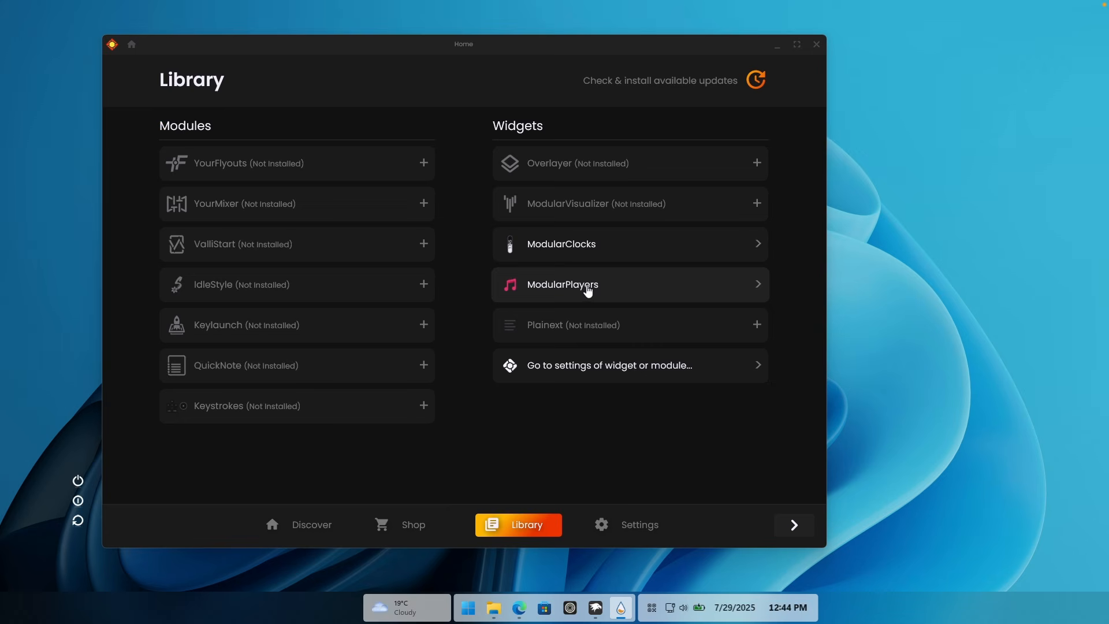
left_click(591, 245)
left_click(135, 112)
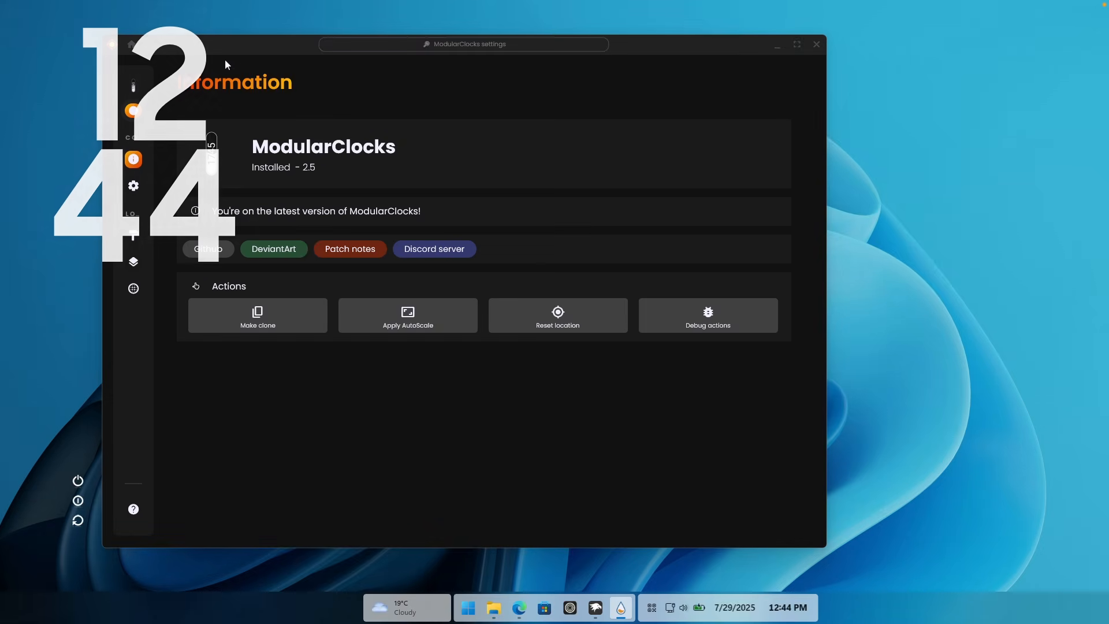
left_click_drag(240, 48, 511, 46)
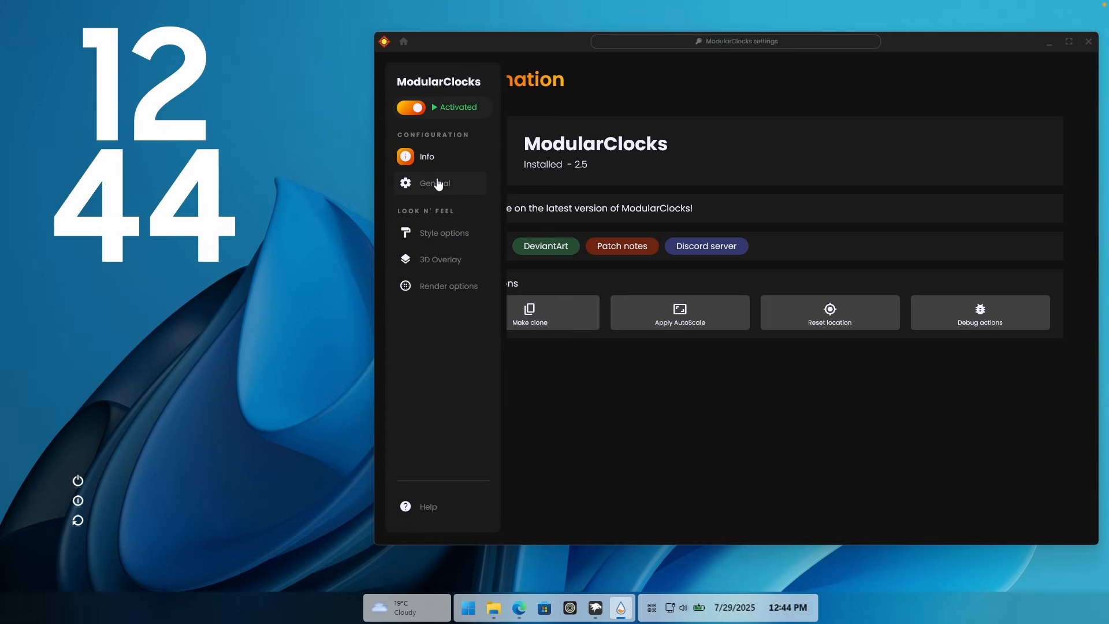
Step: Change the ModularClocks clock style to Text, the variant that spells out the time in words
left_click(438, 183)
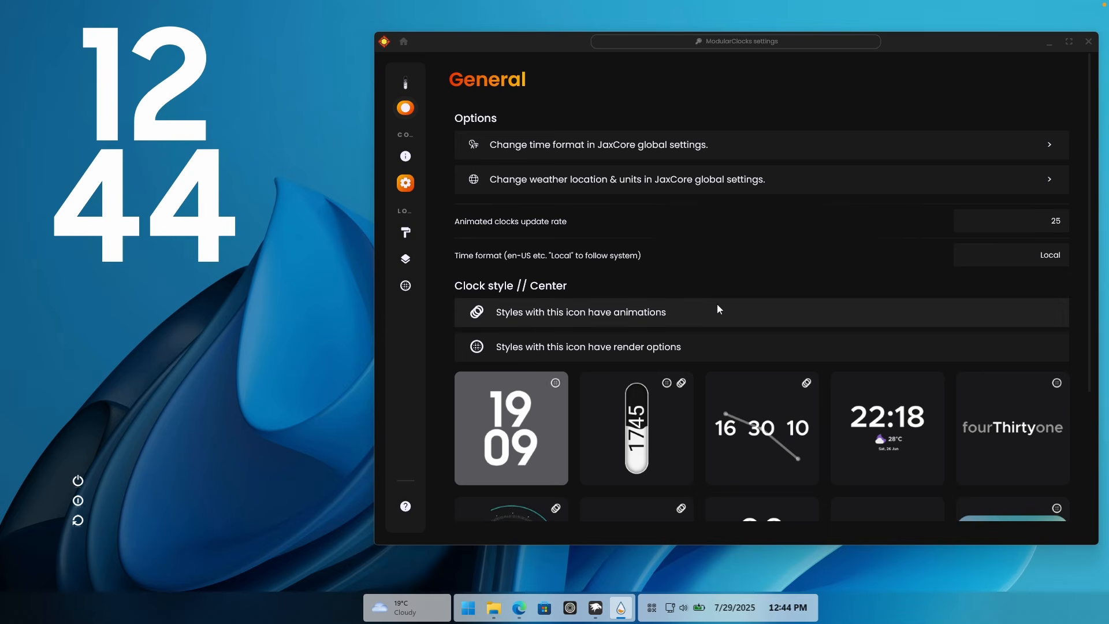
scroll(719, 310, "down", 4)
left_click(1005, 257)
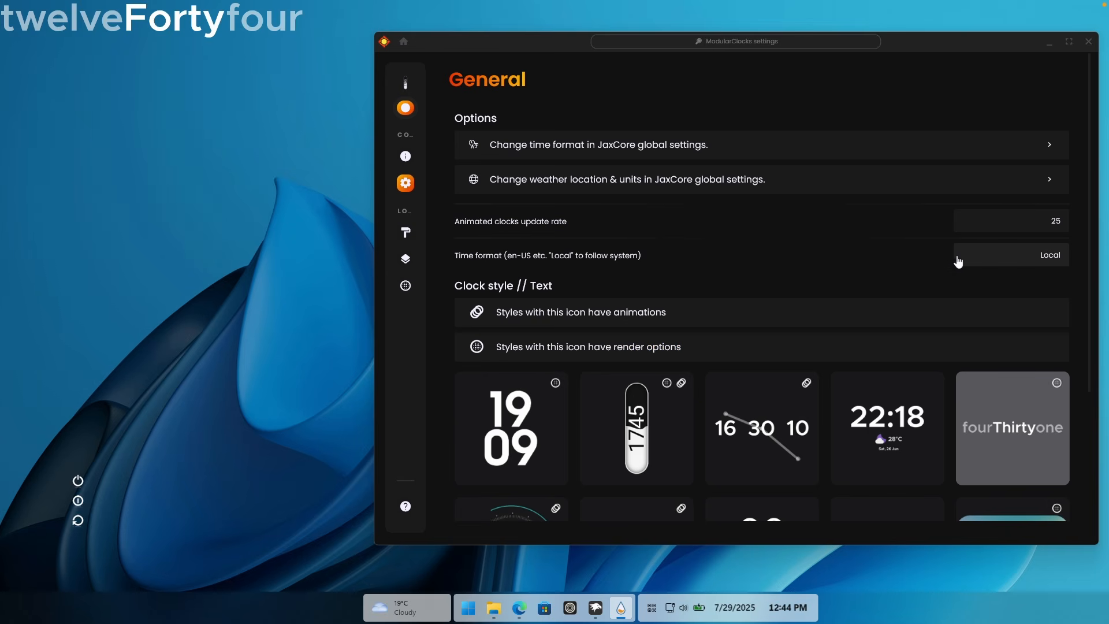
Step: Set the Text clock's widget size to 1.25x in its style options and minimize the JaxCore window
left_click(427, 233)
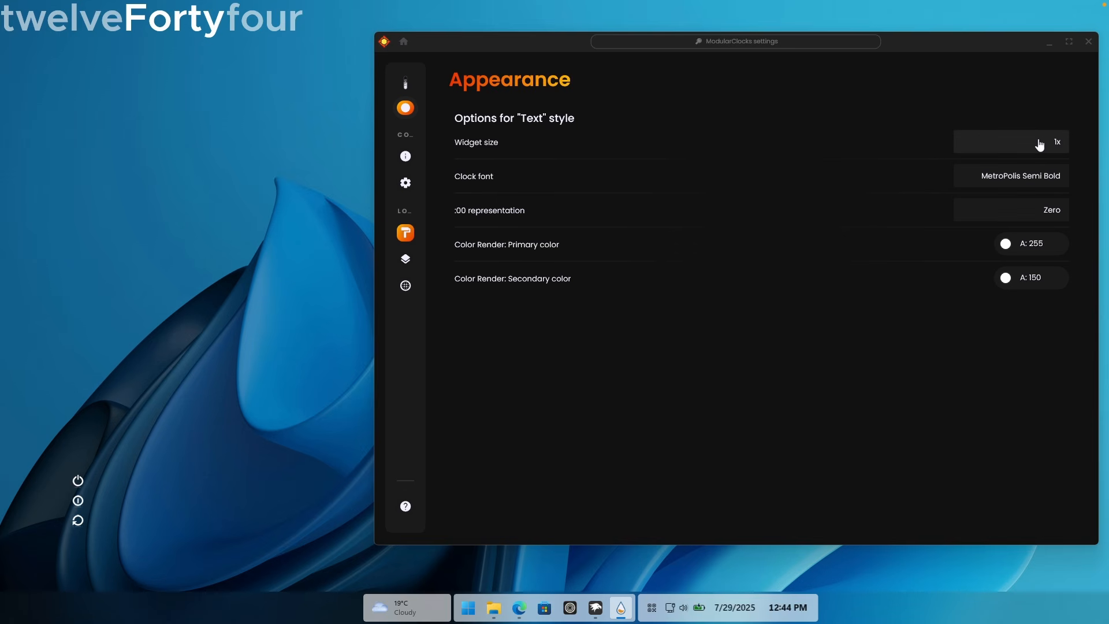
left_click(1040, 145)
type("1.25")
key("Return")
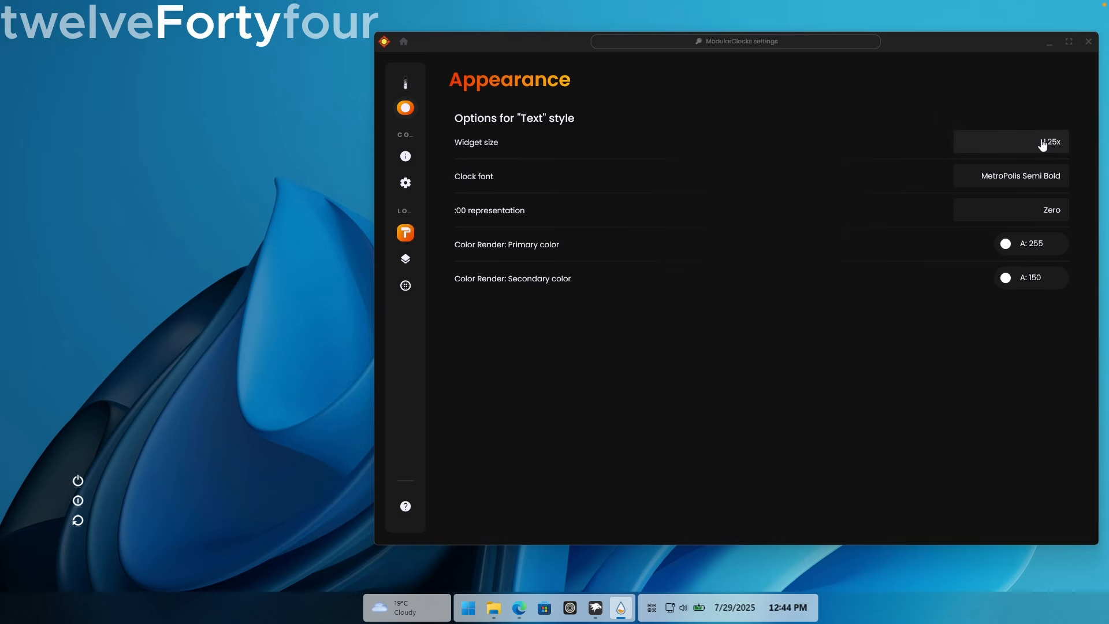
left_click(1049, 42)
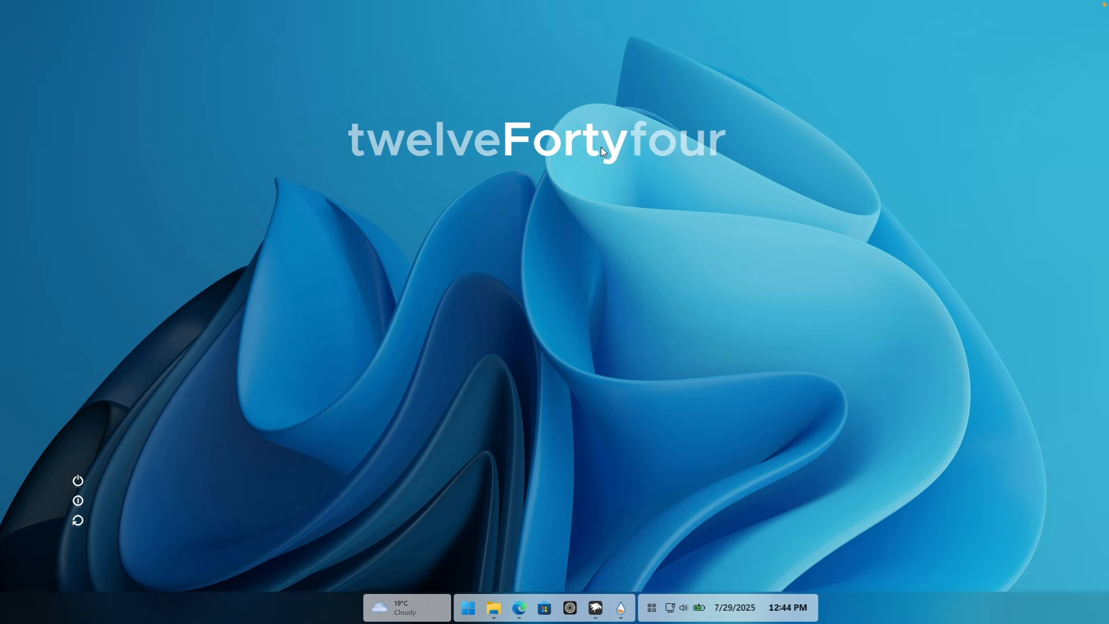
Step: Align the ModularClocks text clock so it is horizontally centered on the desktop
right_click(599, 139)
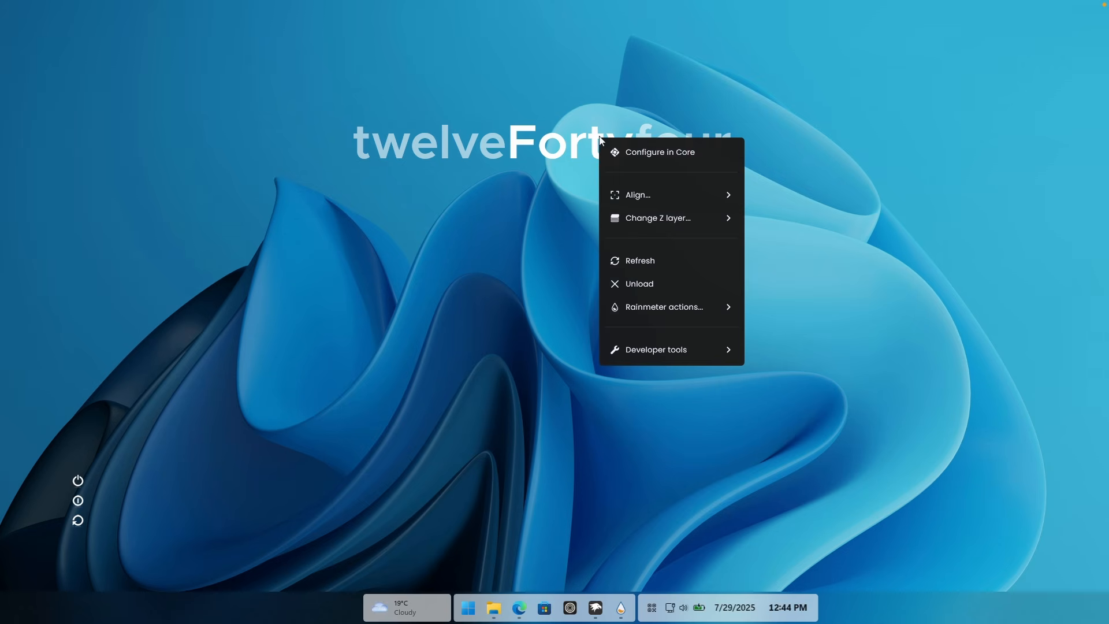
mouse_move(664, 194)
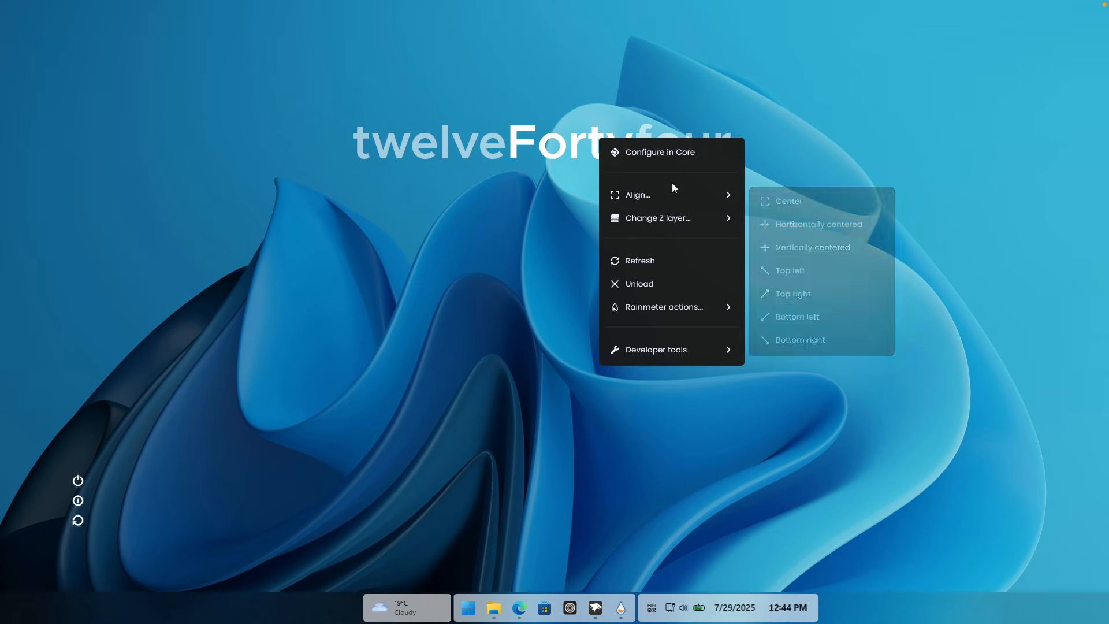
left_click(817, 226)
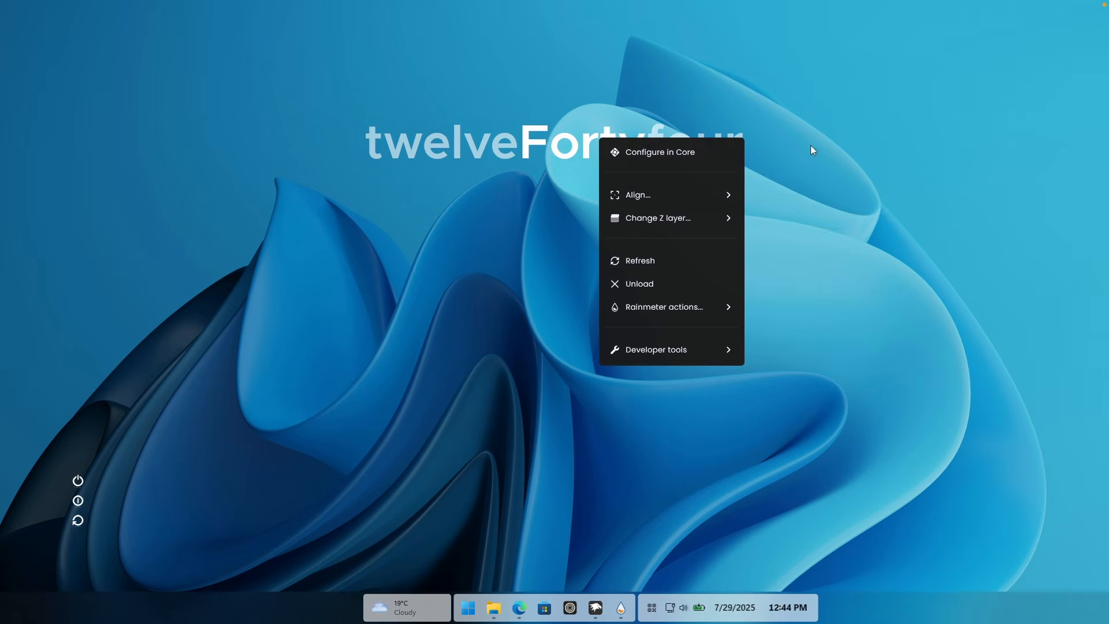
Step: Activate the ModularPlayers widget from the JaxCore library and switch its player style to Win11
left_click(622, 606)
left_click(403, 41)
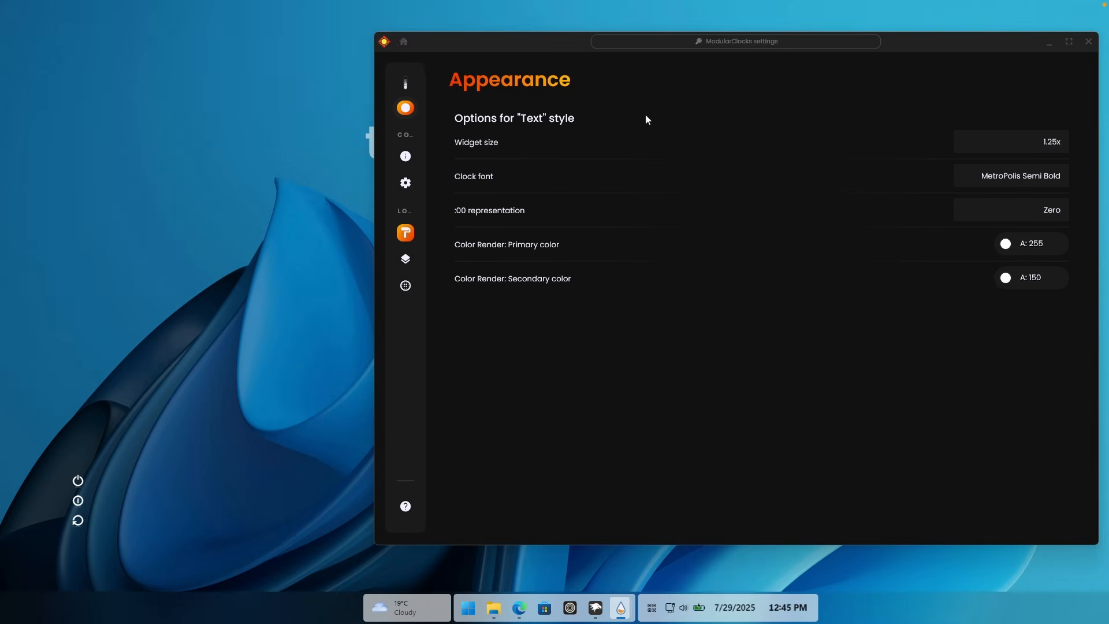
left_click(800, 523)
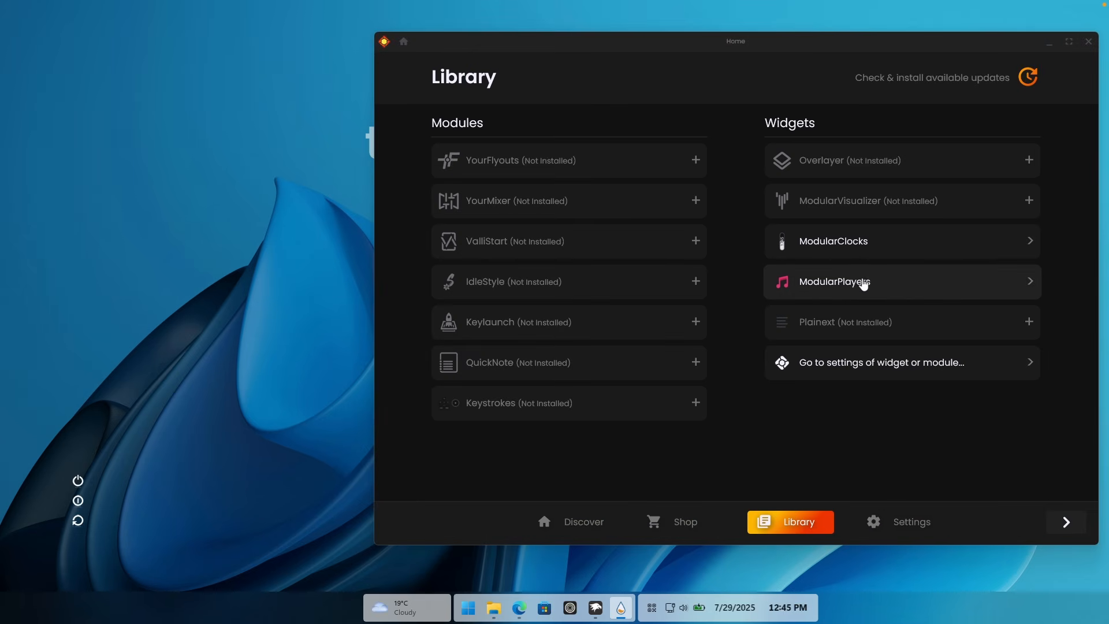
left_click(827, 282)
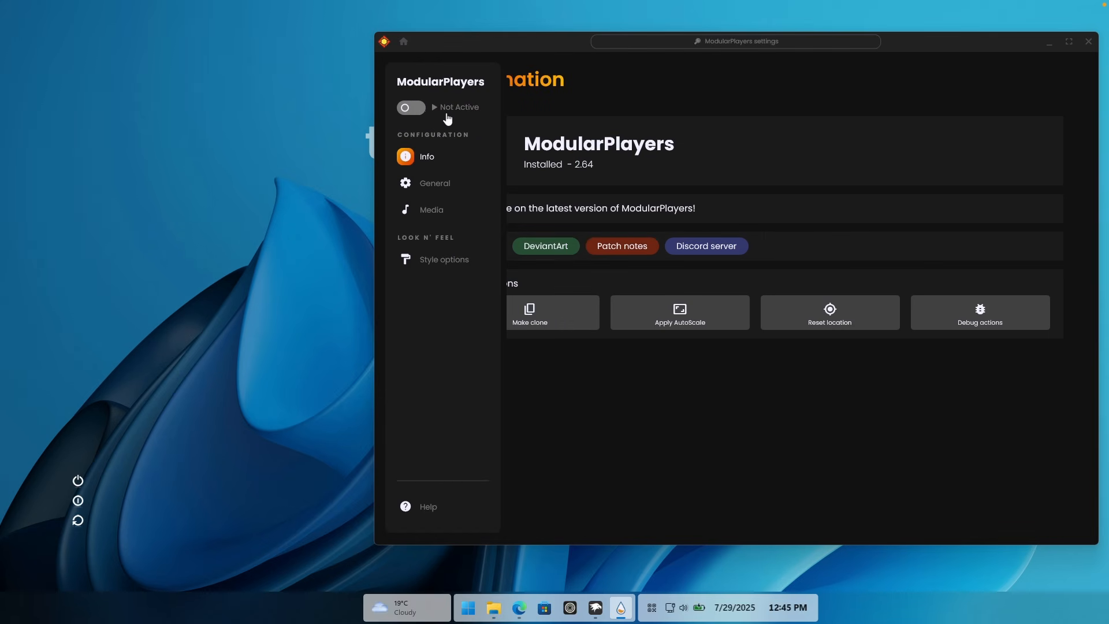
left_click(438, 107)
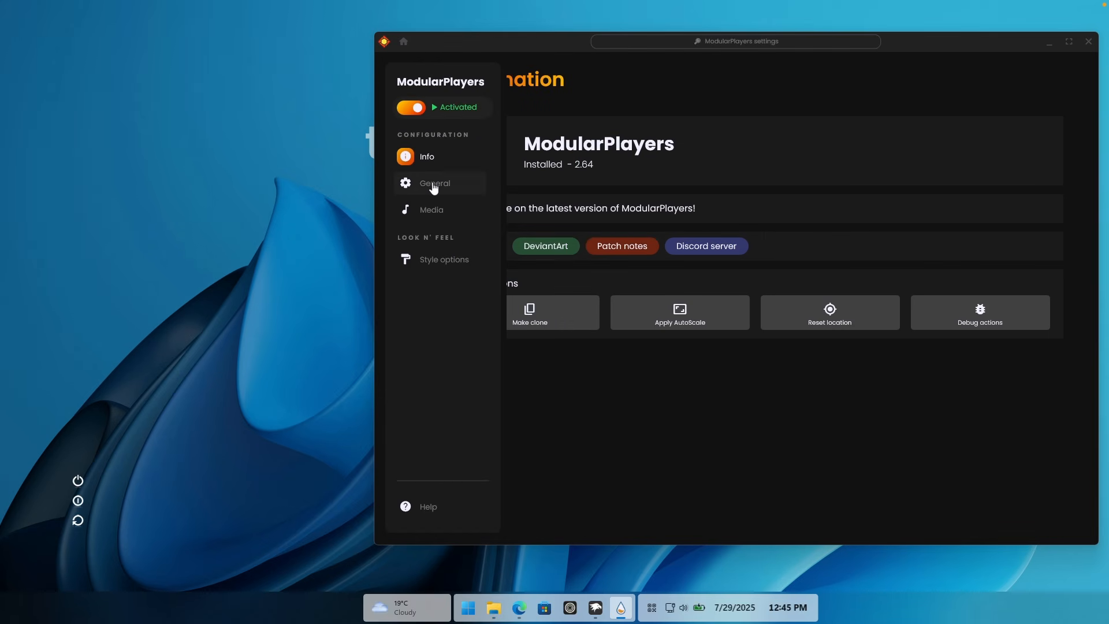
left_click(434, 185)
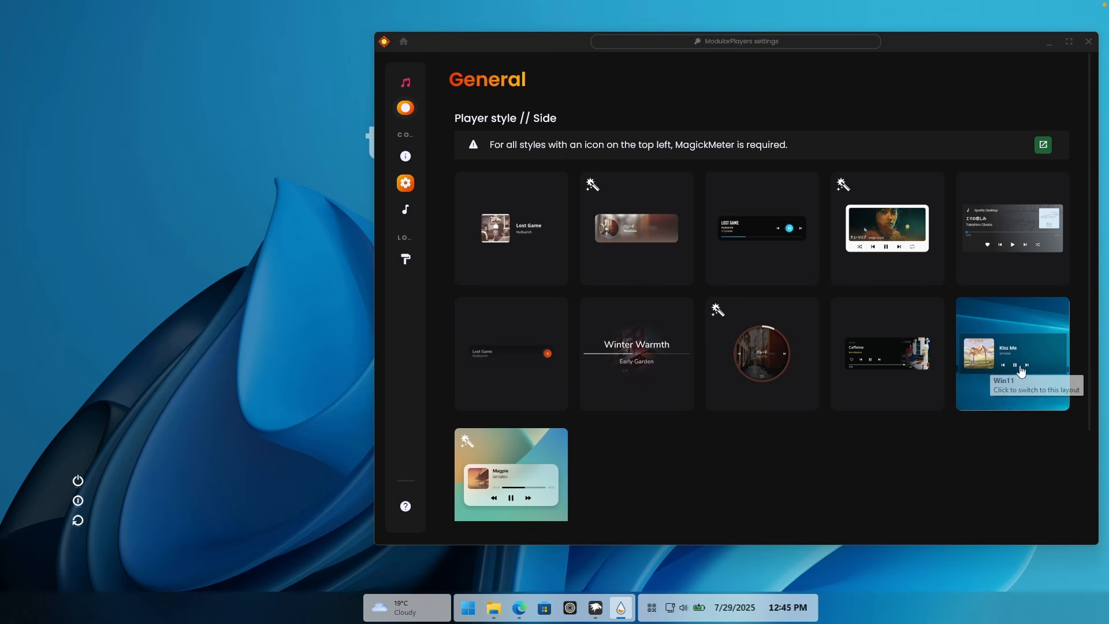
left_click(1003, 351)
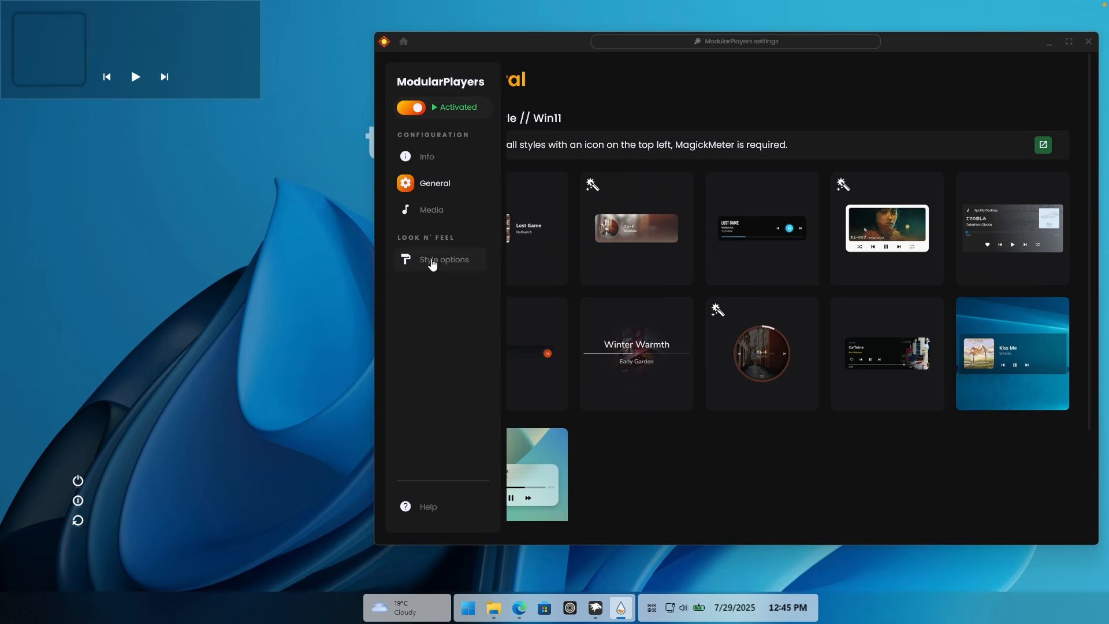
Step: Set the Win11 player style's background color to 255,255,255
left_click(441, 259)
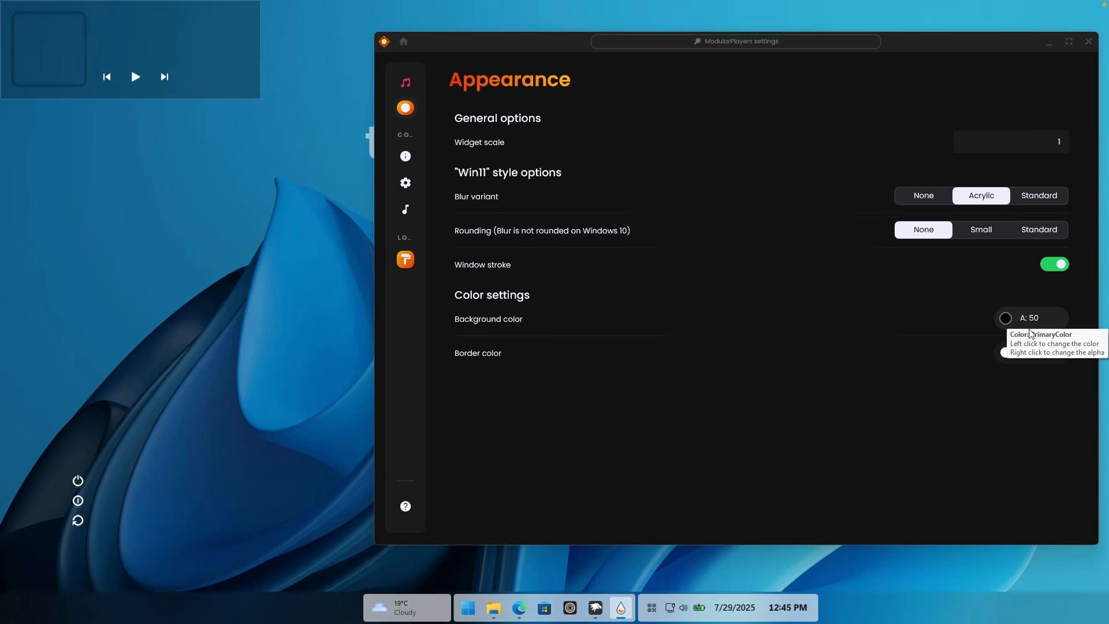
left_click(1027, 323)
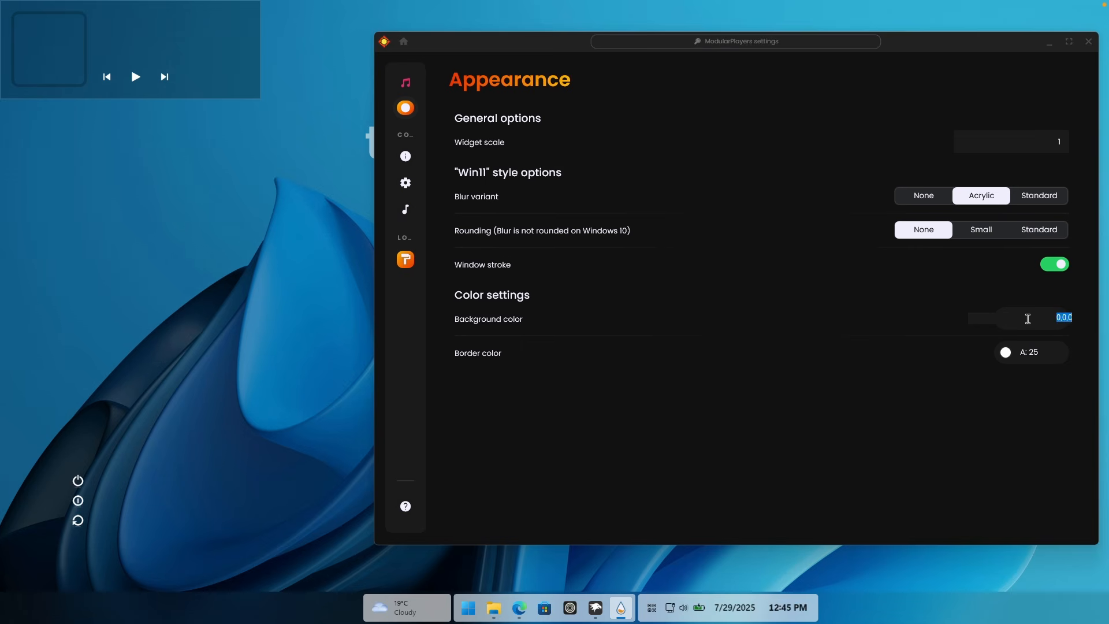
type("255,255,255")
key("Return")
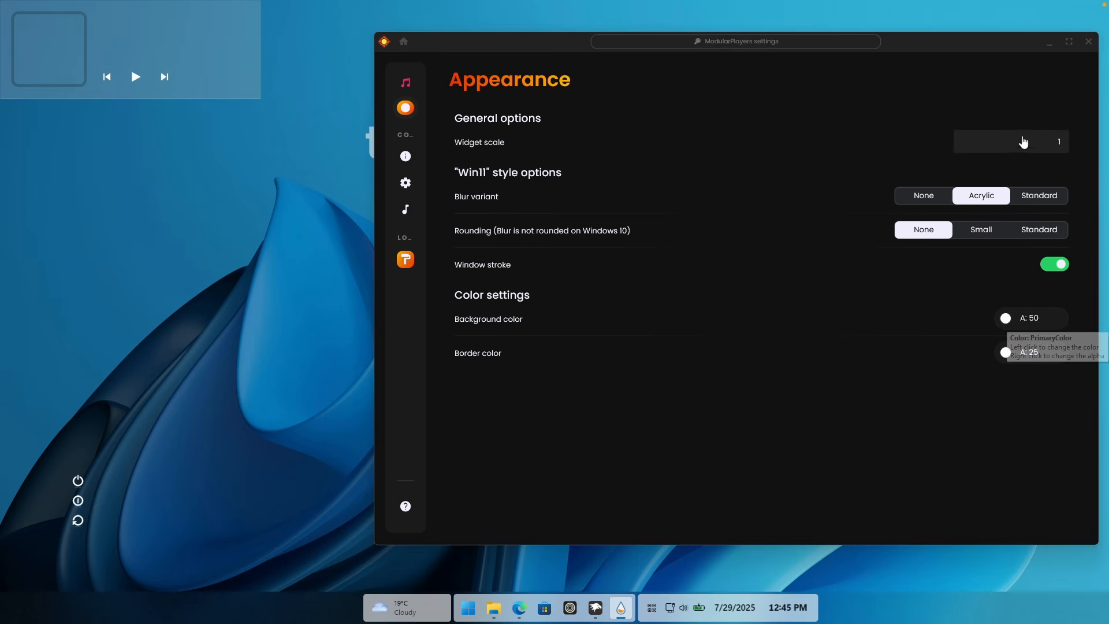
Step: Set the player's widget scale to 0.6 and its rounding to Standard, and close the JaxCore window
left_click(1056, 140)
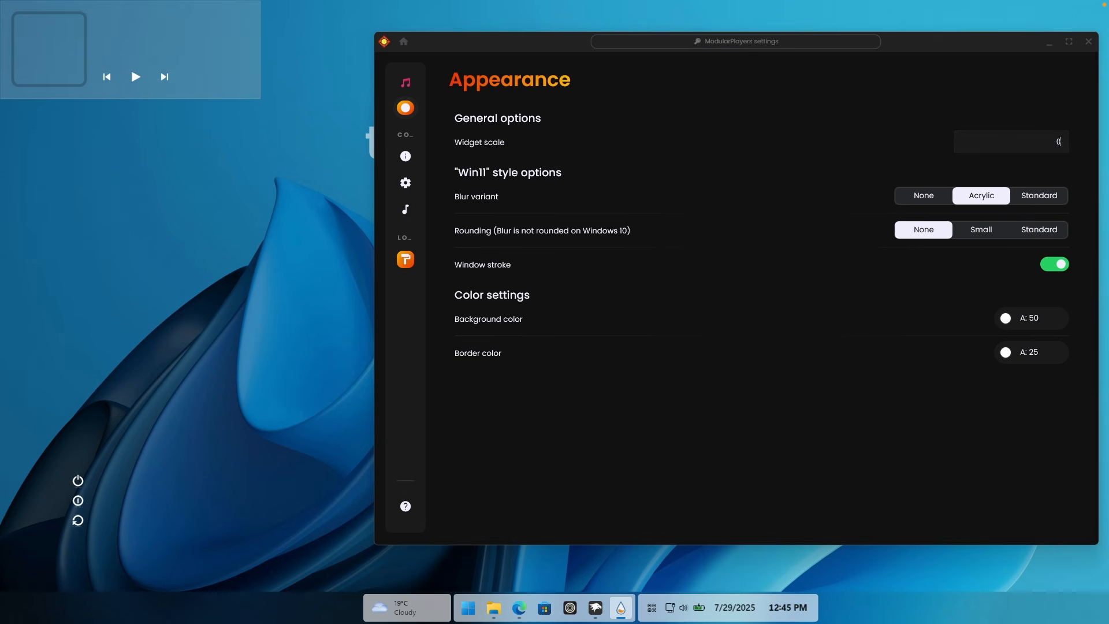
type("0.6")
key("Return")
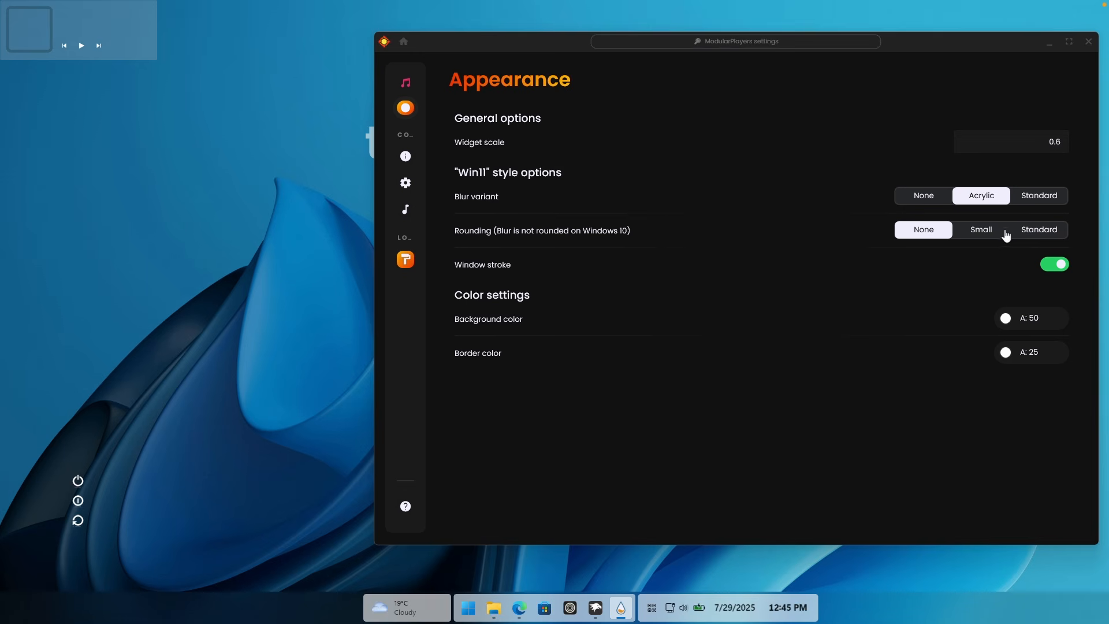
left_click(1048, 235)
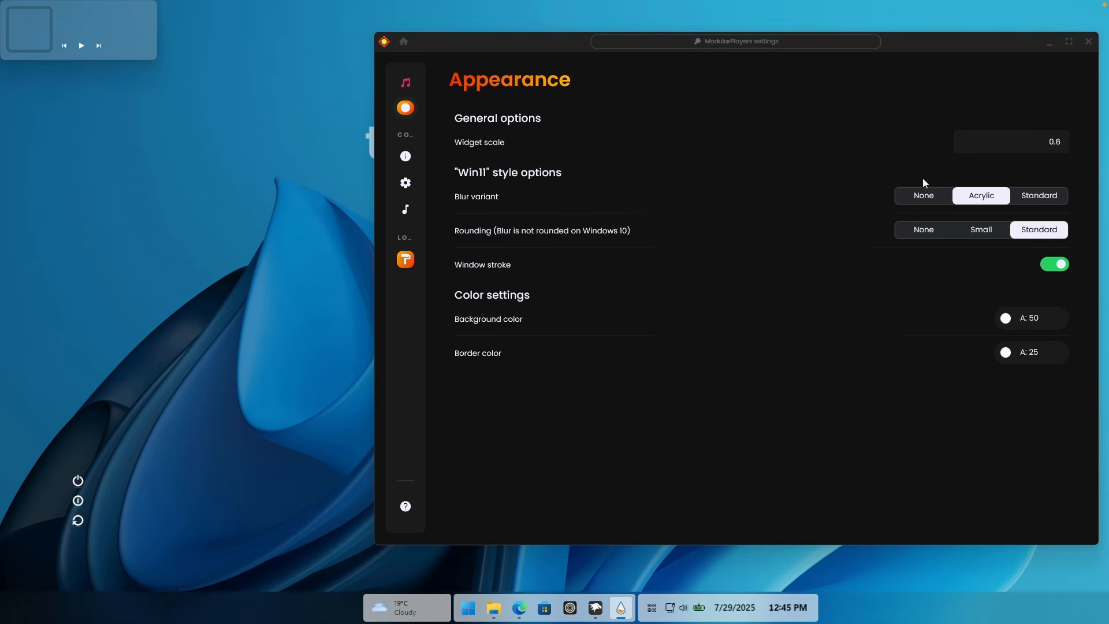
left_click(1088, 41)
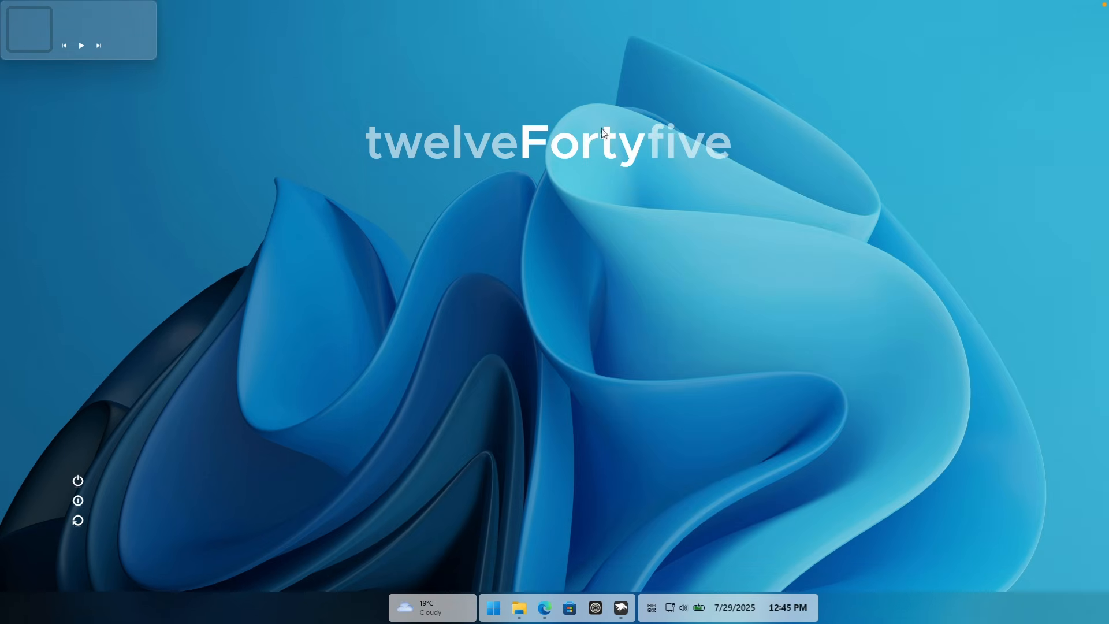
Step: Move the music player widget just below the desktop clock and align it horizontally centered
left_click_drag(132, 43, 593, 223)
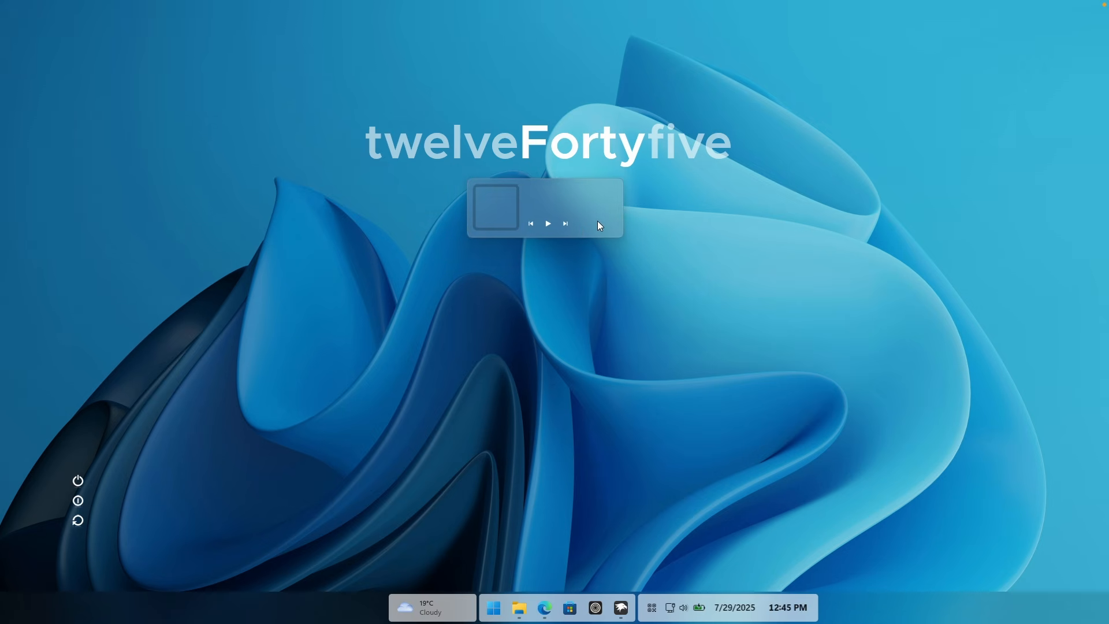
right_click(566, 197)
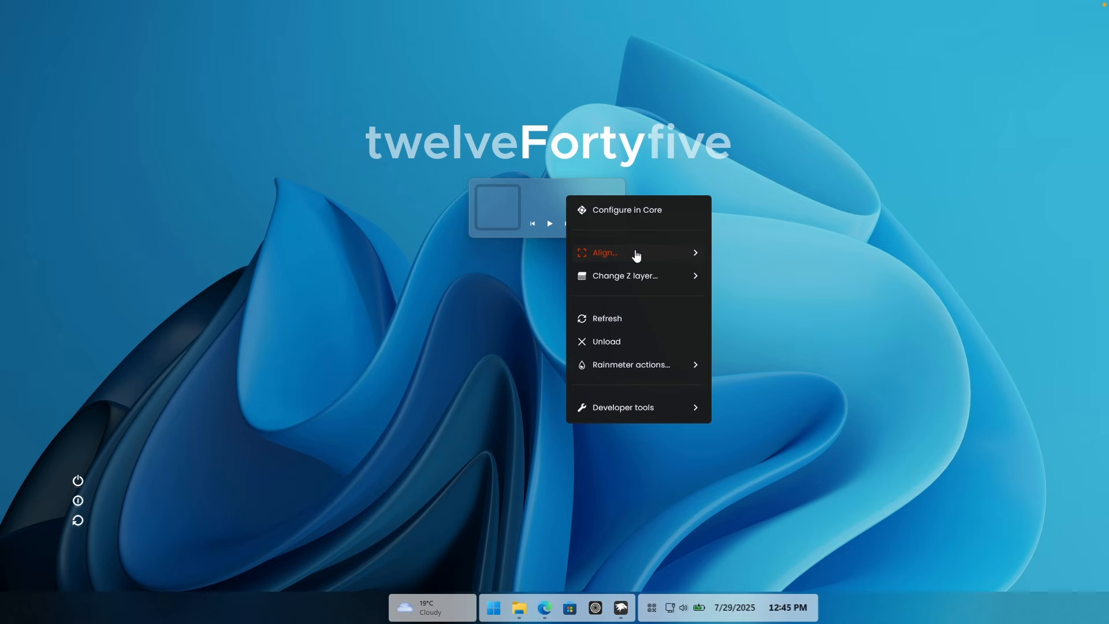
mouse_move(637, 255)
left_click(786, 283)
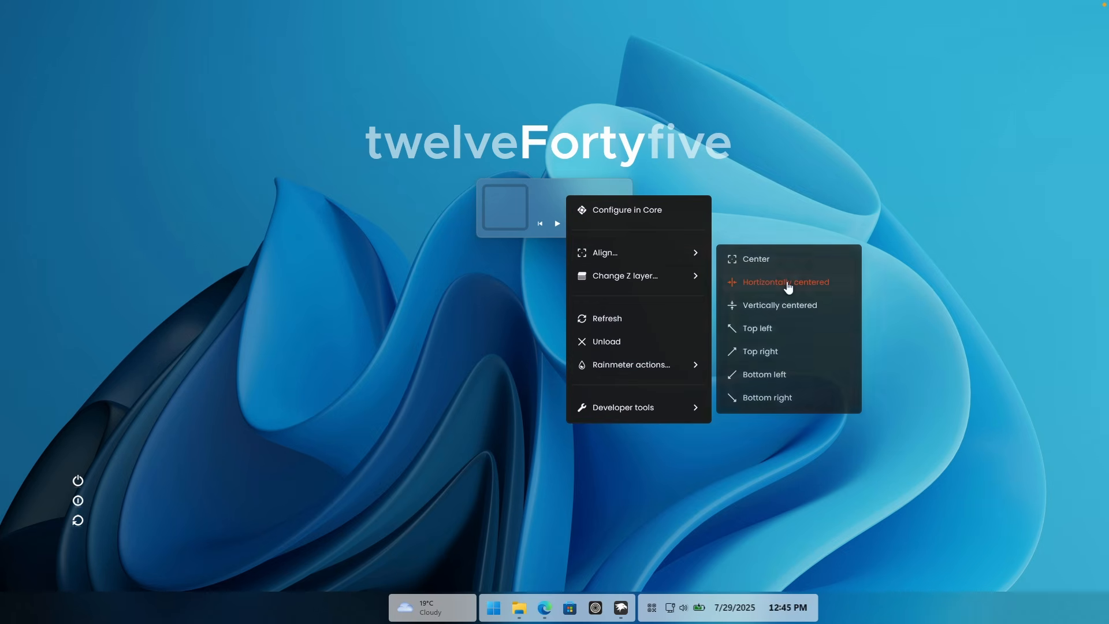
left_click(782, 245)
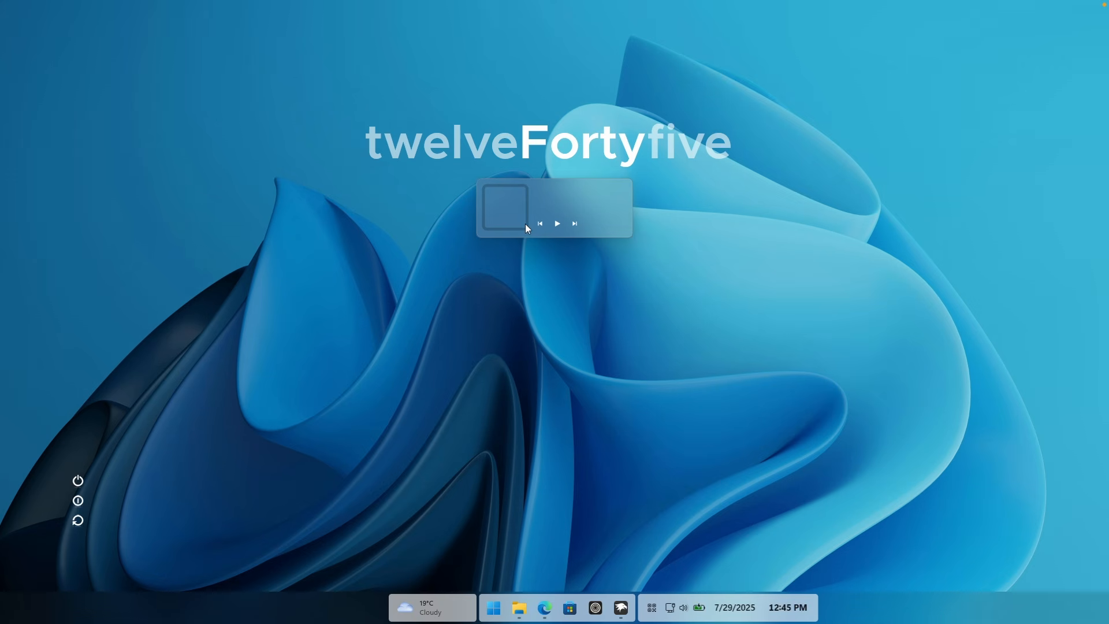
Step: Install the Monterey_1.0.2.rmskin Rainmeter skin package from the Downloads folder
left_click(524, 609)
left_click(450, 538)
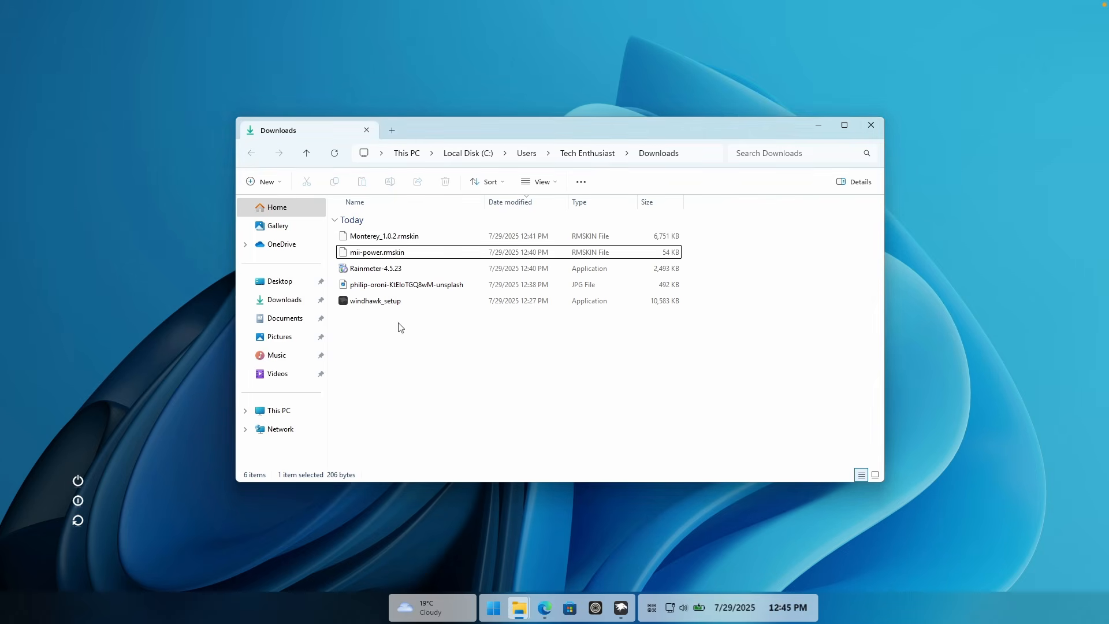
double_click(398, 238)
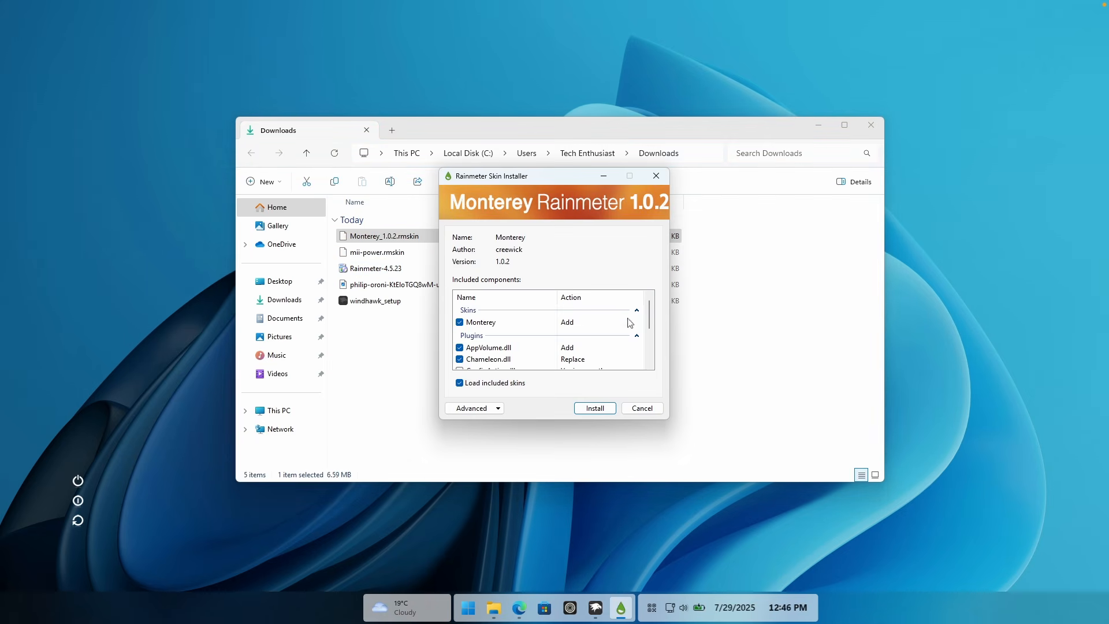
left_click(607, 410)
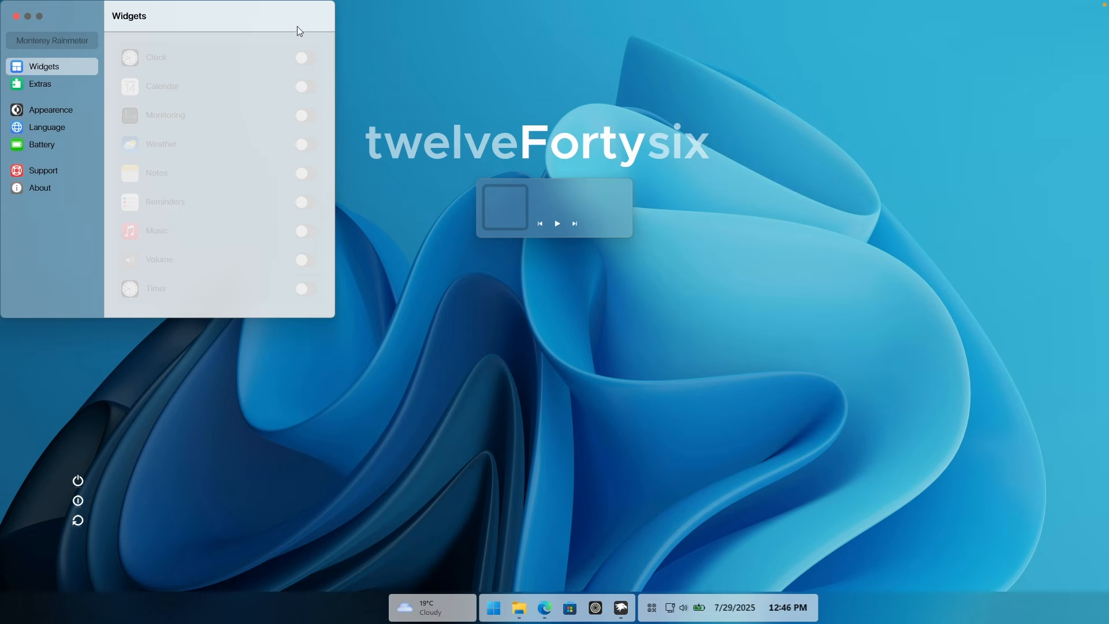
Step: Enable the Monterey Monitoring, Weather, Notes and Calendar widgets and close the Monterey settings window
left_click_drag(297, 26, 484, 119)
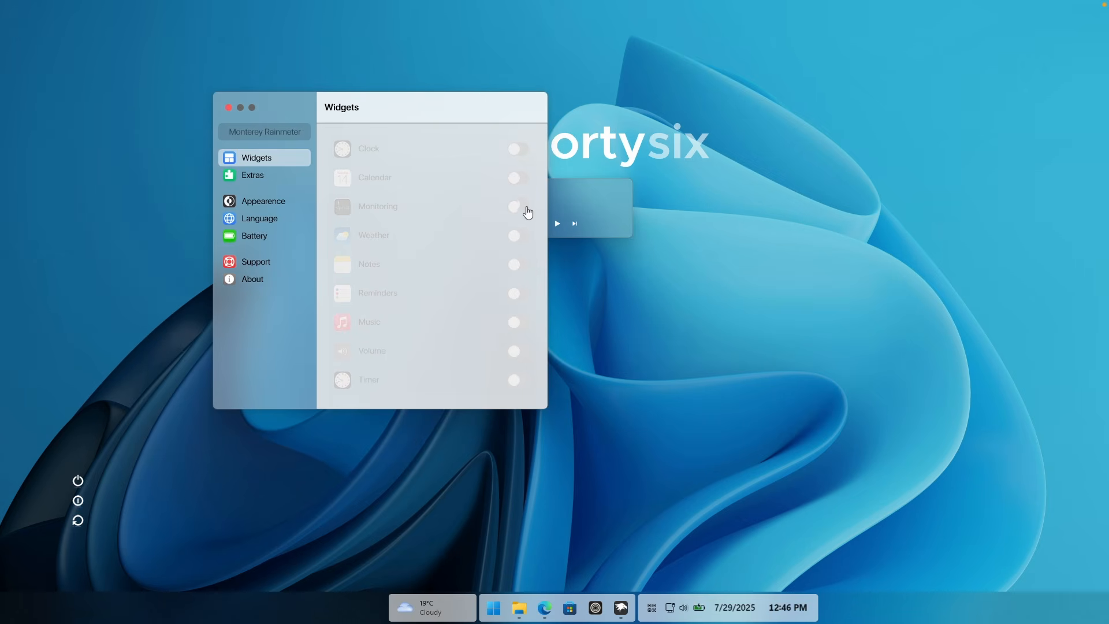
left_click(523, 212)
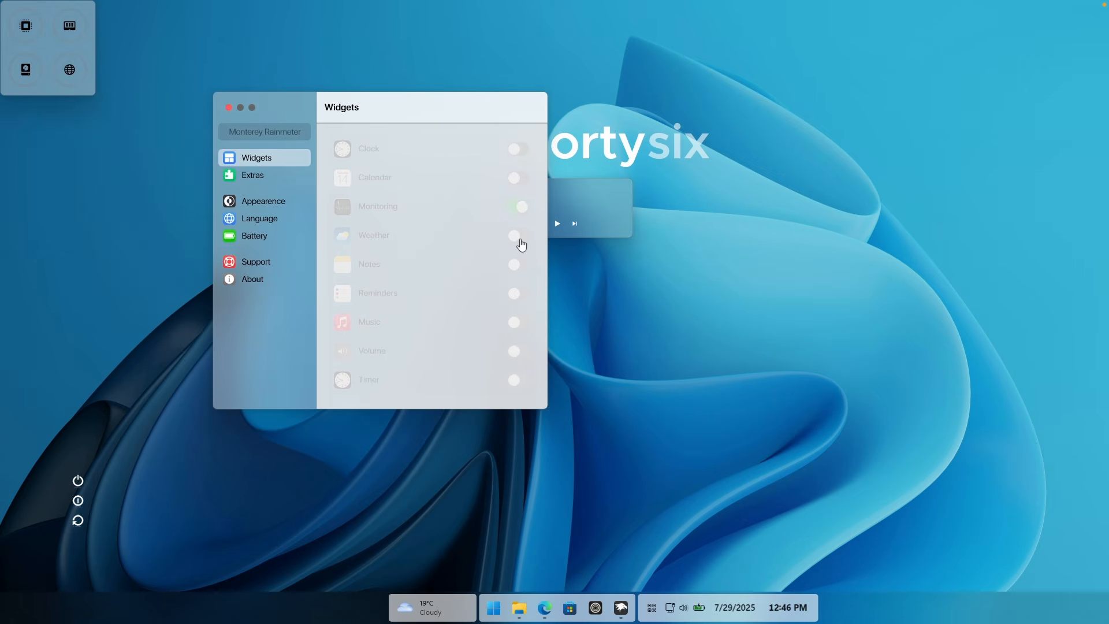
left_click(521, 241)
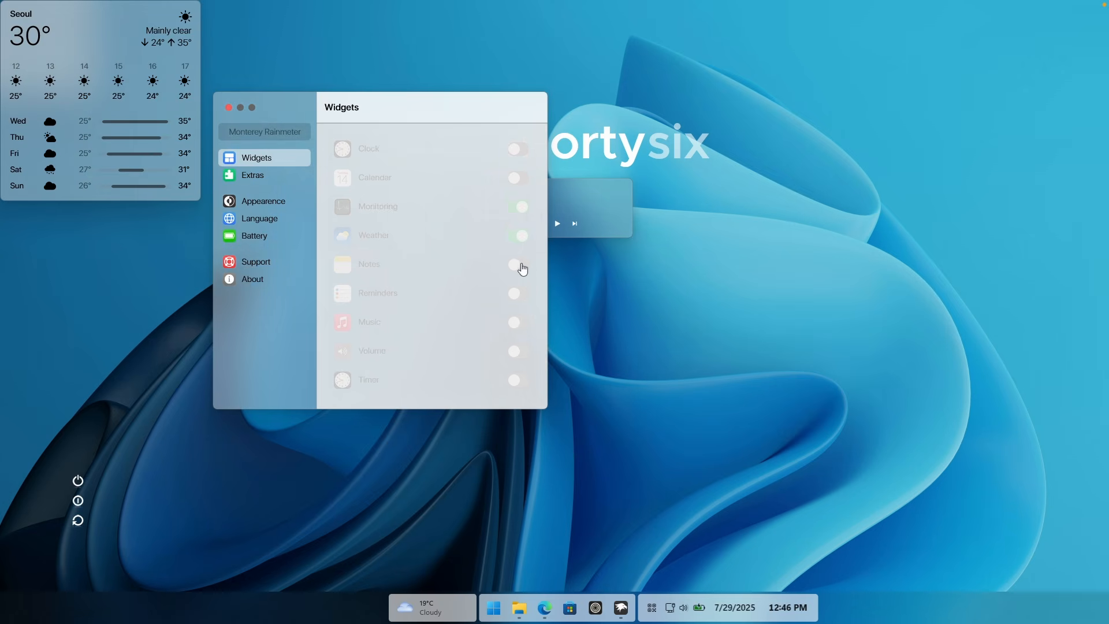
left_click(522, 267)
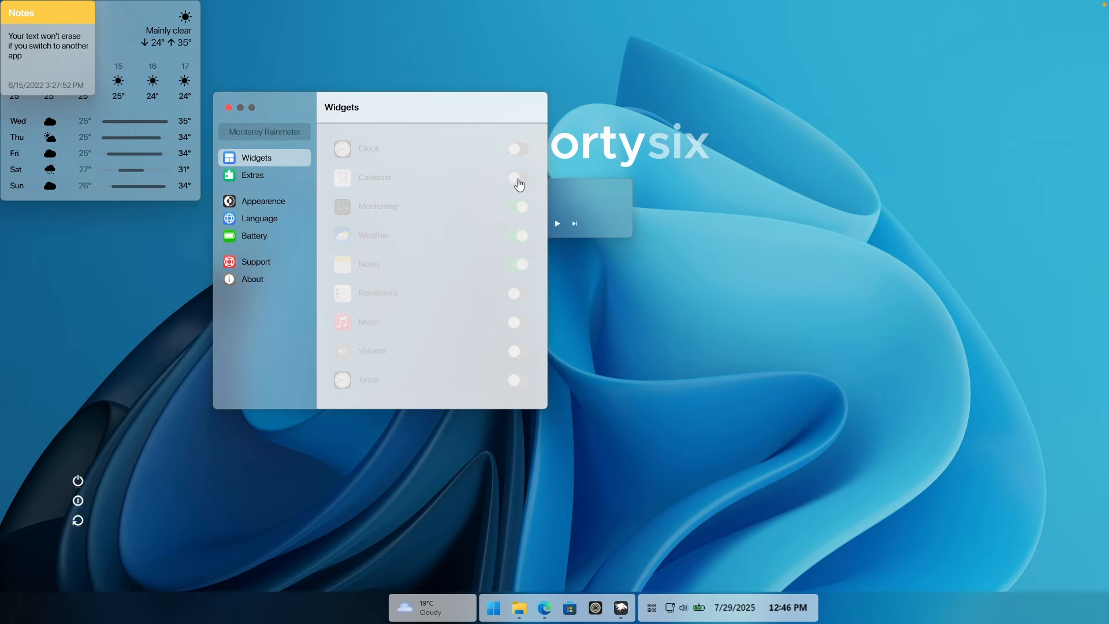
left_click(519, 180)
left_click(228, 107)
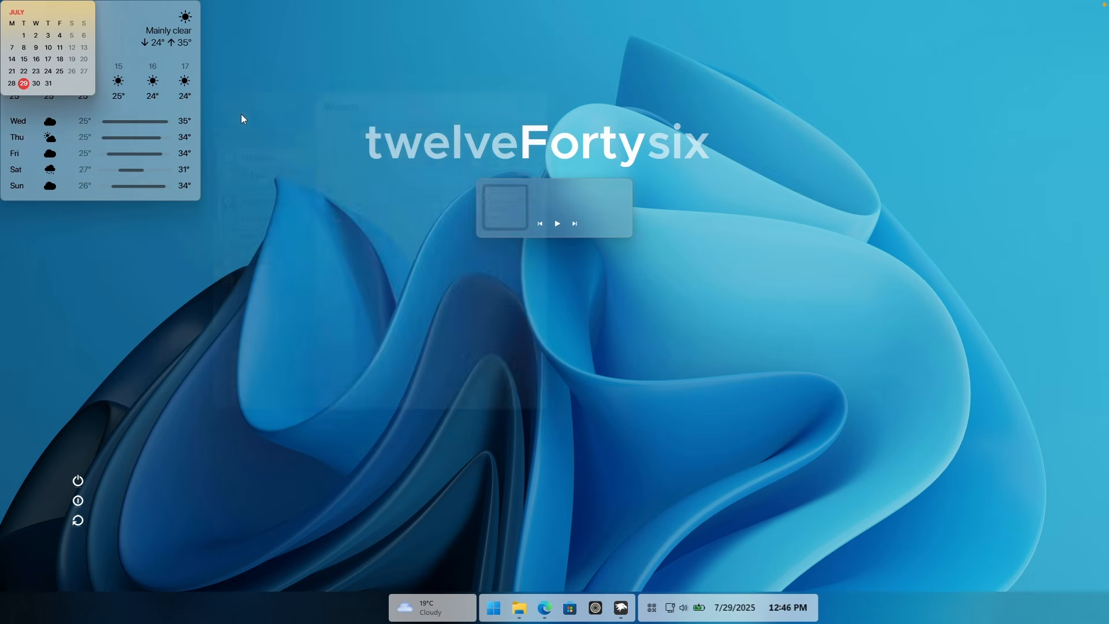
Step: Place the Calendar and Notes widgets side by side in the desktop's lower-right area, with the Weather widget above them
left_click_drag(74, 64, 907, 491)
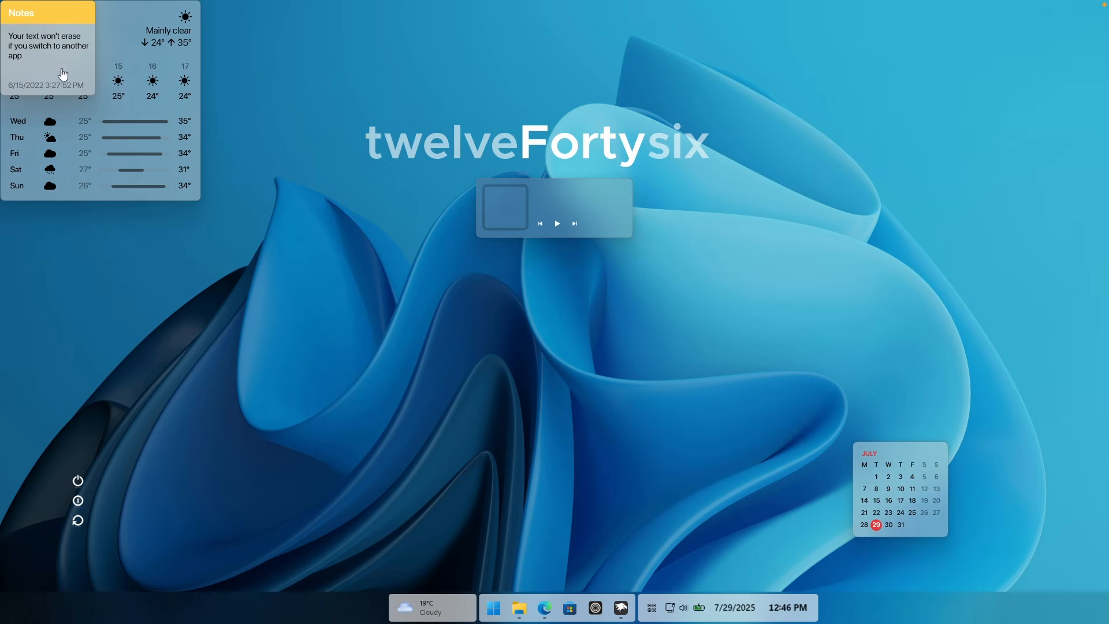
left_click_drag(61, 74, 1006, 501)
left_click_drag(133, 139, 988, 371)
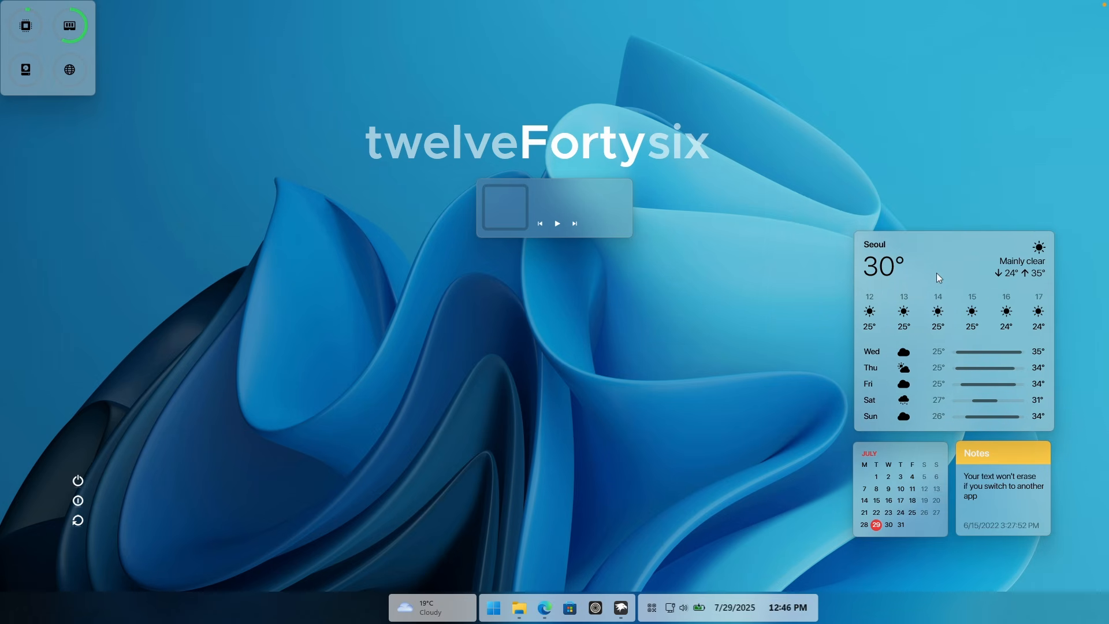
Step: Resize the Weather widget to Wide and set its city to London, saving the widget settings
right_click(924, 260)
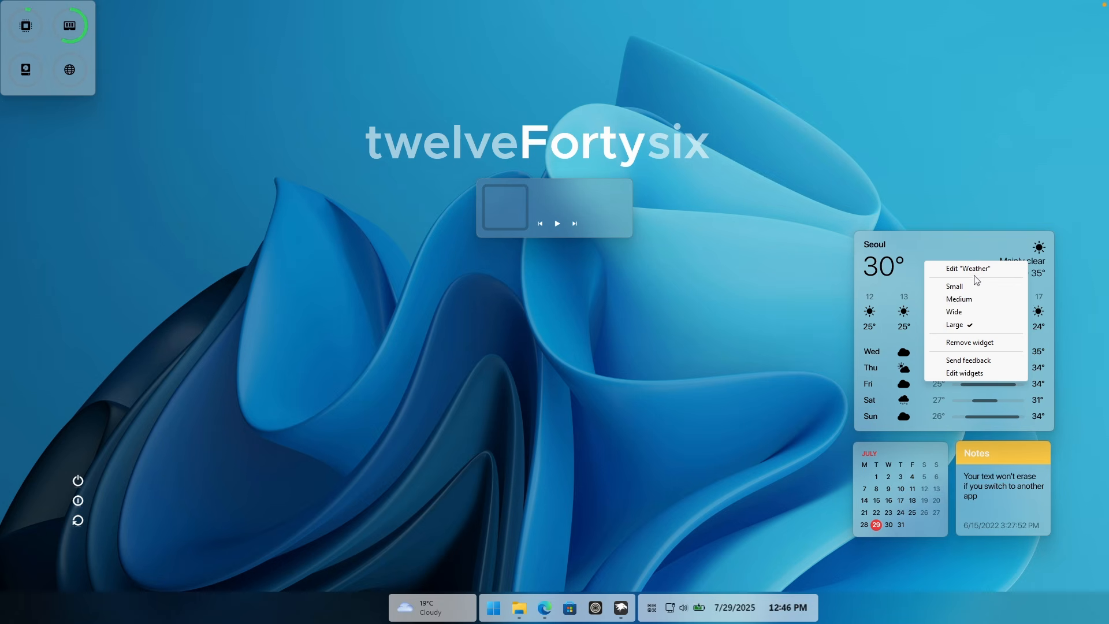
left_click(972, 314)
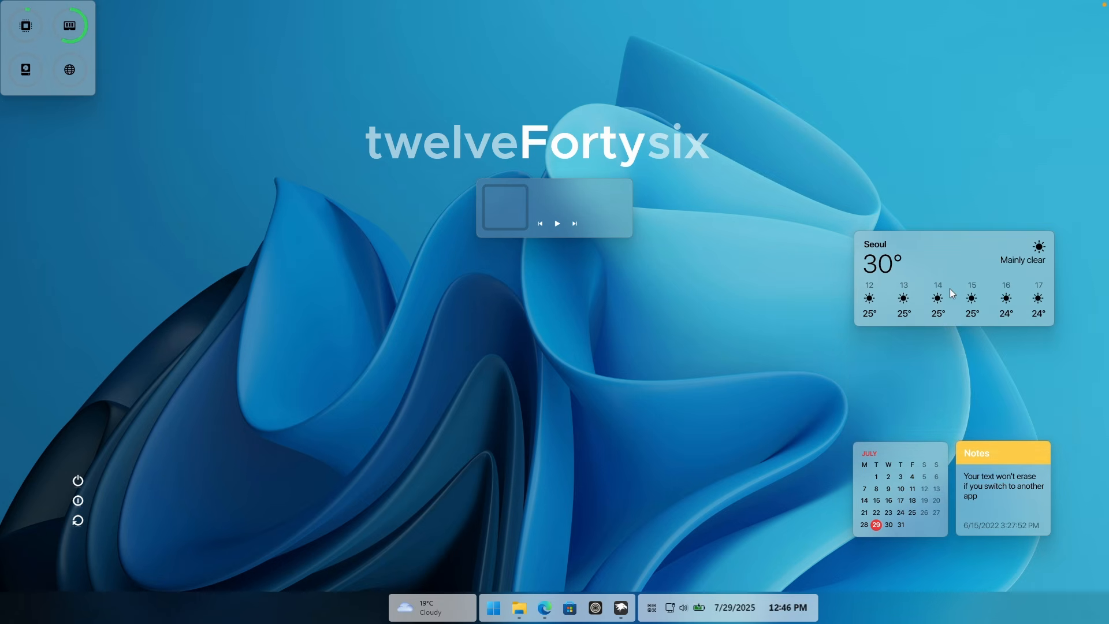
right_click(927, 264)
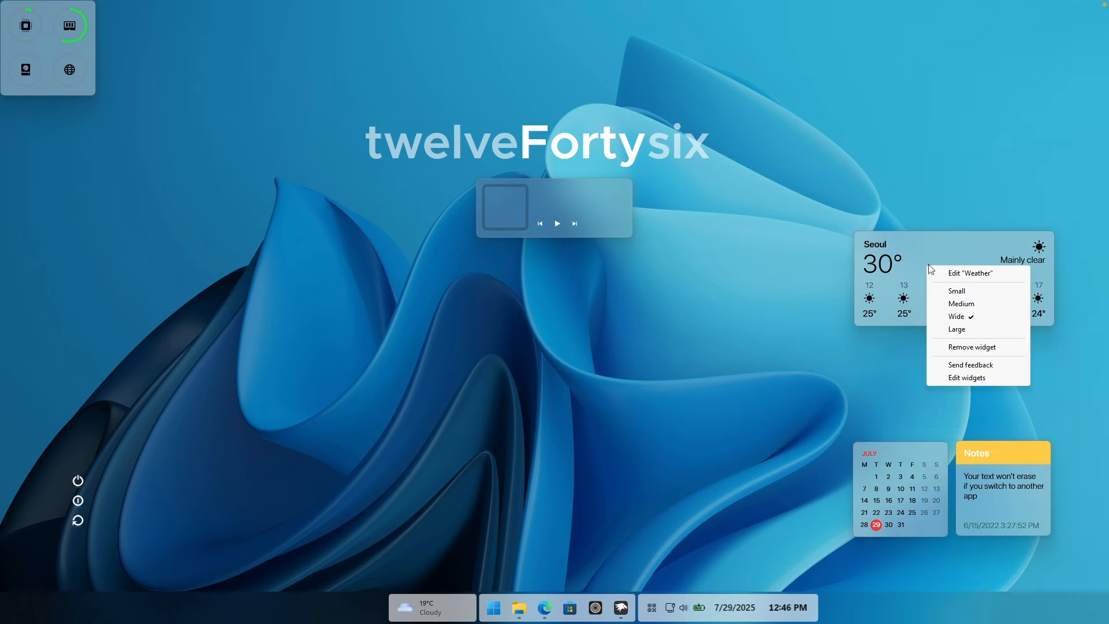
left_click(959, 275)
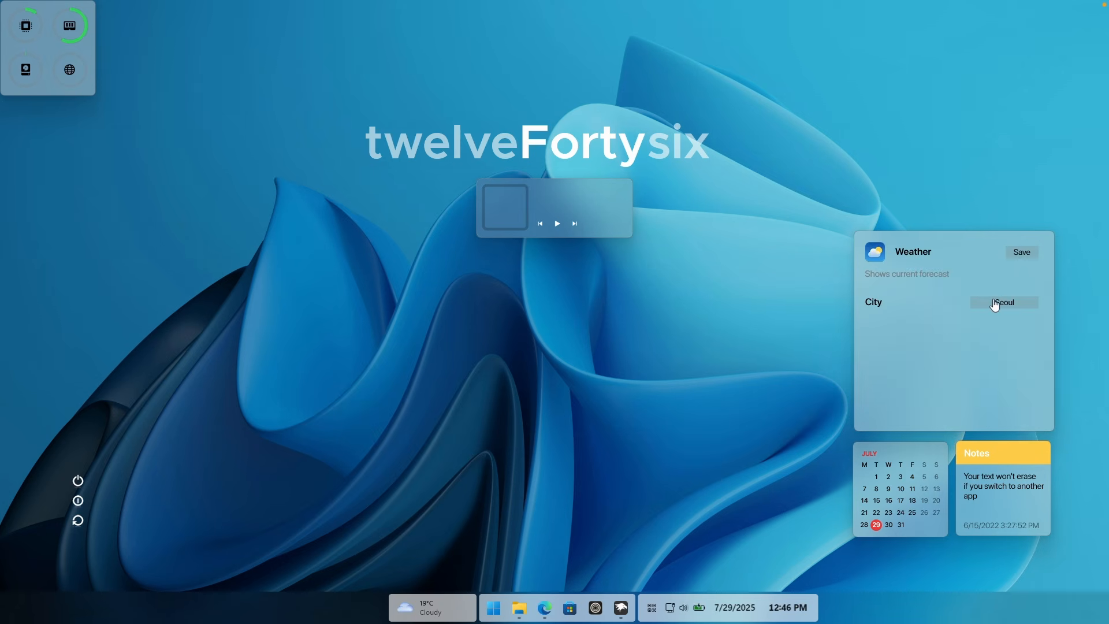
double_click(996, 301)
key("Caps_Lock")
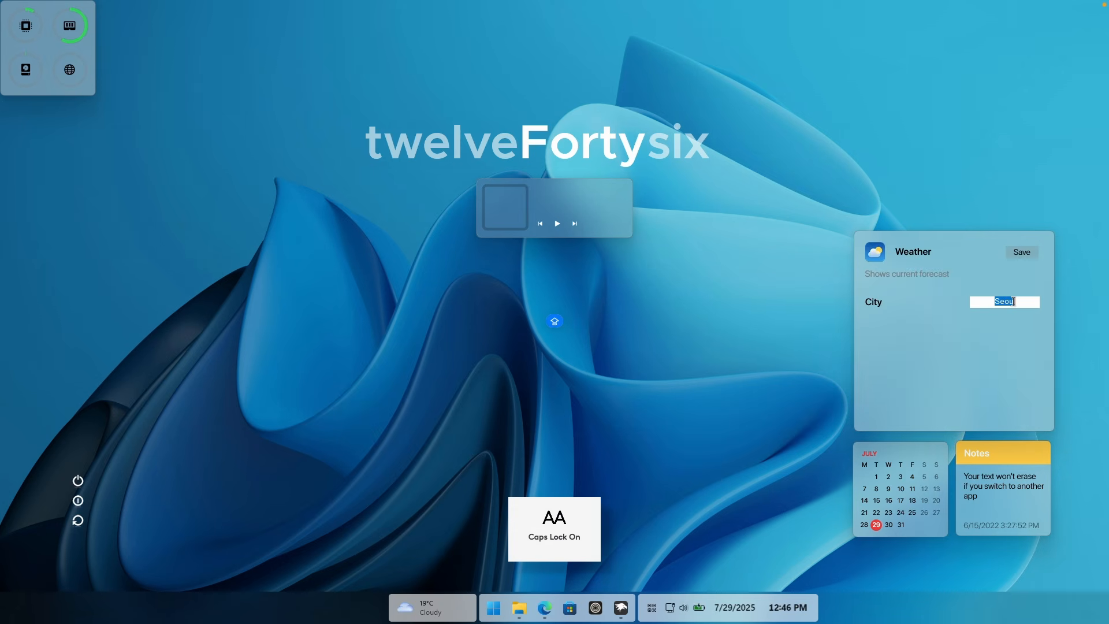
type("London")
key("Return")
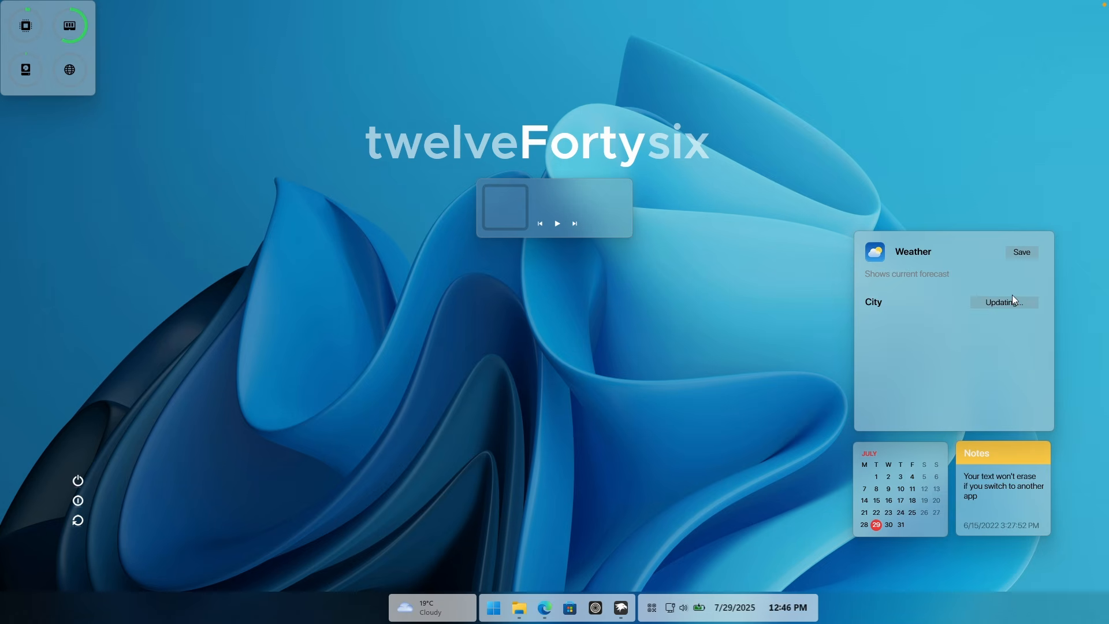
left_click(1019, 253)
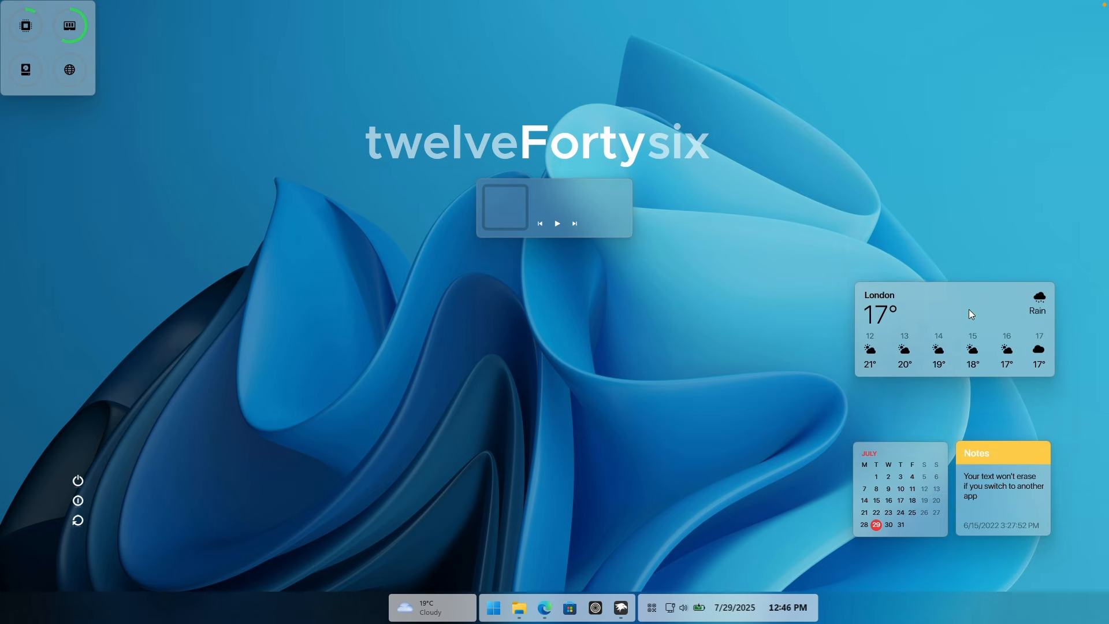
Step: Move the Weather widget down to just above the Calendar and Notes widgets and align the Calendar with its neighbours
left_click_drag(969, 310, 967, 364)
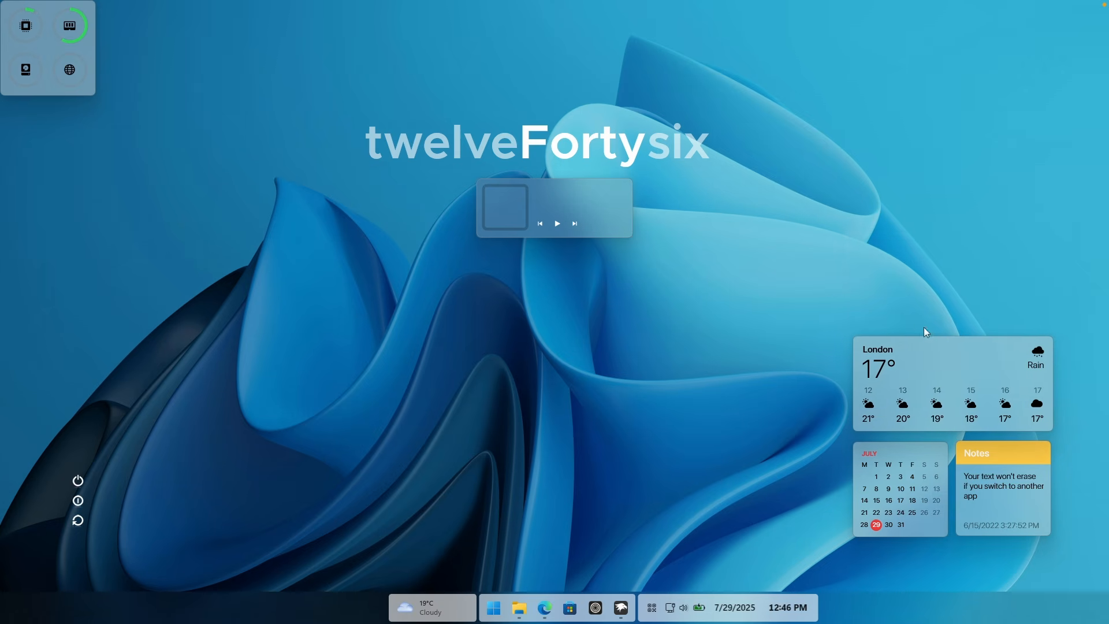
left_click_drag(928, 453, 927, 451)
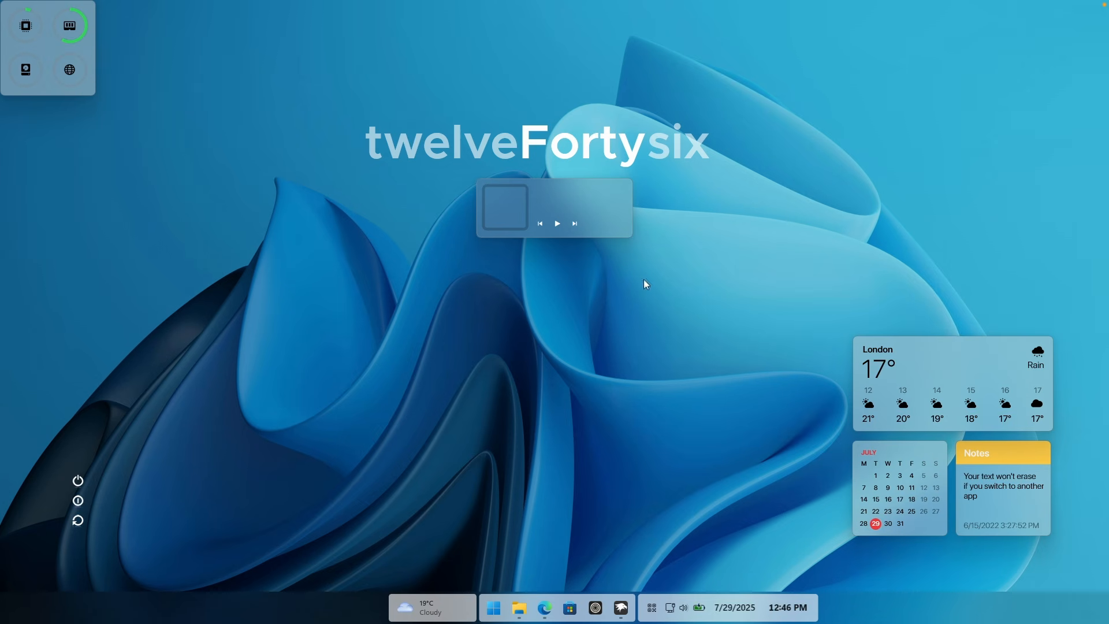
Step: Place the Monitoring widget right beside the vertical power buttons and switch it to the wide size
left_click_drag(61, 51, 194, 267)
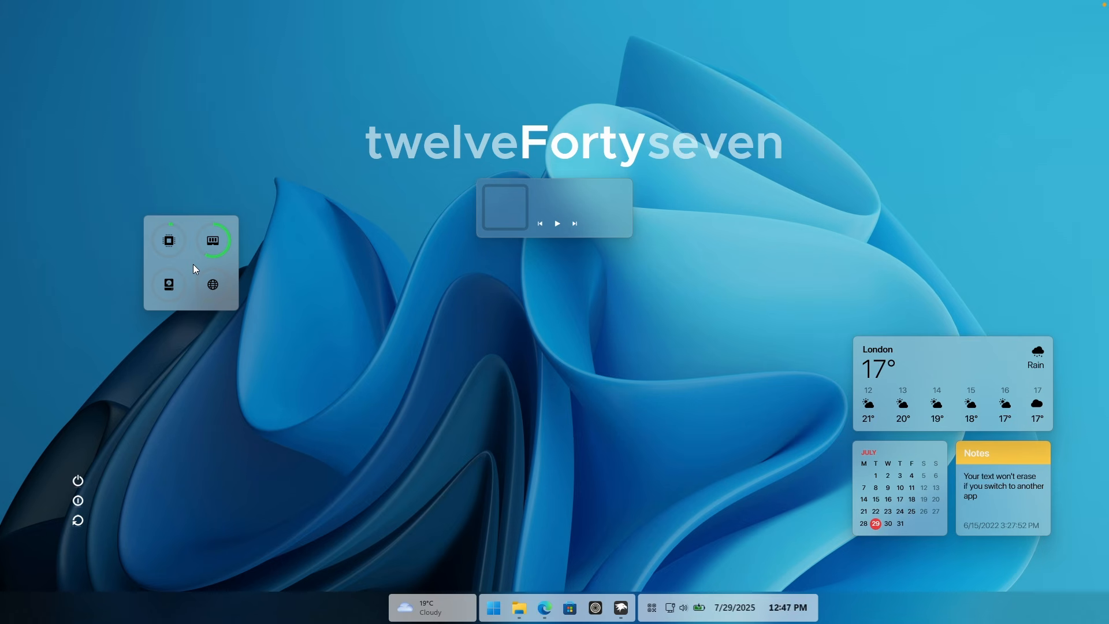
left_click_drag(193, 265, 153, 493)
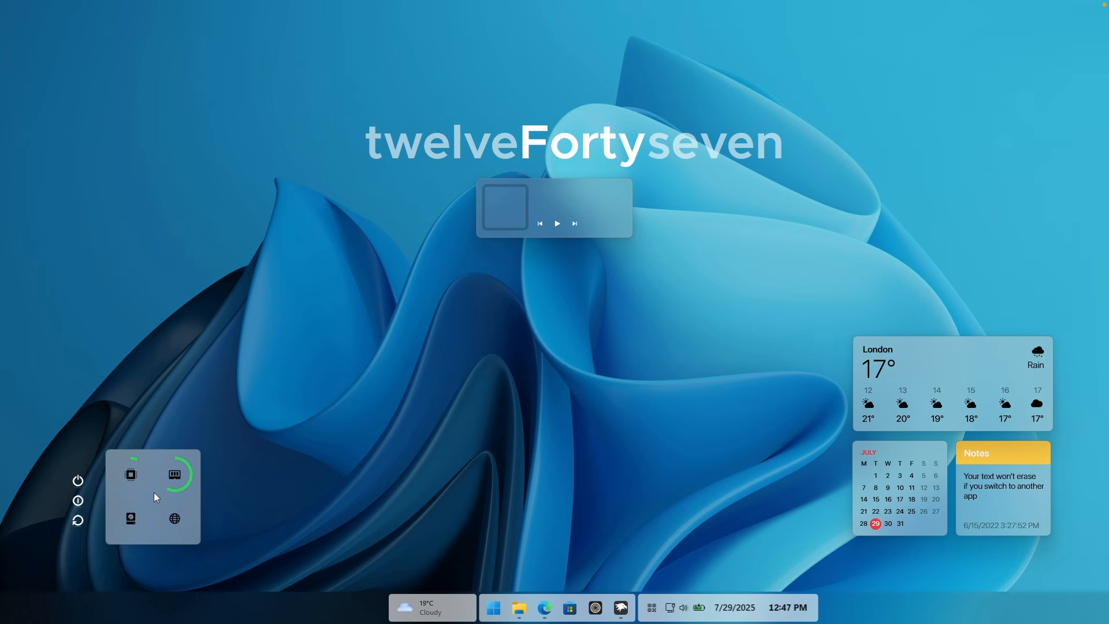
right_click(153, 492)
left_click(213, 422)
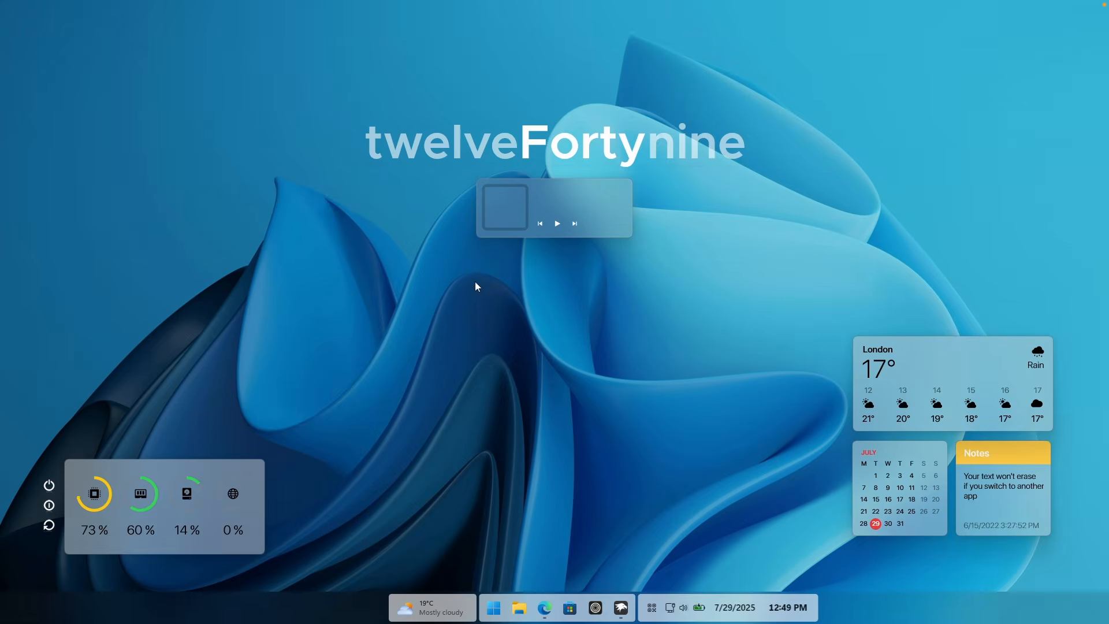
Step: Check the CPU and memory usage of the Rainmeter and Windhawk processes in Task Manager, and close it
key("ctrl+shift+Escape")
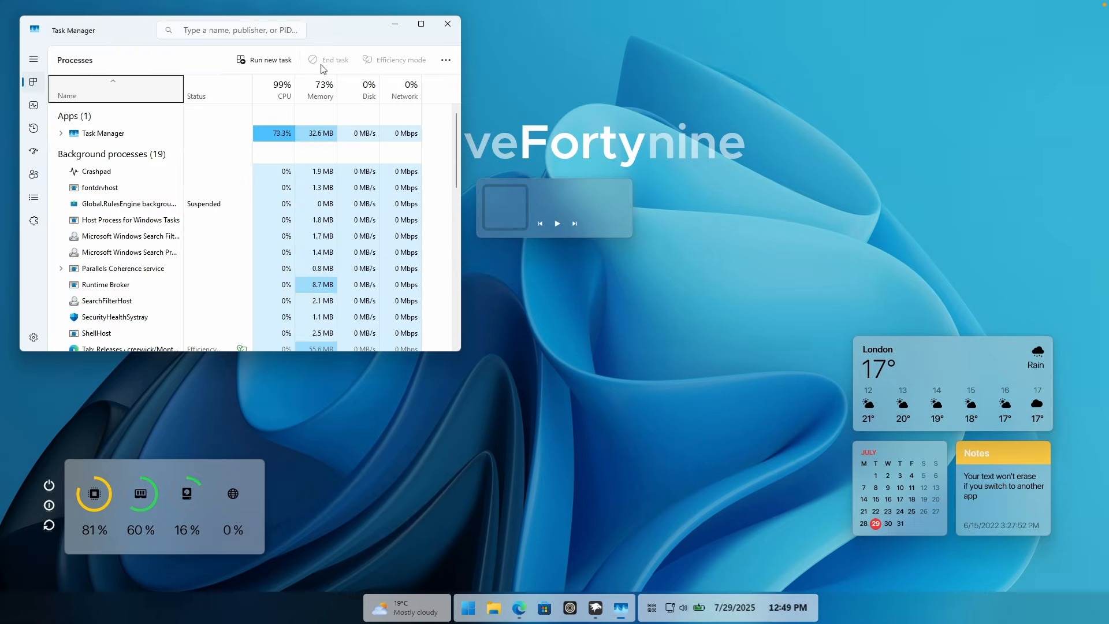
left_click_drag(322, 26, 640, 125)
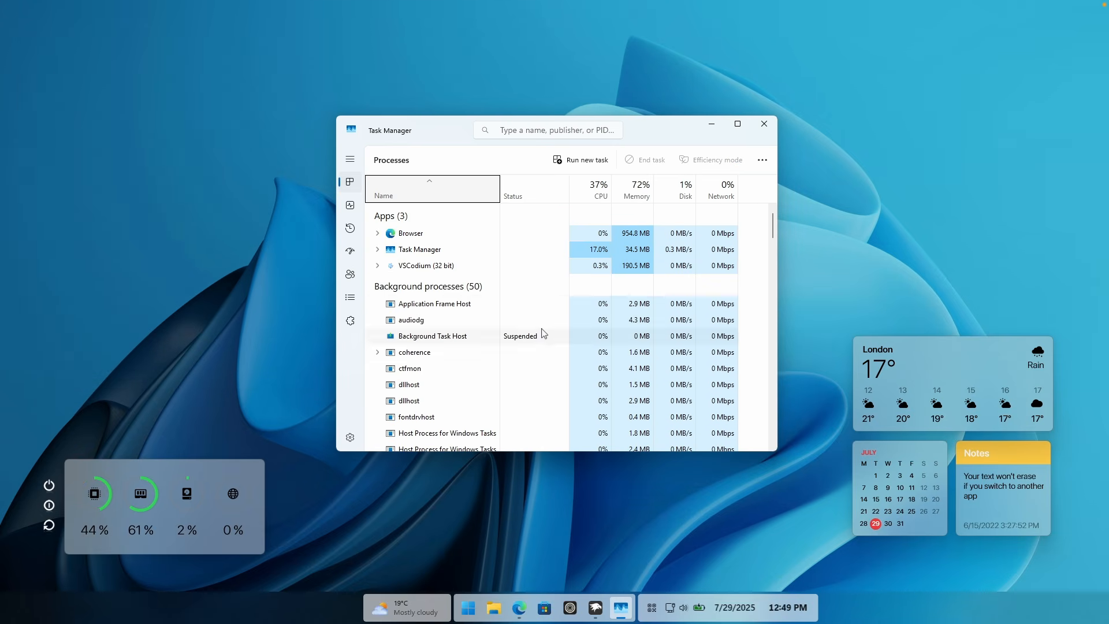
scroll(523, 337, "down", 1)
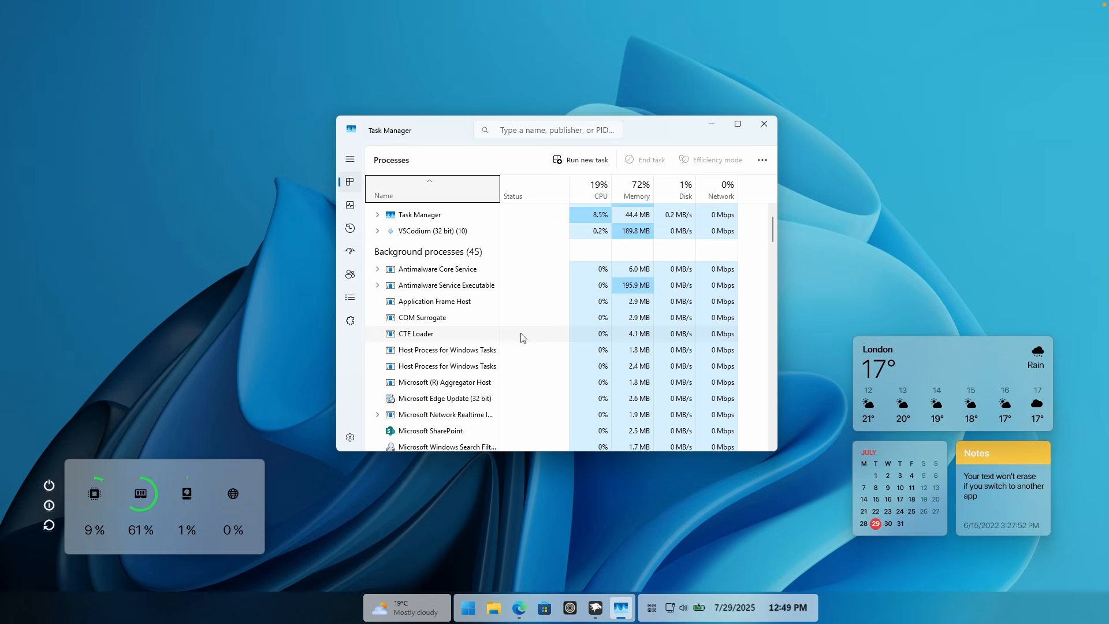
scroll(522, 337, "down", 5)
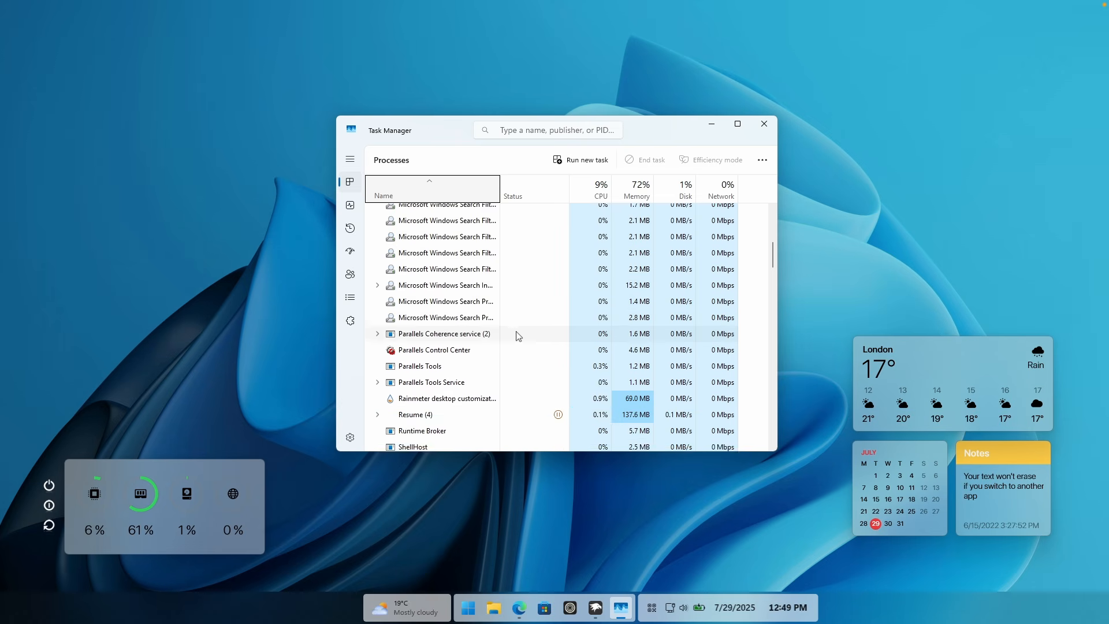
scroll(518, 336, "down", 3)
left_click(619, 282)
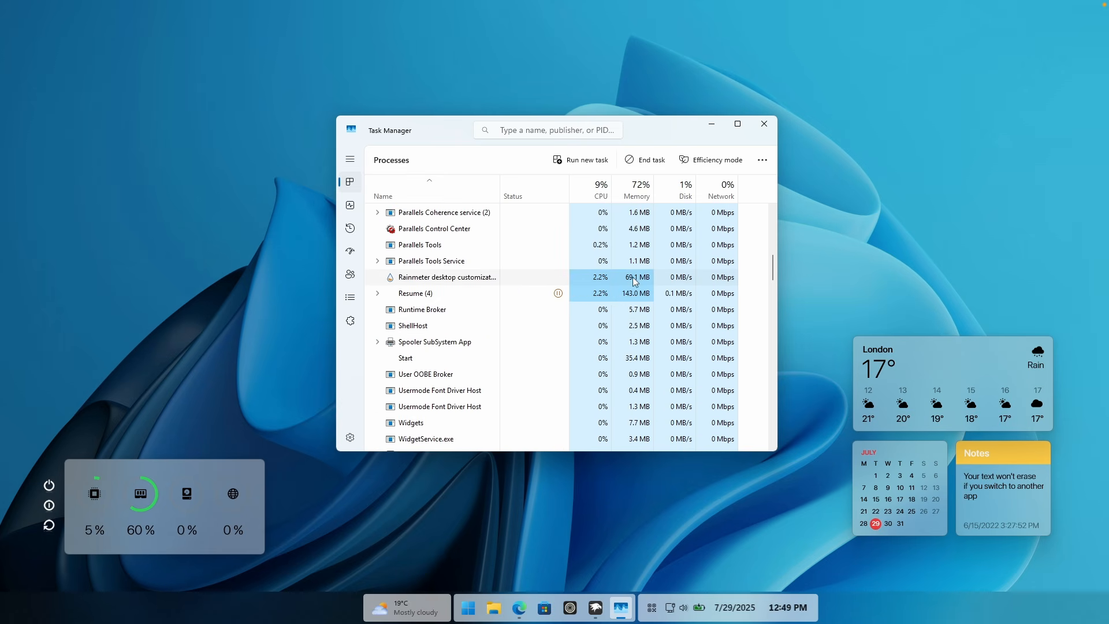
scroll(500, 329, "down", 2)
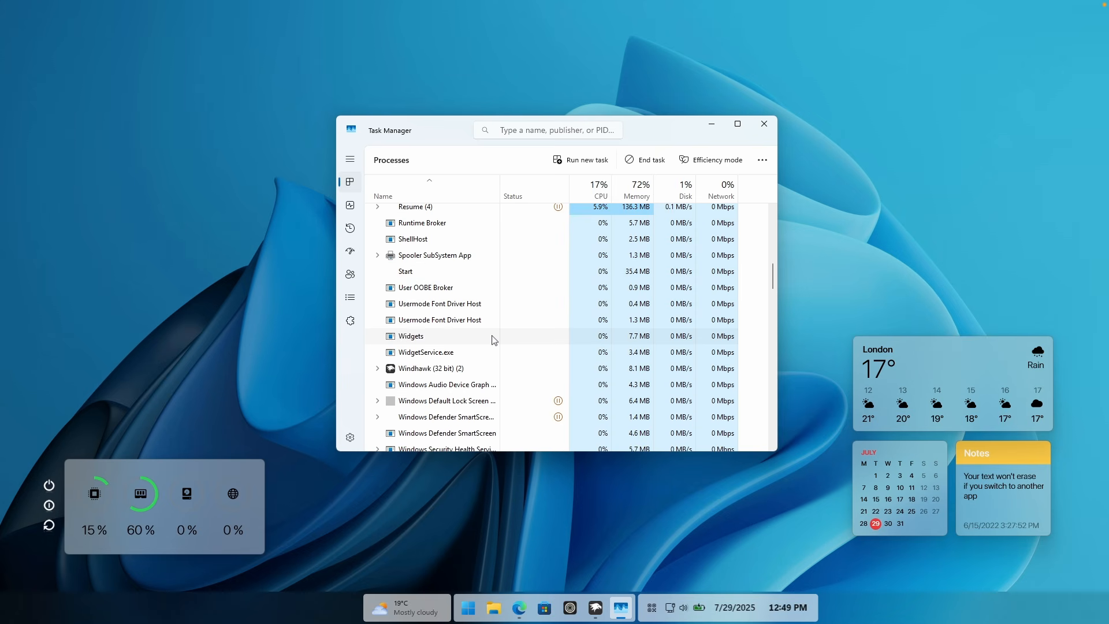
left_click(462, 373)
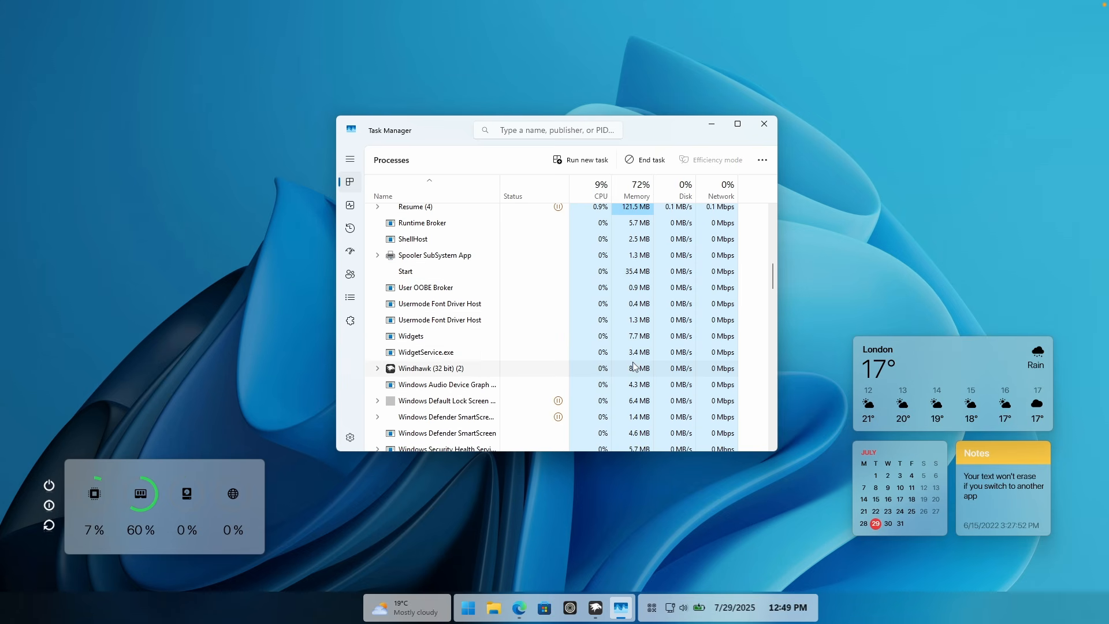
scroll(630, 365, "up", 1)
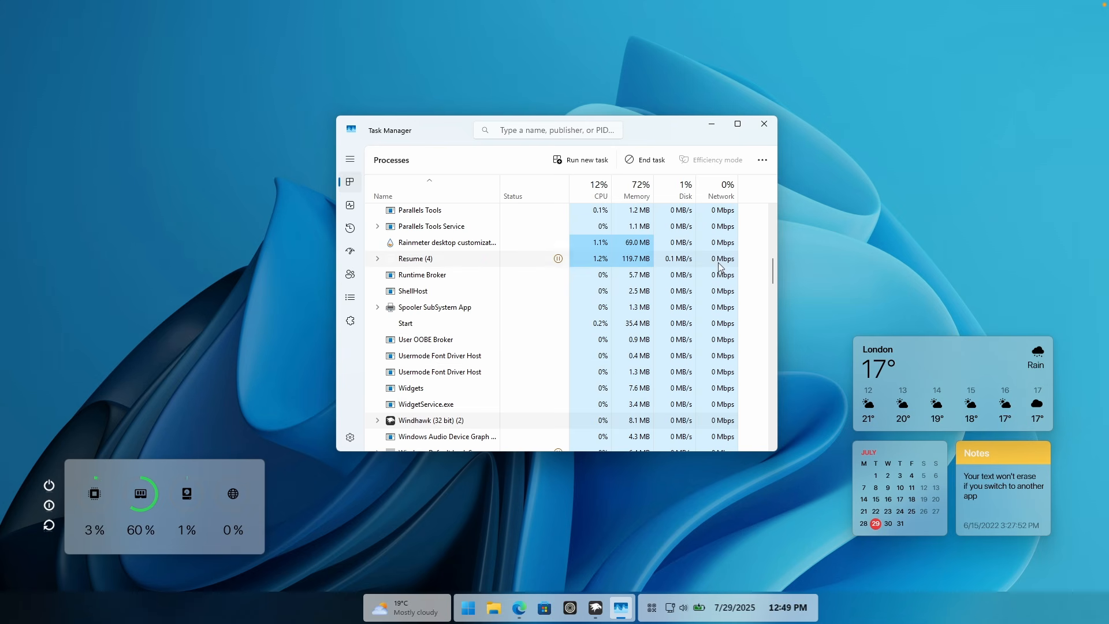
left_click(764, 124)
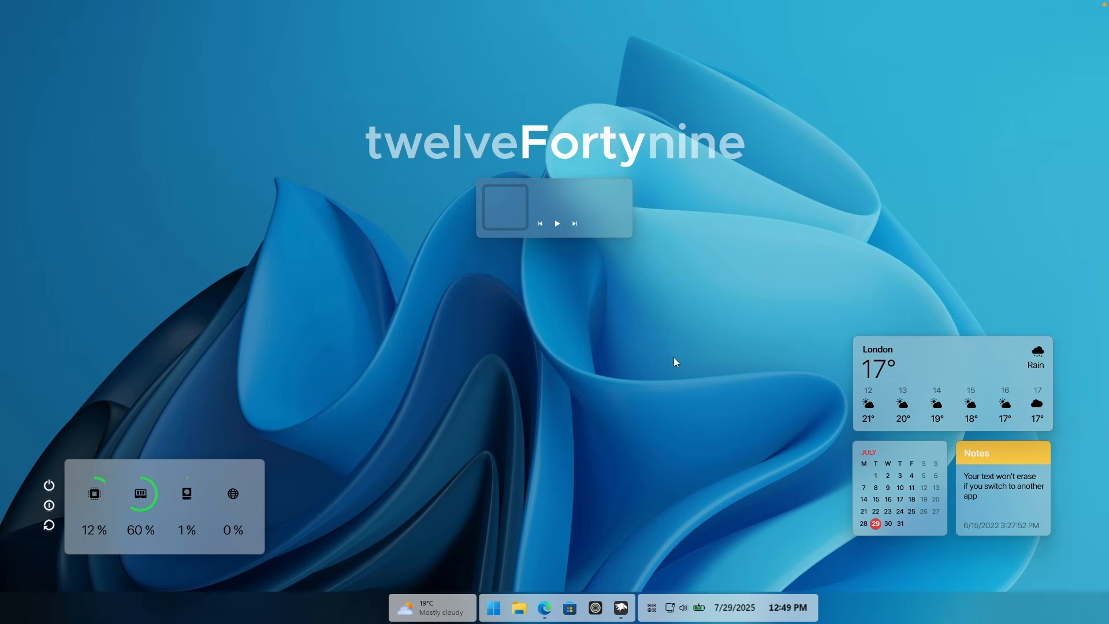